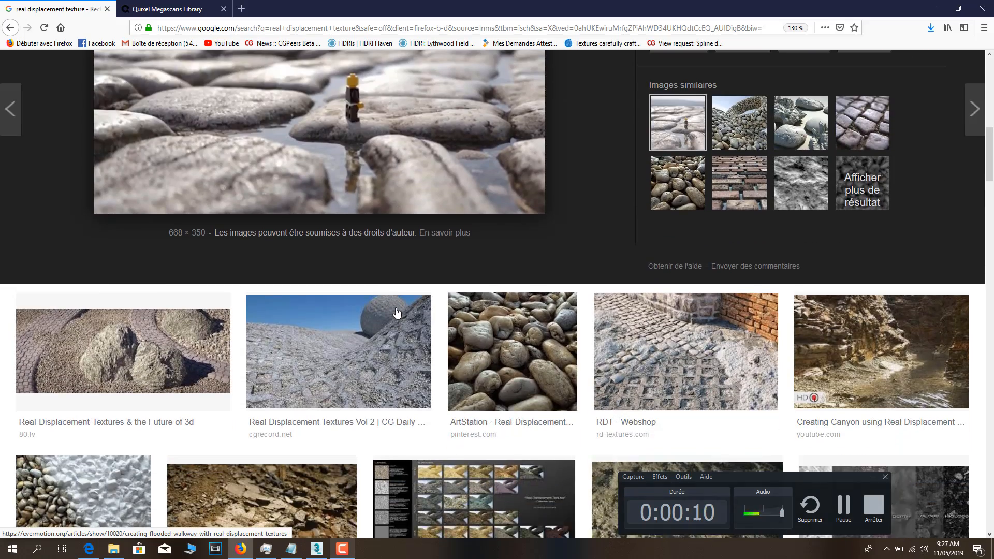
Preview the pebble, canyon and free 8K forest floor images in the real displacement texture results.
click(482, 336)
scroll(581, 293, up, 3)
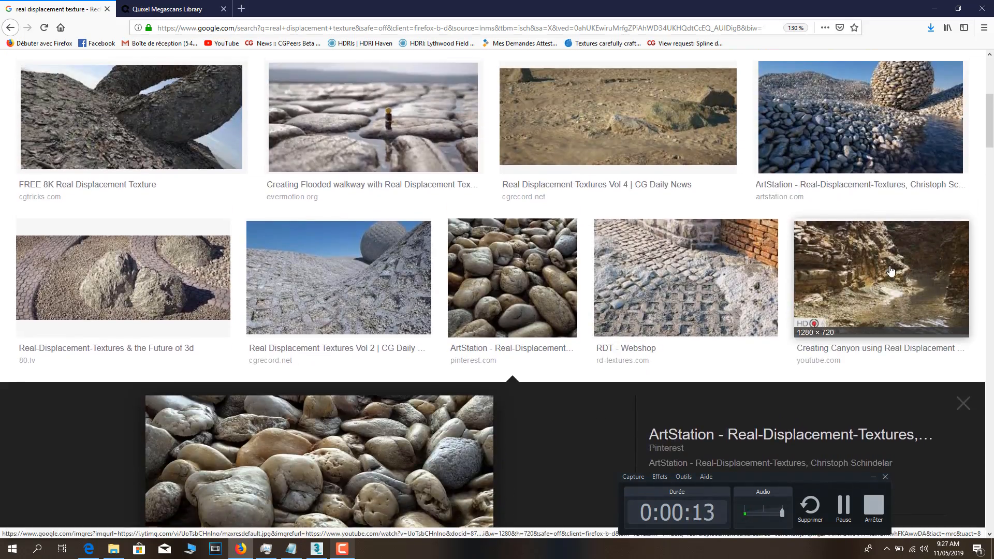
click(891, 265)
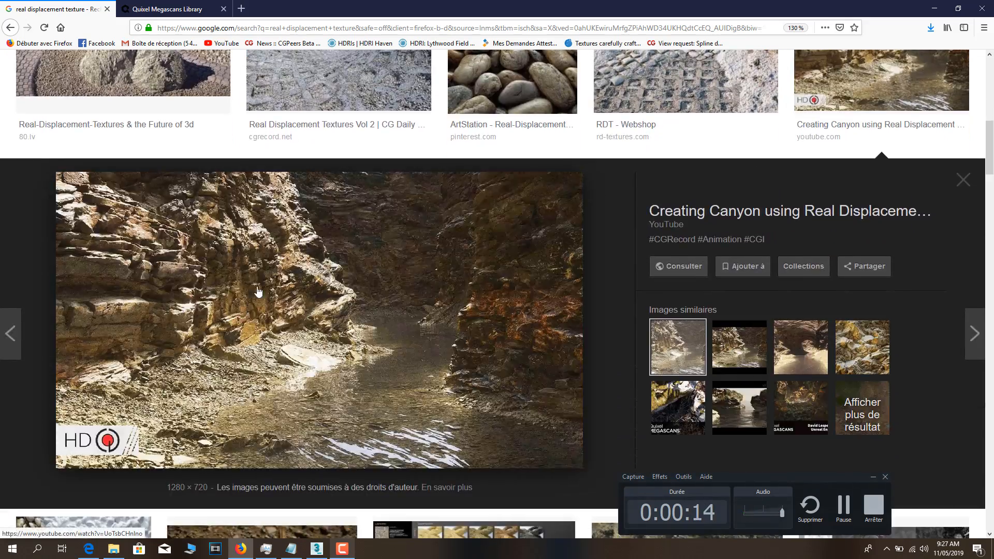
scroll(205, 338, down, 6)
scroll(205, 336, up, 10)
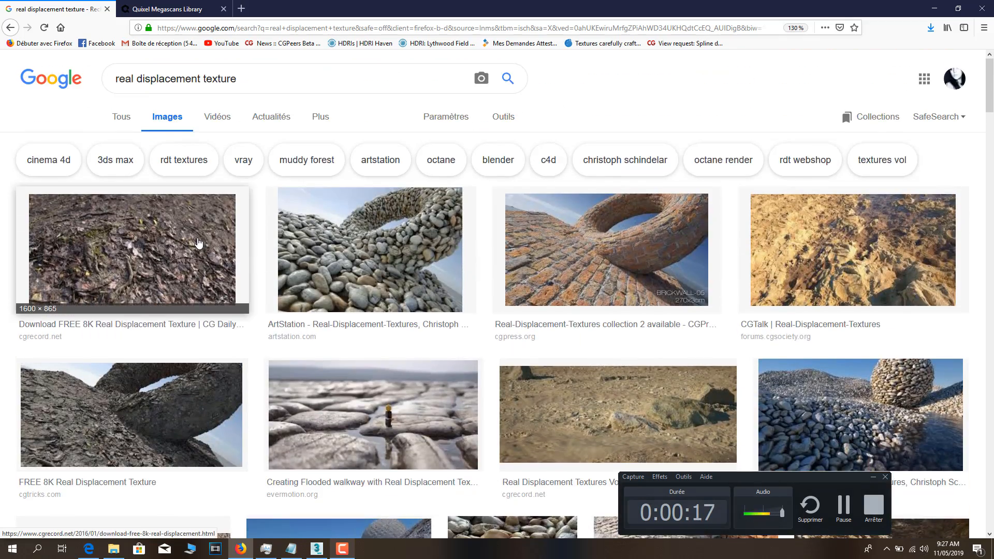
click(198, 242)
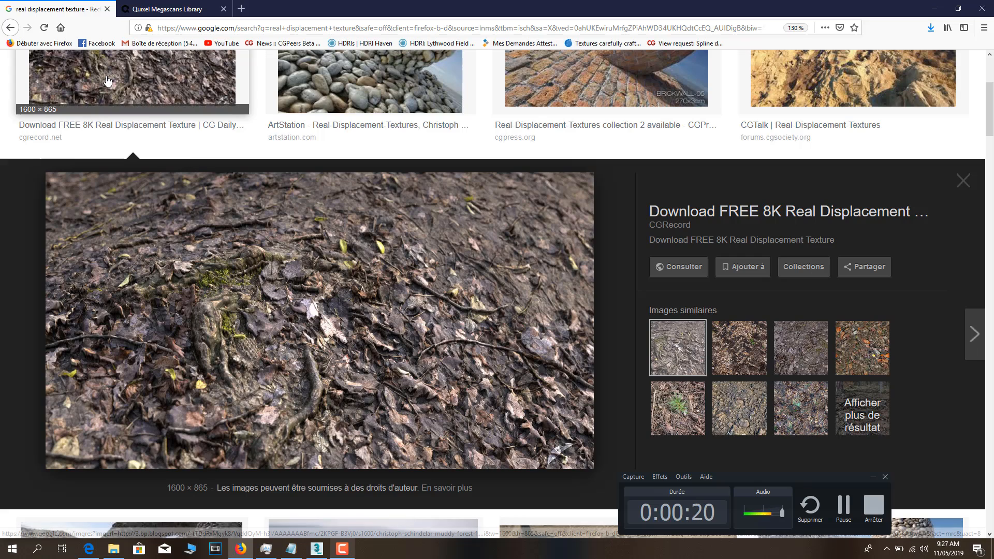
Highlight the search phrase "real displacement texture" above the image results to point it out.
click(189, 28)
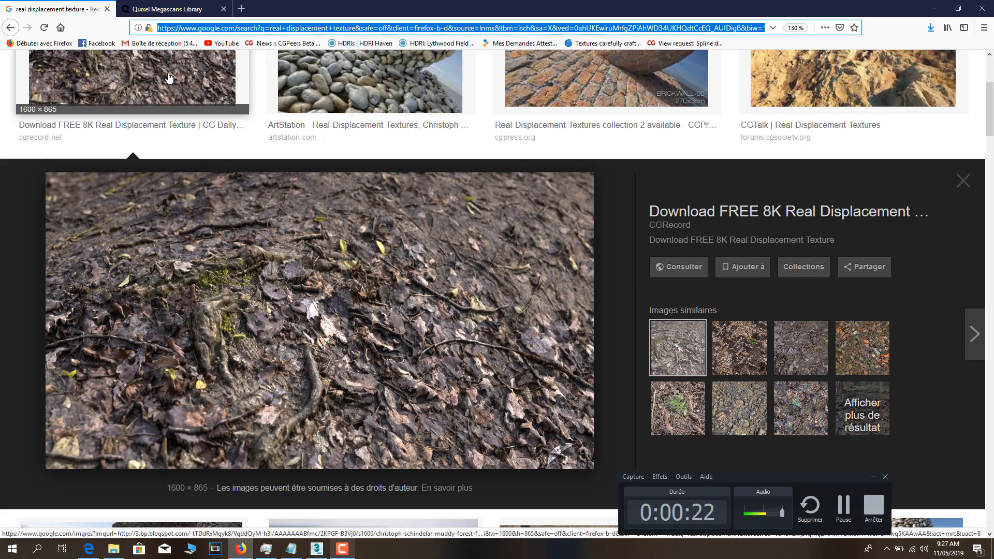
scroll(191, 222, up, 4)
drag(237, 79, 59, 80)
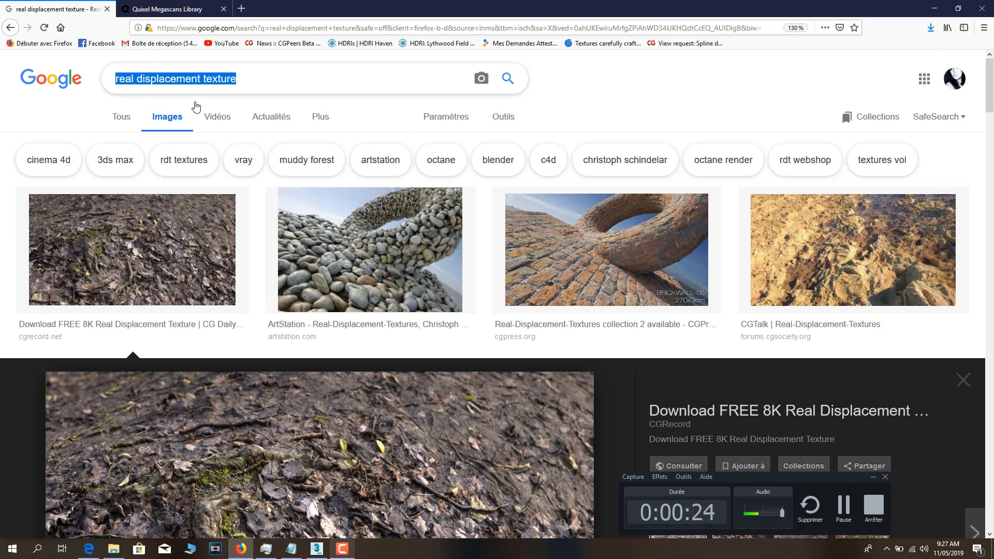
click(191, 79)
scroll(274, 204, down, 2)
scroll(331, 242, up, 2)
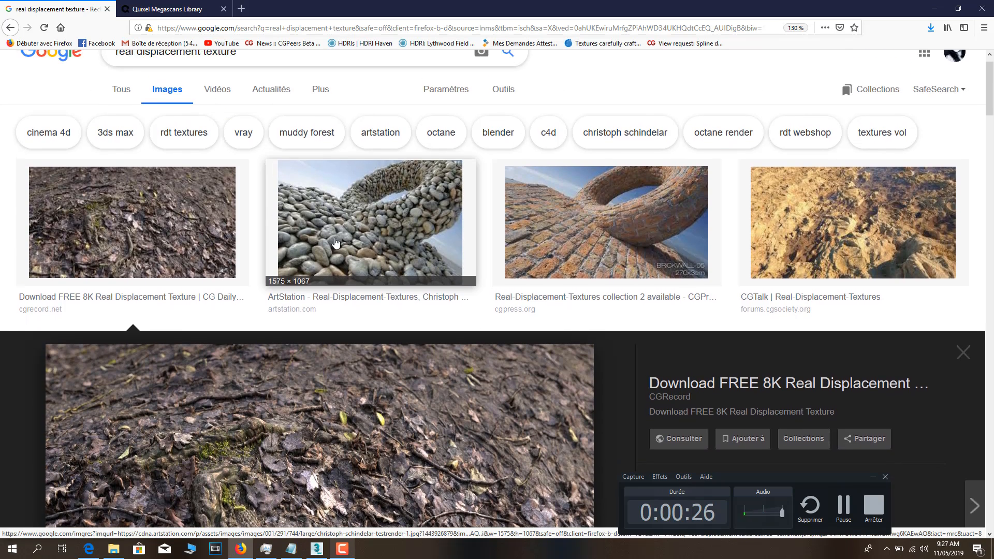
Preview the Real-Displacement-Textures collection 2 brick image and several of its similar images, including the RDT Collection 2 overview.
click(756, 483)
drag(768, 478, 853, 492)
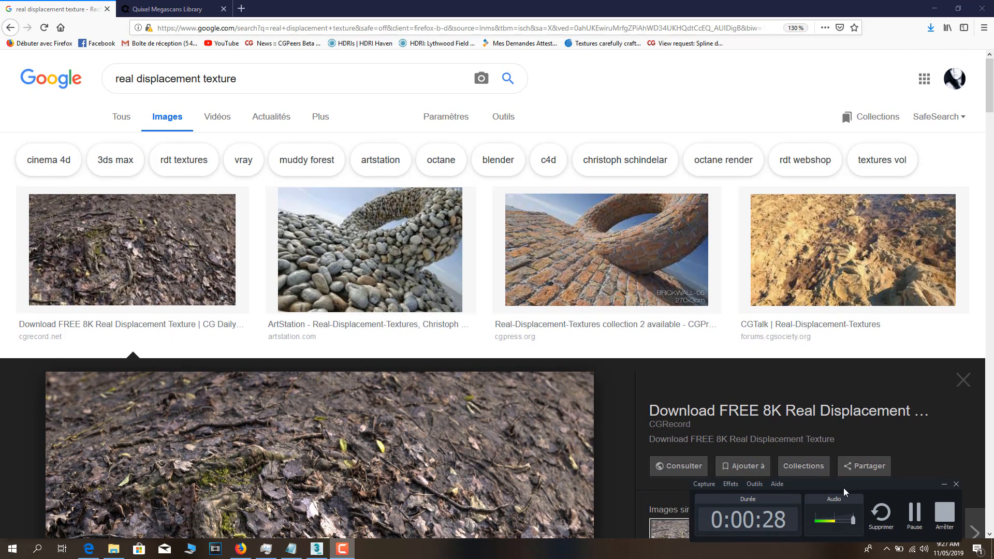
click(576, 267)
click(740, 347)
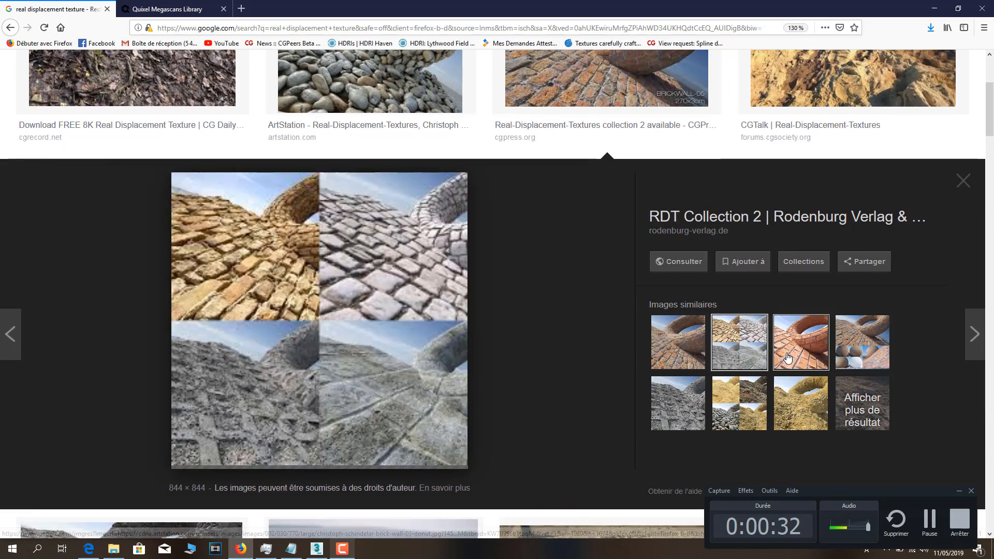
click(787, 358)
click(791, 404)
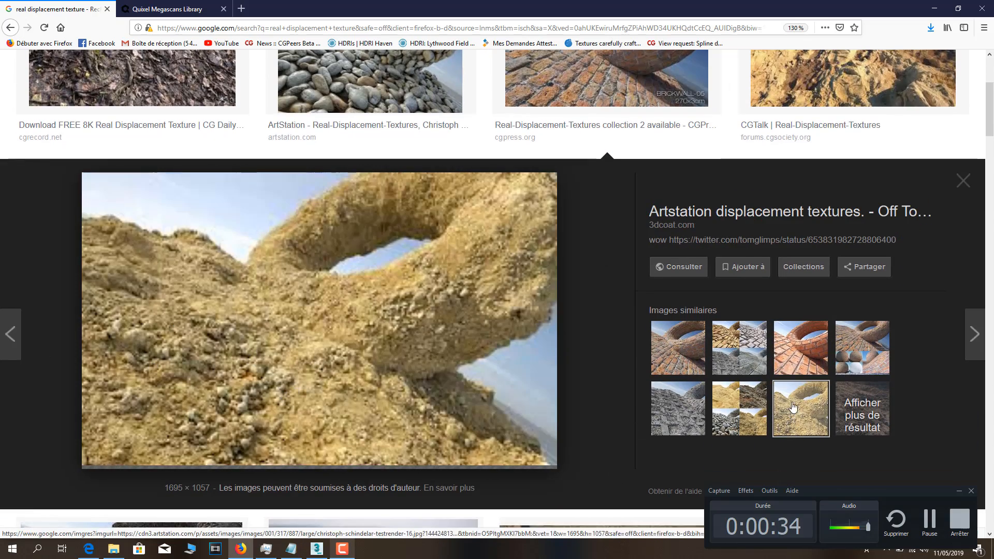
click(739, 348)
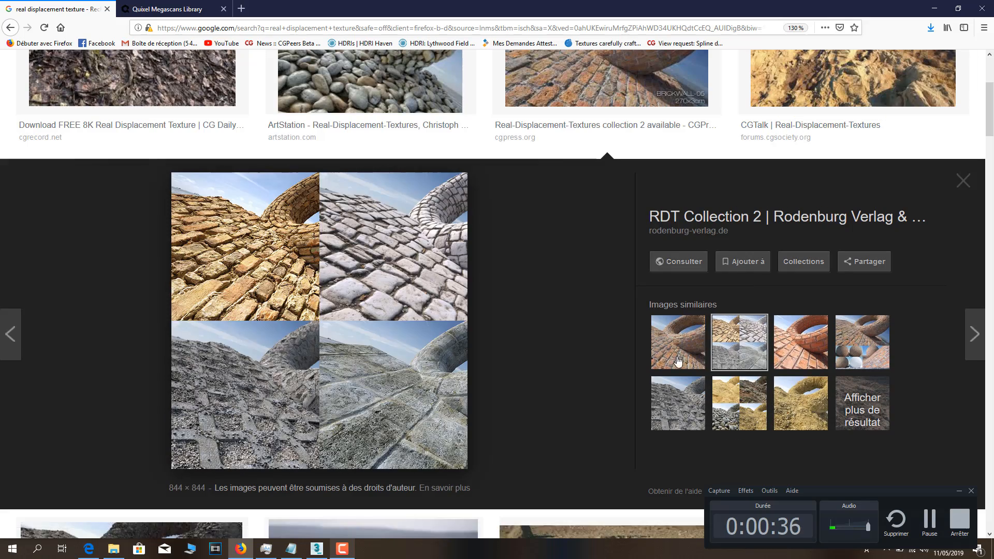
click(678, 361)
scroll(539, 350, up, 4)
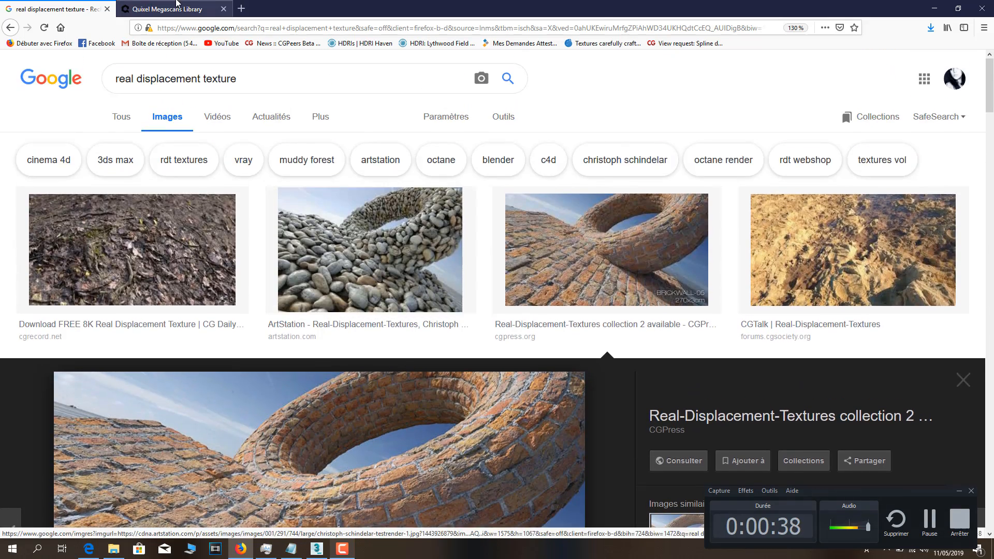
Browse the free Quixel Megascans assets and view the details of the Nordic Moss 1x1 M surface.
click(176, 5)
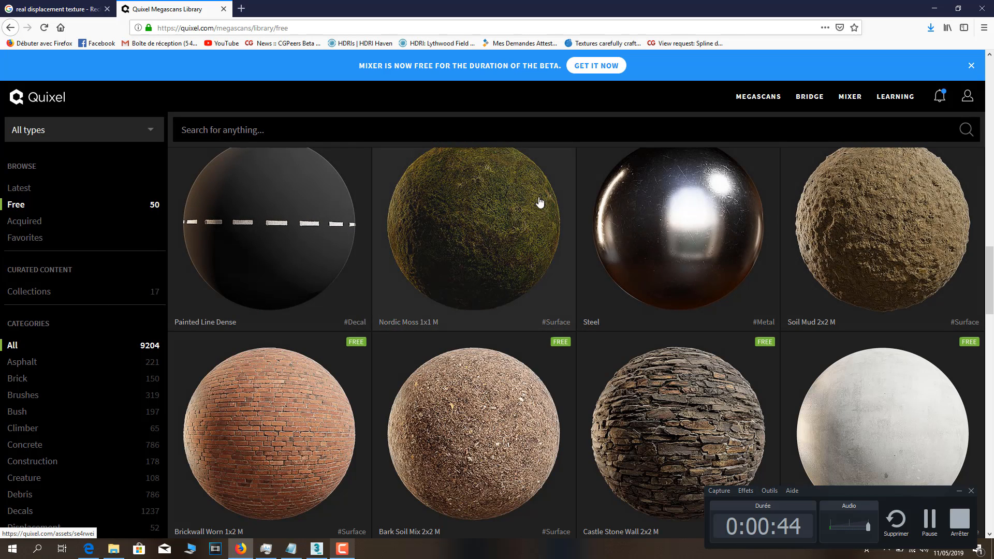
scroll(439, 274, down, 1)
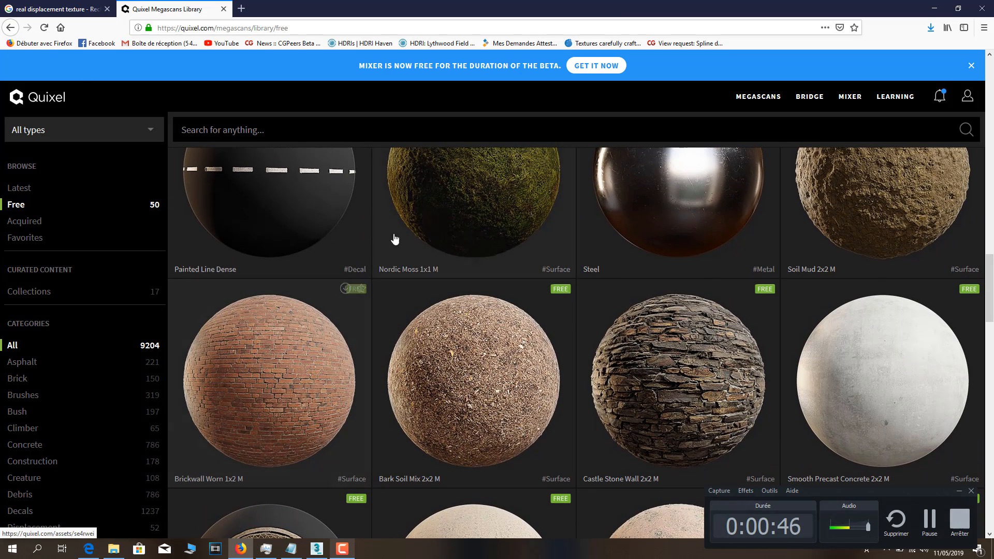
scroll(456, 254, up, 2)
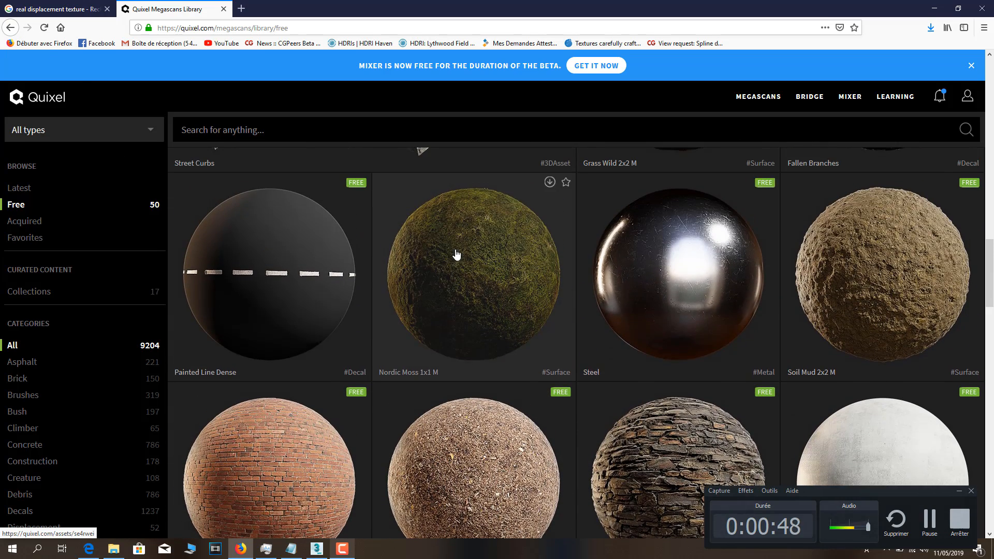
click(445, 318)
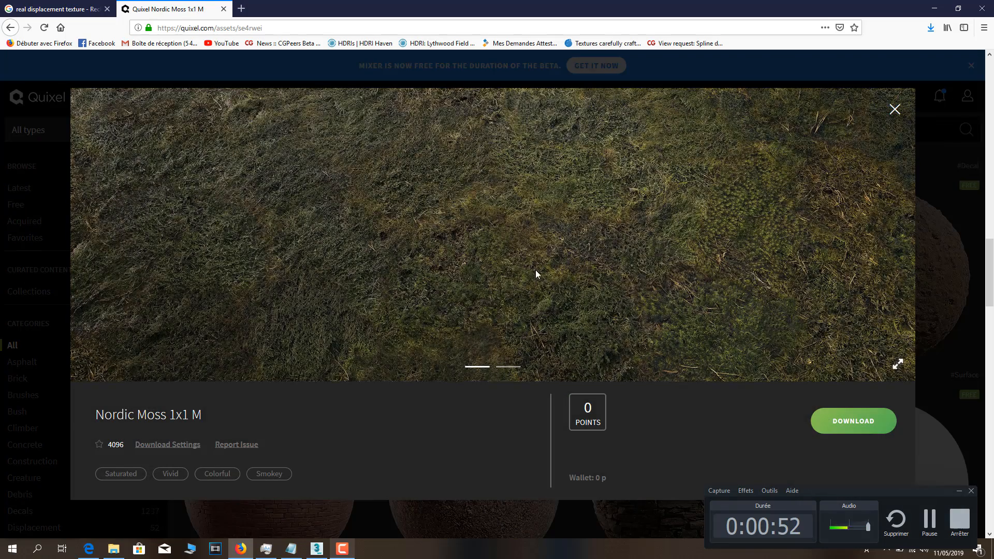
Return to the Google image results and look over the displacement texture examples again.
click(52, 9)
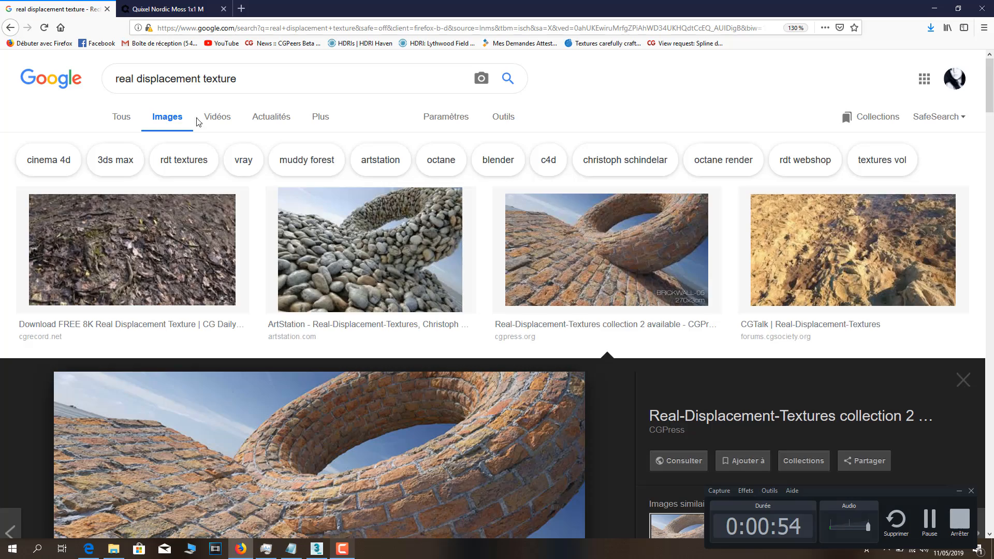
scroll(563, 355, down, 4)
scroll(563, 356, up, 4)
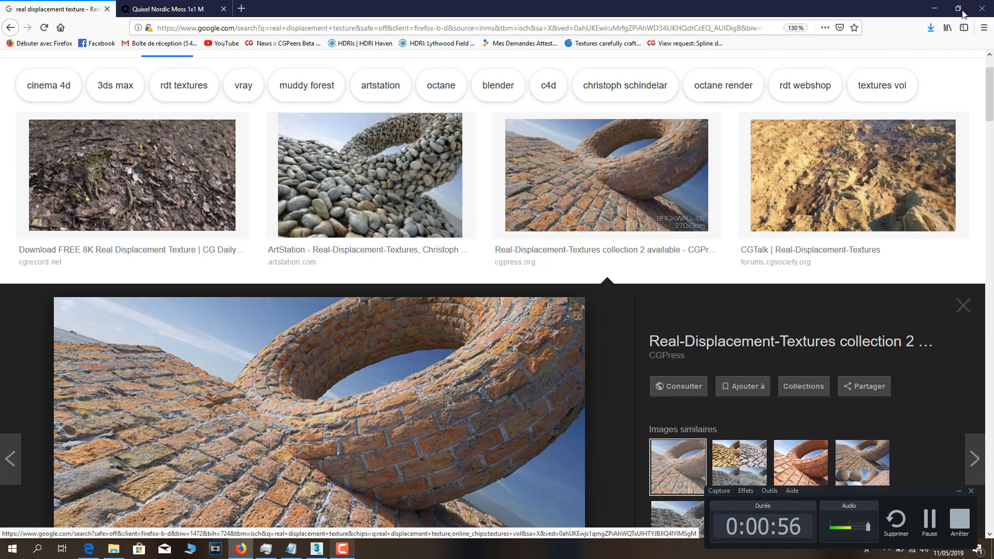
Leave the browser and open the Real Displacement Textures Collection Three folder from the Textures library in File Explorer.
click(935, 9)
drag(886, 187, 729, 84)
click(620, 186)
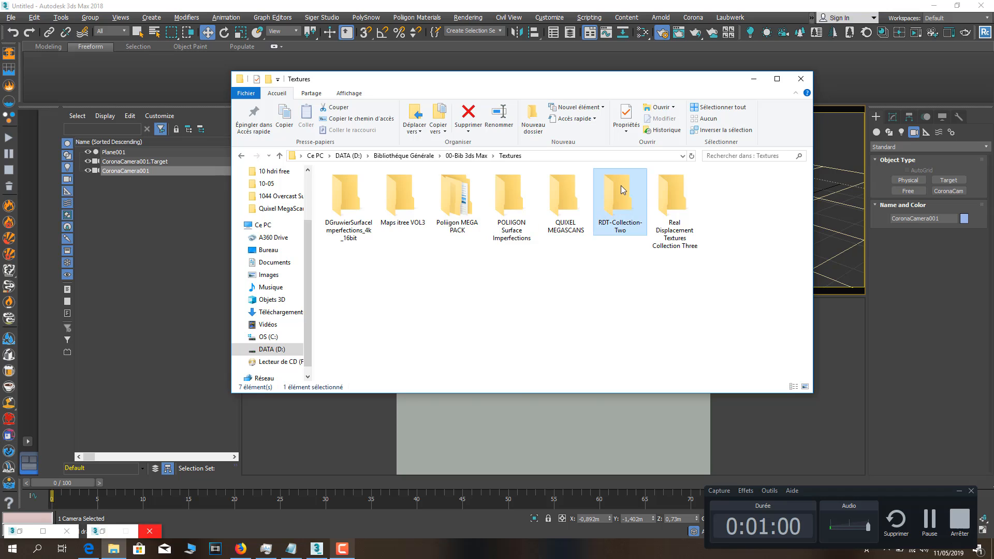
click(692, 248)
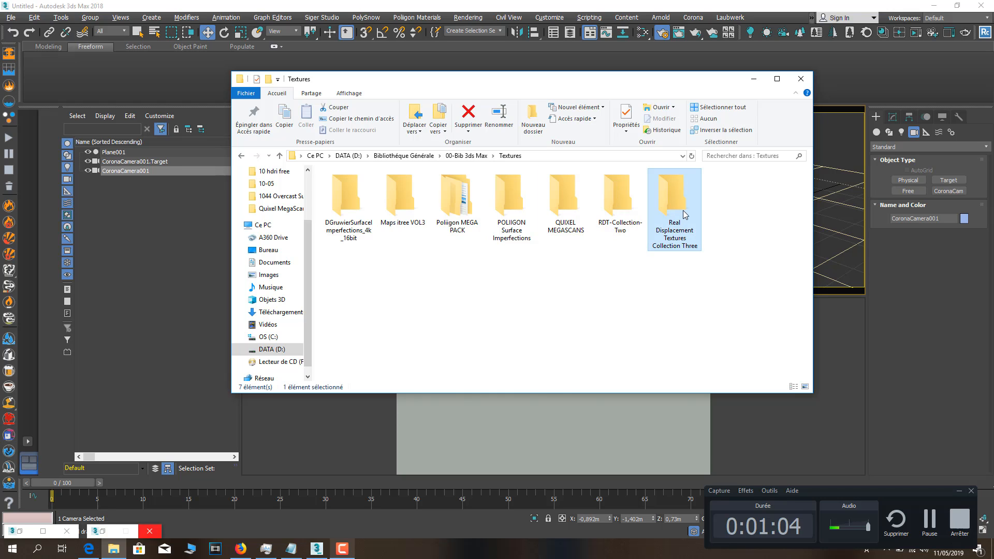
drag(689, 79, 410, 65)
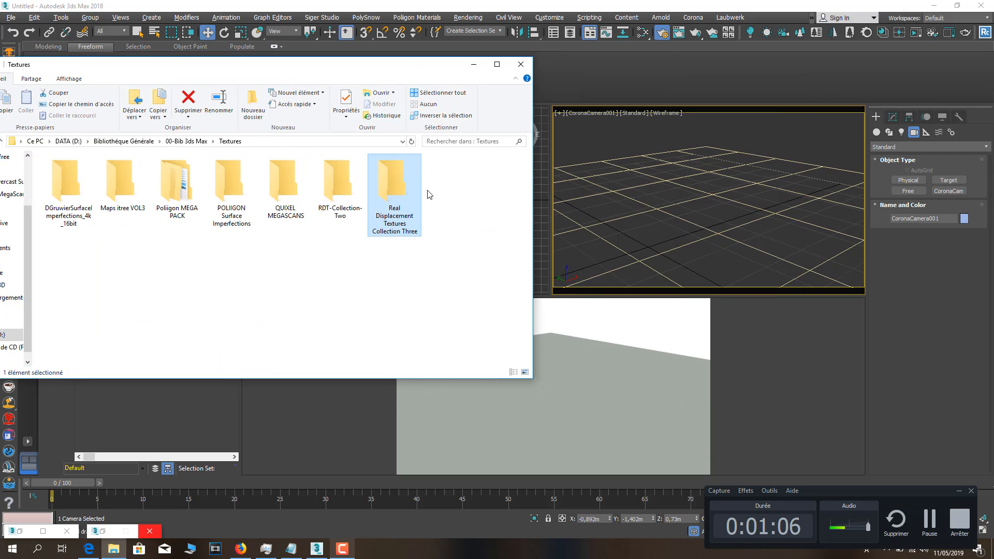
double_click(410, 227)
drag(305, 61, 651, 85)
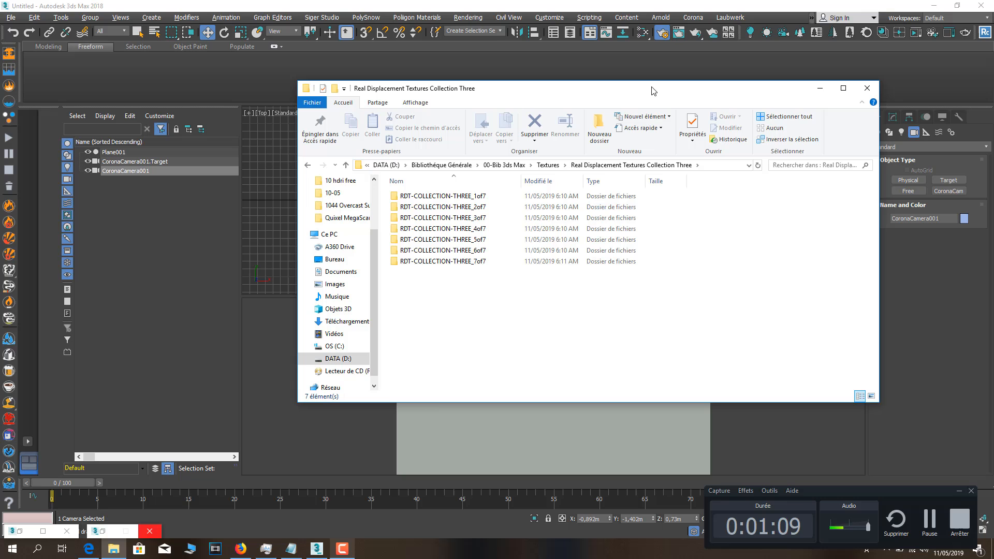
Open the RDT-Collection-three PDF from RDT-COLLECTION-THREE_1of7 and examine its texture previews, from the overview page to the Roots textures.
double_click(467, 198)
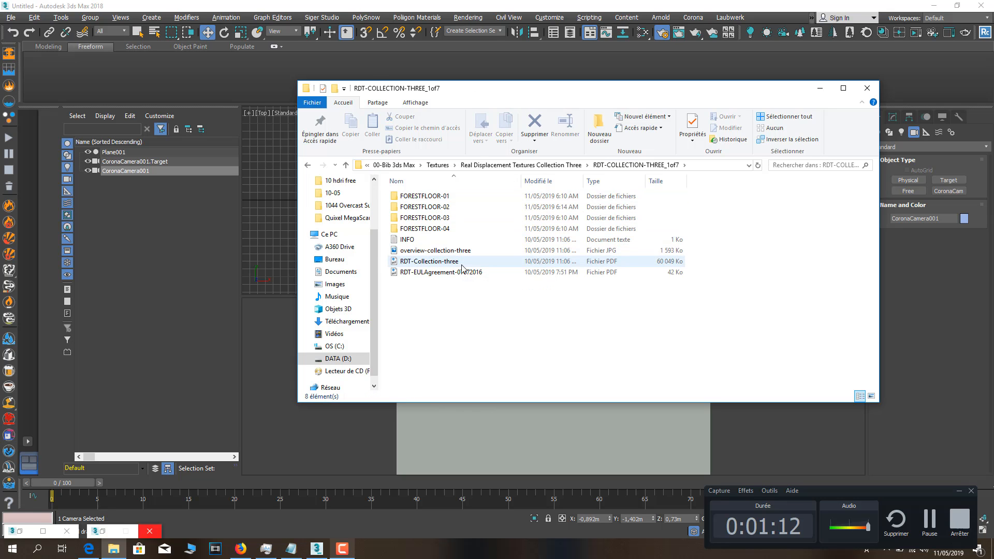
double_click(455, 262)
scroll(461, 265, down, 10)
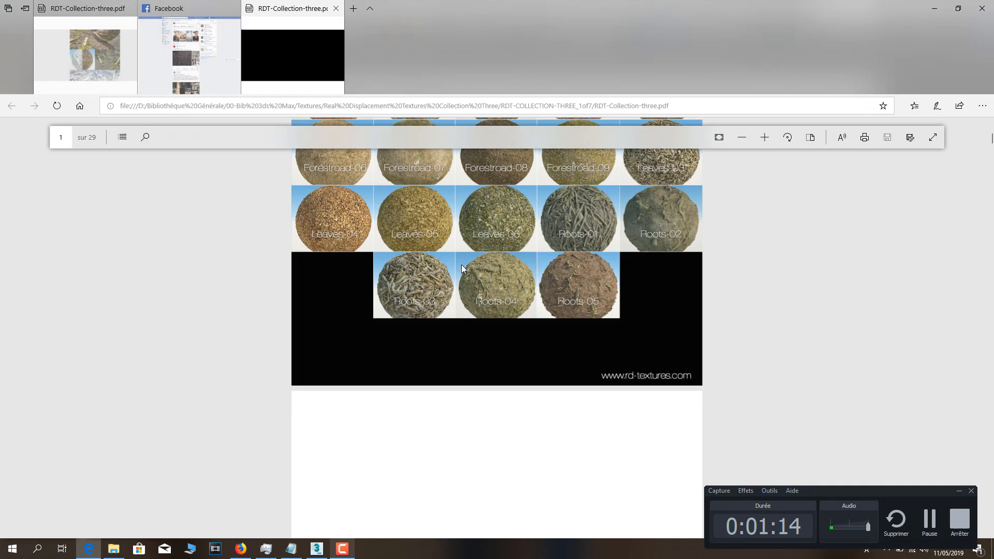
scroll(461, 265, down, 10)
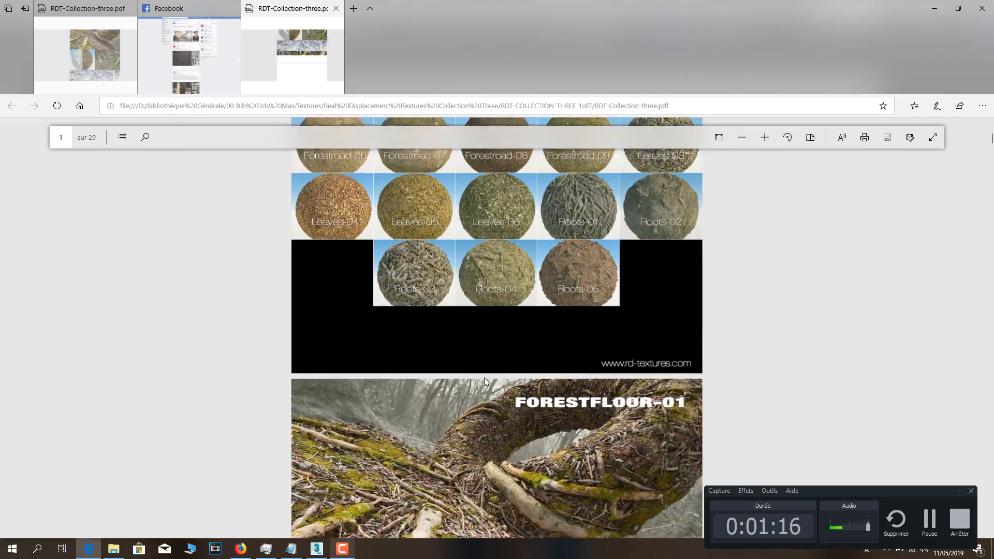
scroll(670, 300, down, 3)
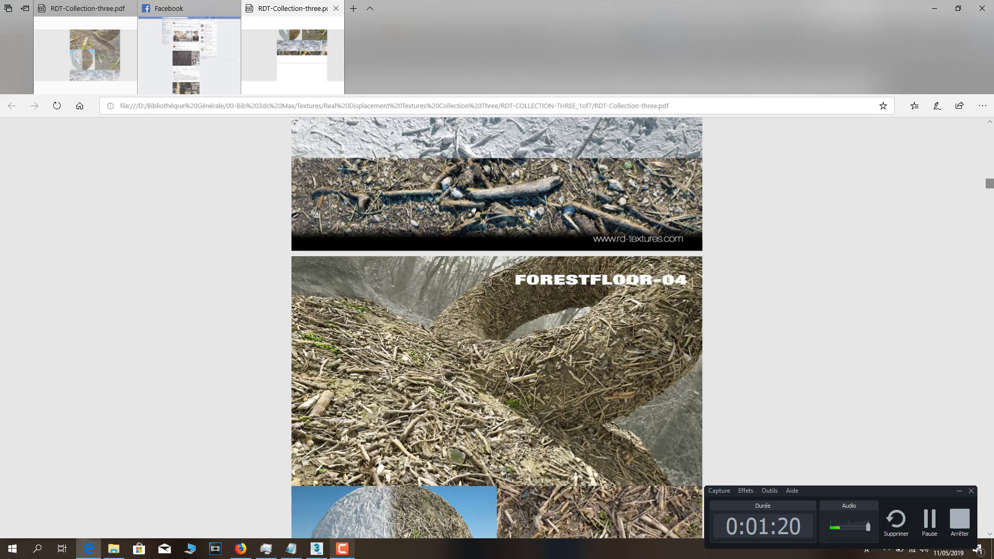
scroll(878, 469, down, 15)
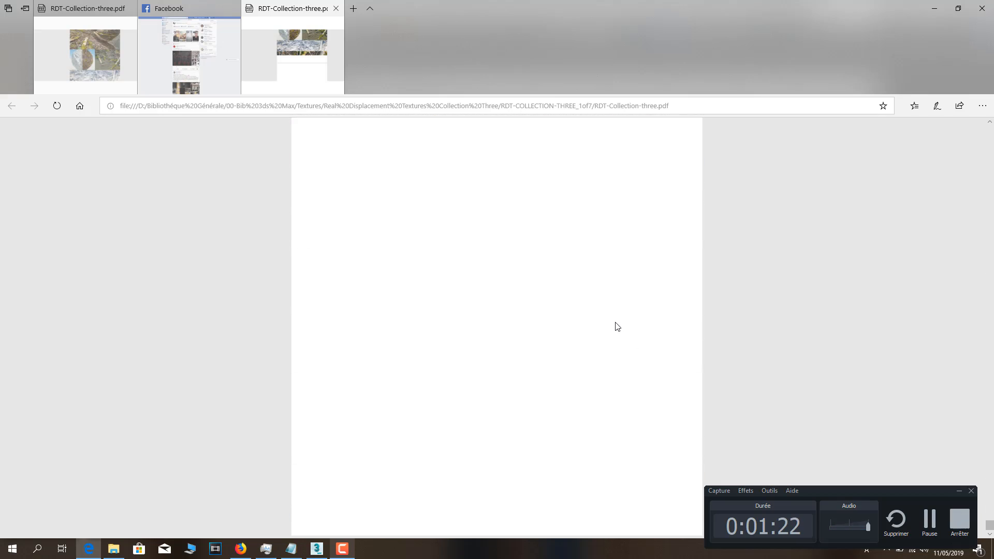
scroll(615, 322, up, 7)
scroll(615, 322, down, 4)
scroll(615, 322, up, 4)
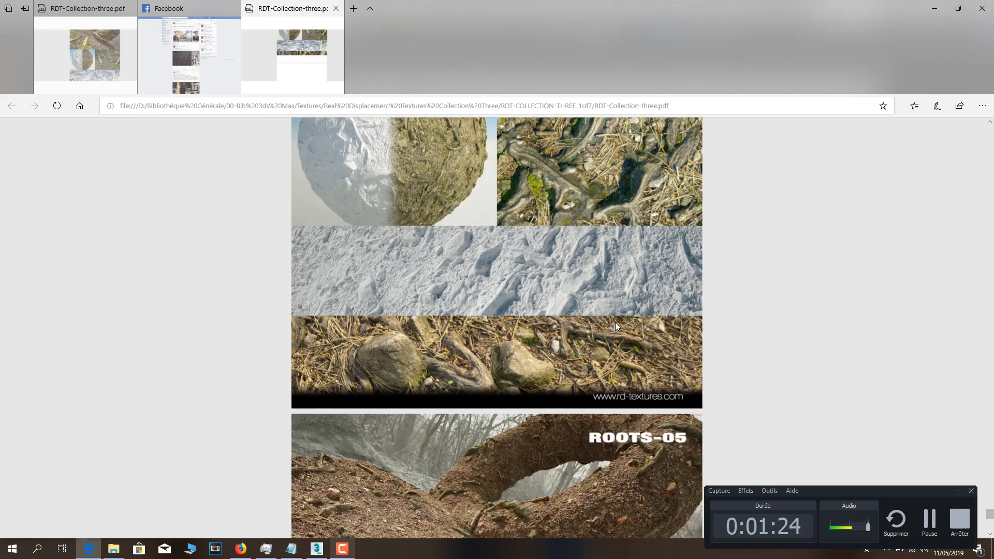
scroll(615, 322, up, 7)
scroll(601, 349, down, 1)
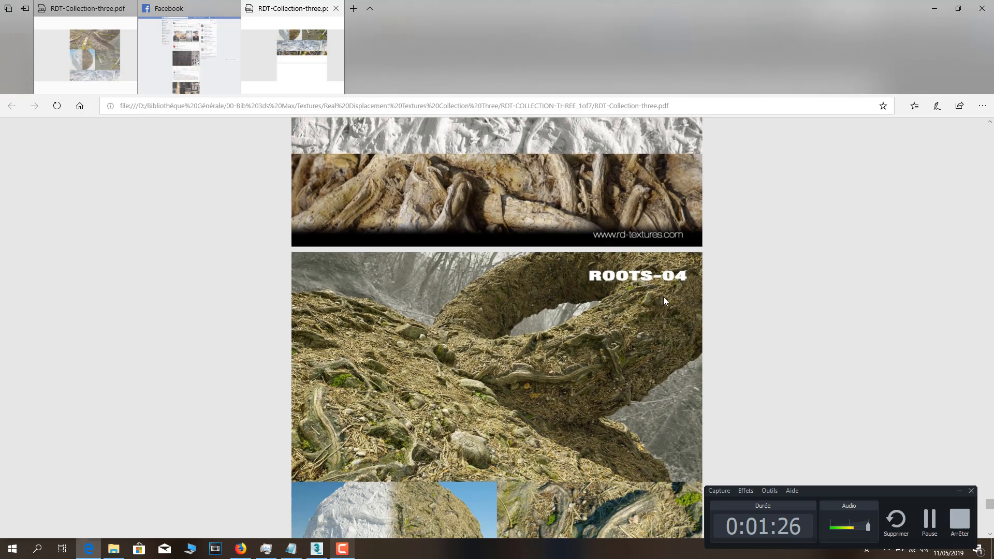
Go to the TEX folder of ROOTS-04 in RDT-COLLECTION-THREE_7of7 and place its window clear of the 3ds Max camera view.
click(938, 11)
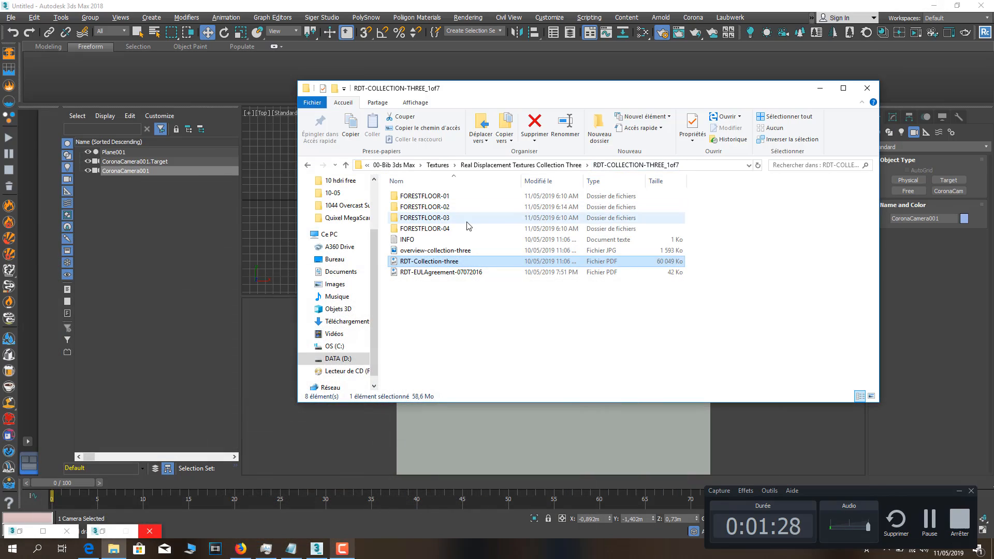
click(583, 169)
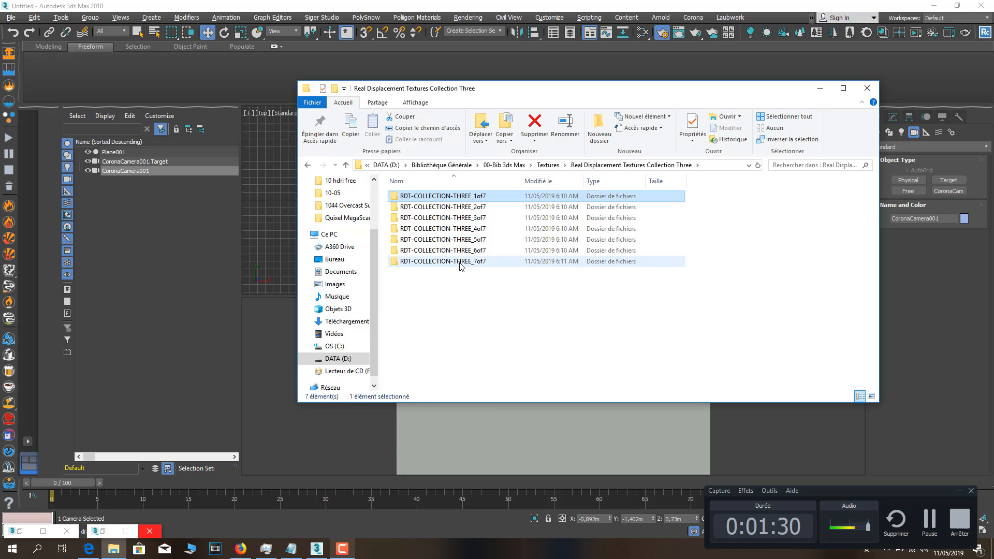
double_click(459, 264)
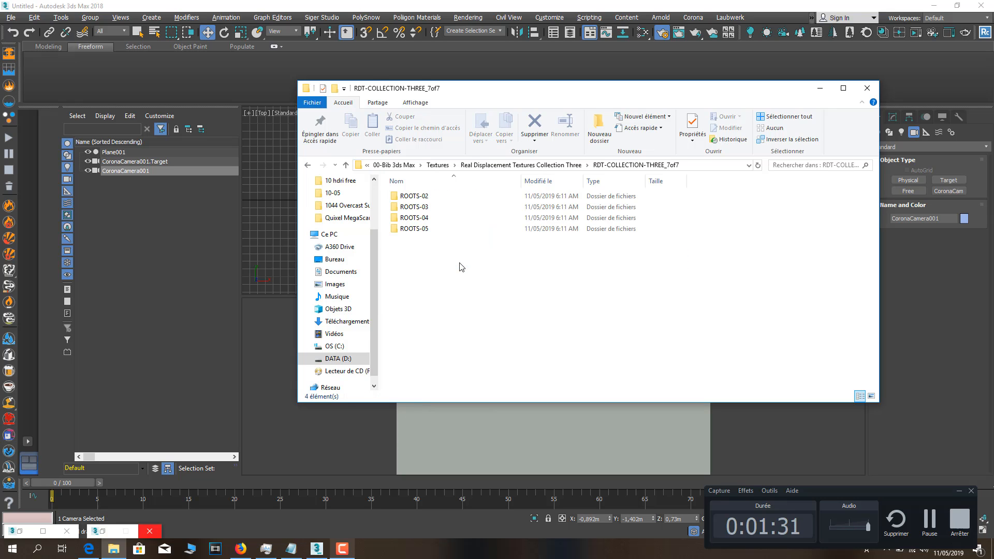
double_click(418, 220)
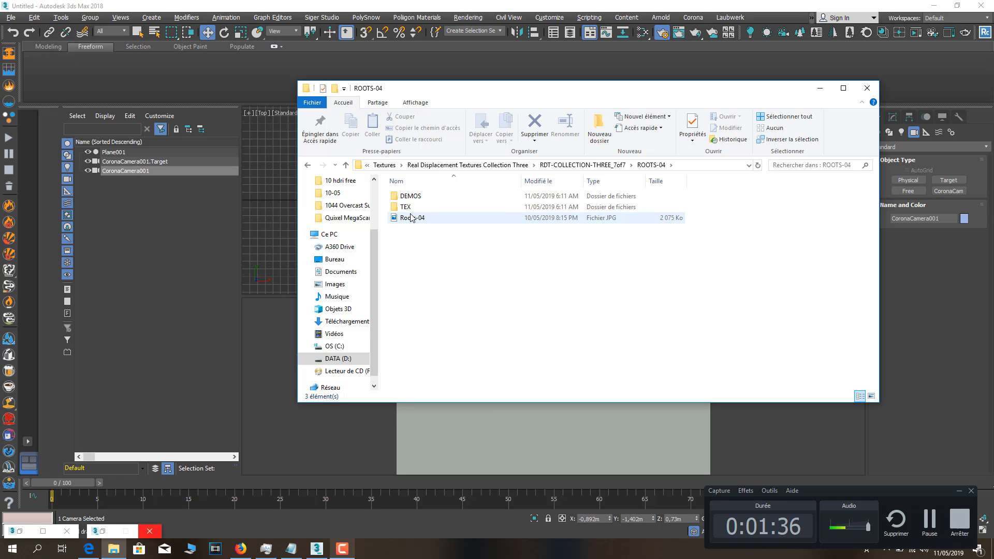
double_click(407, 207)
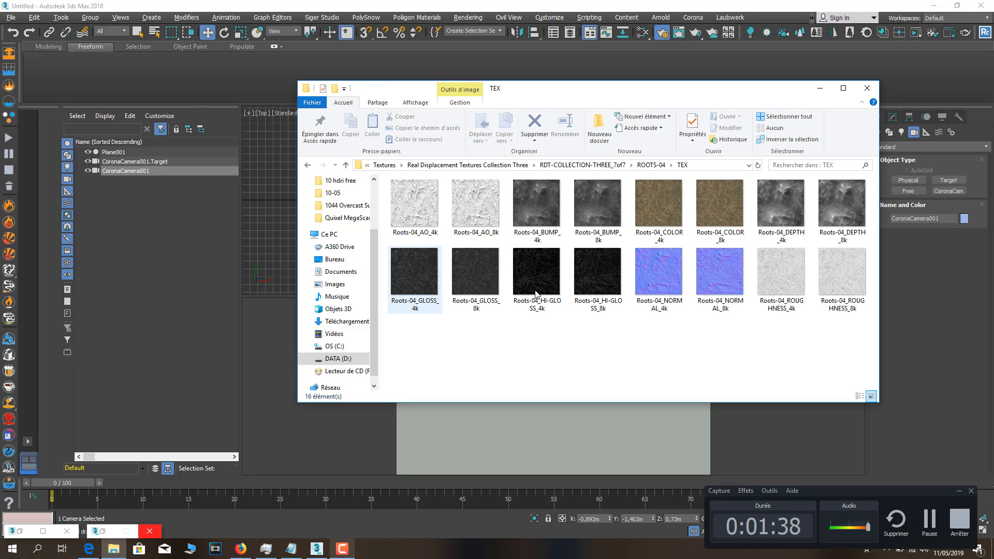
drag(560, 91, 158, 111)
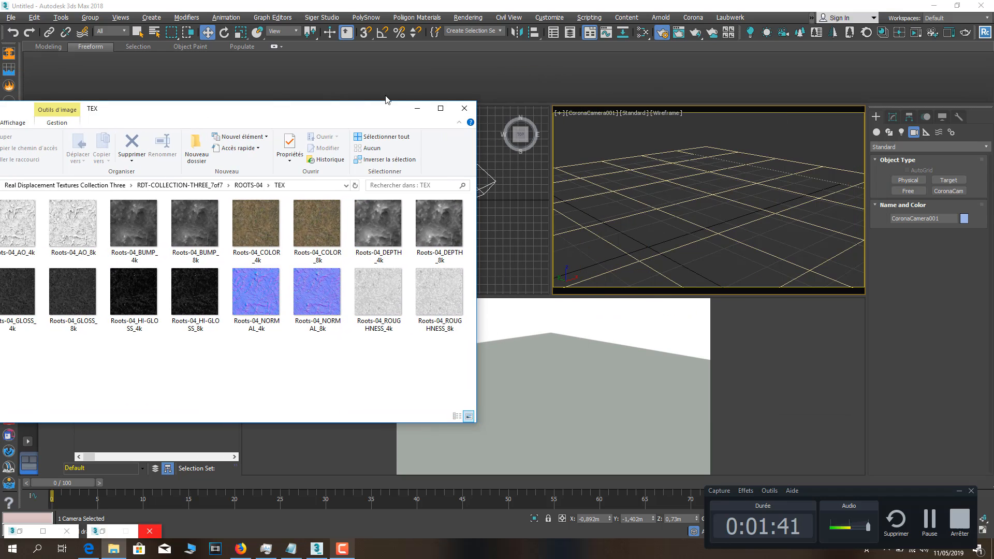
Minimize the TEX folder window and add a CoronaMtl material in the Slate Material Editor.
click(419, 108)
key(m)
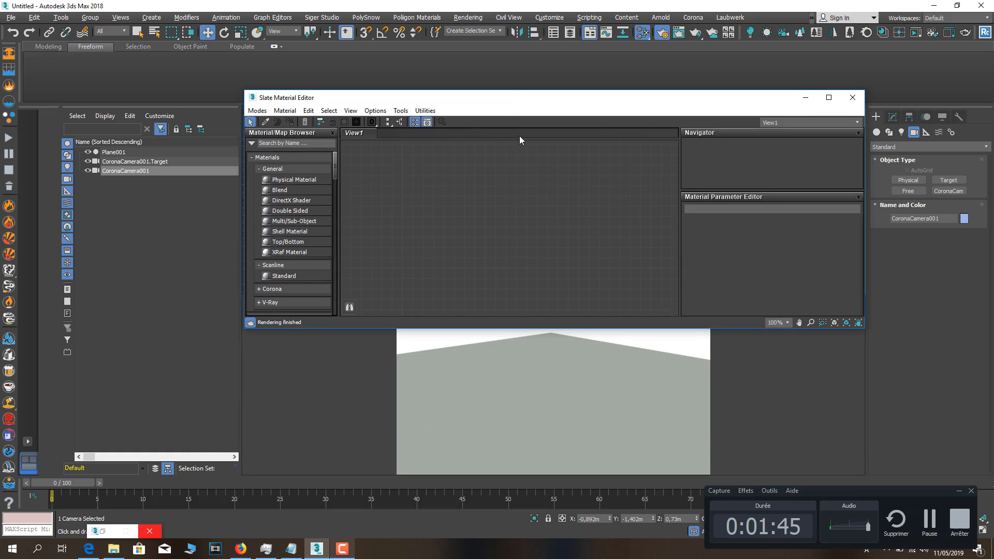
right_click(516, 156)
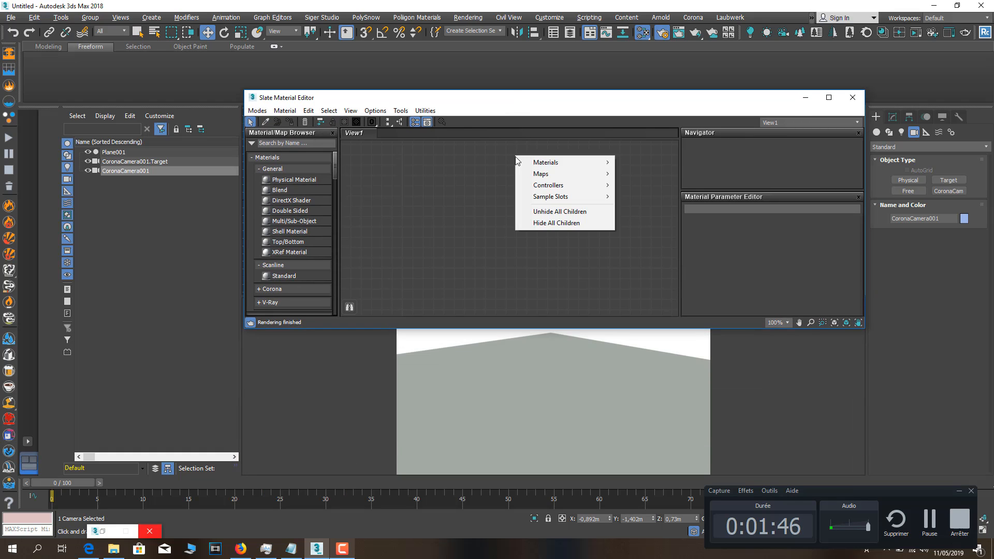
mouse_move(564, 162)
mouse_move(662, 185)
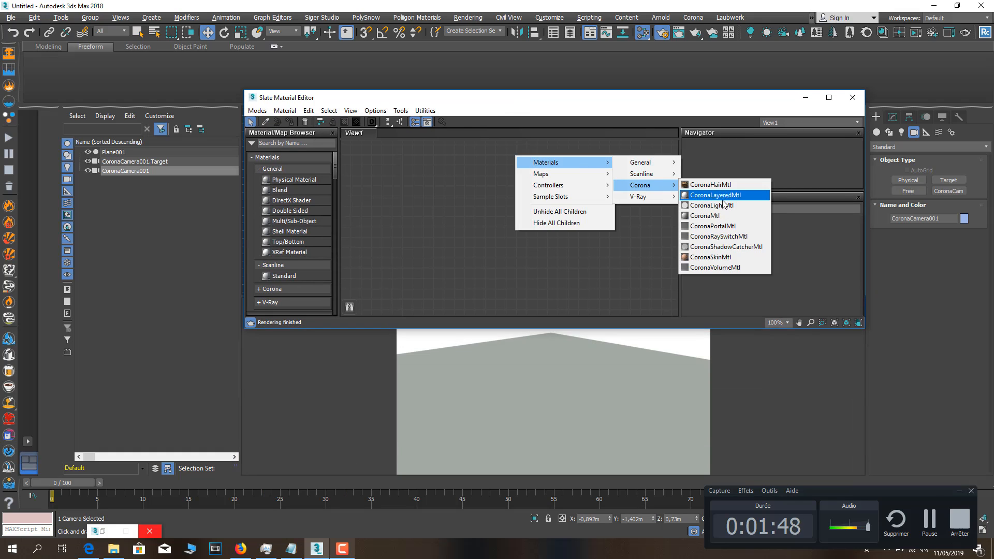
click(700, 216)
Examine the CoronaMtl node's input slots, from Diffuse color down to Bump, Displacement and the SSS slots.
scroll(494, 157, up, 5)
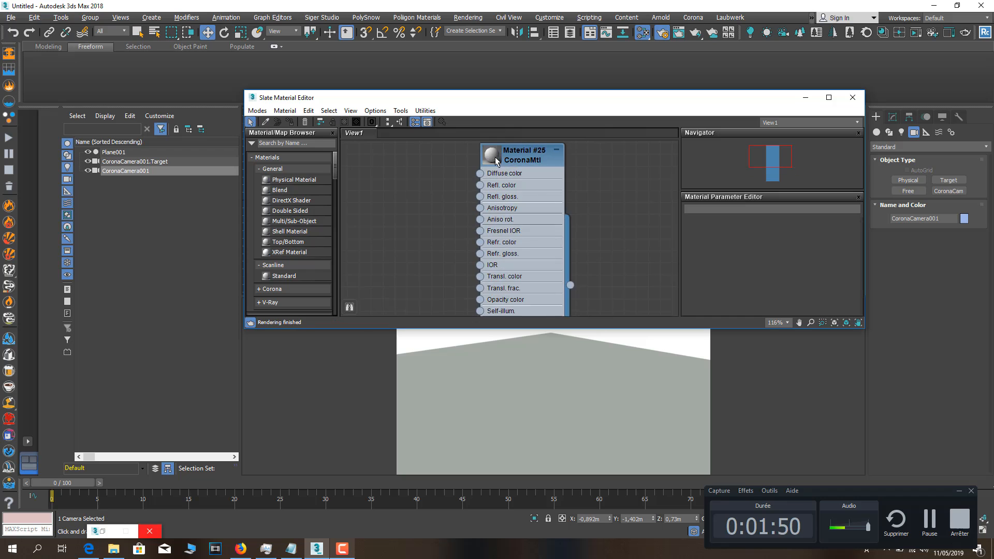
scroll(499, 223, down, 1)
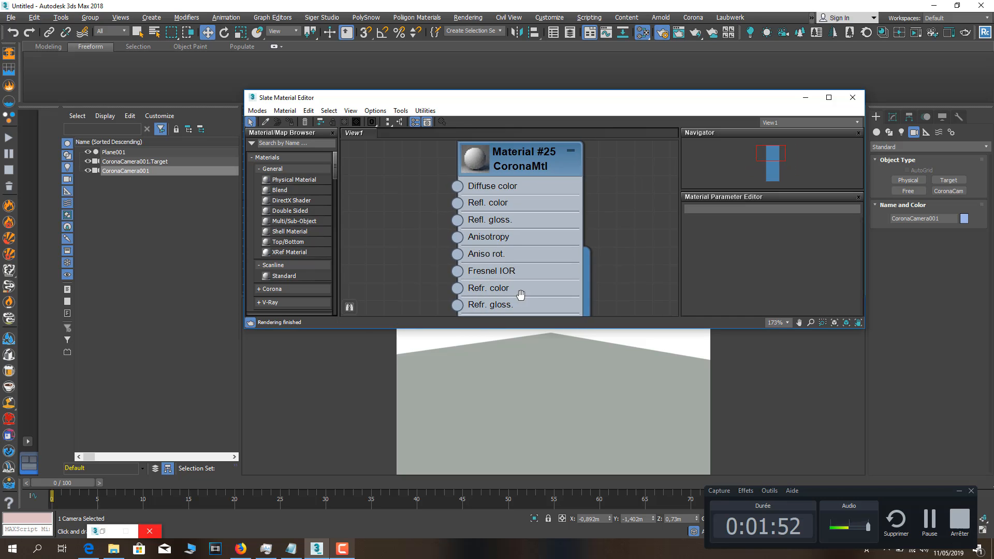
middle_drag(518, 291, 541, 143)
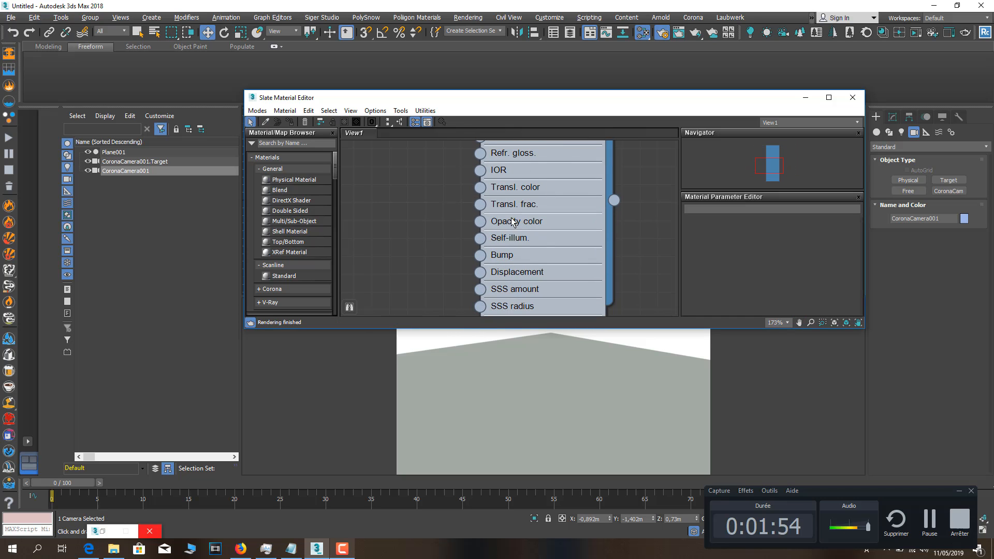
middle_drag(511, 218, 511, 289)
middle_drag(511, 189, 514, 269)
middle_drag(489, 211, 502, 281)
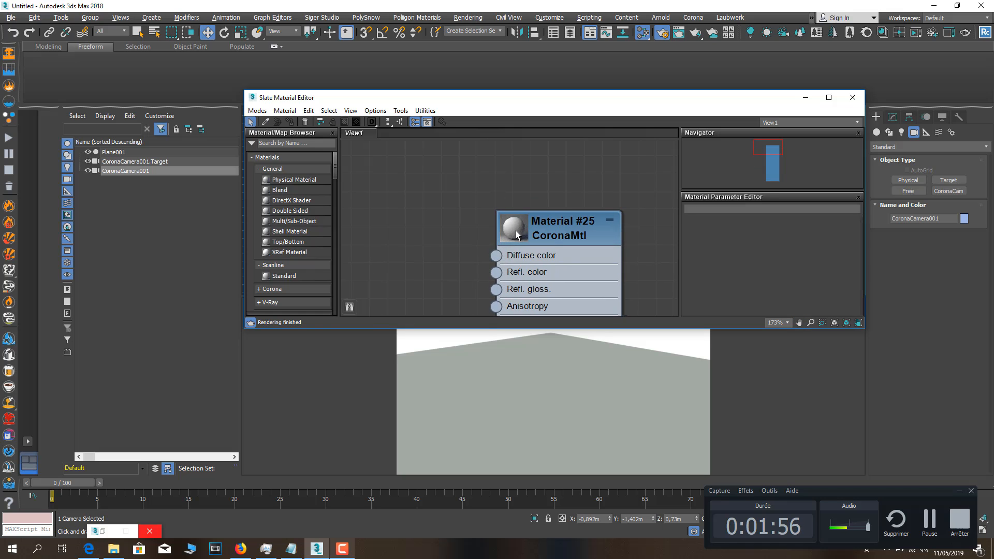
scroll(515, 234, down, 1)
middle_drag(514, 230, 503, 148)
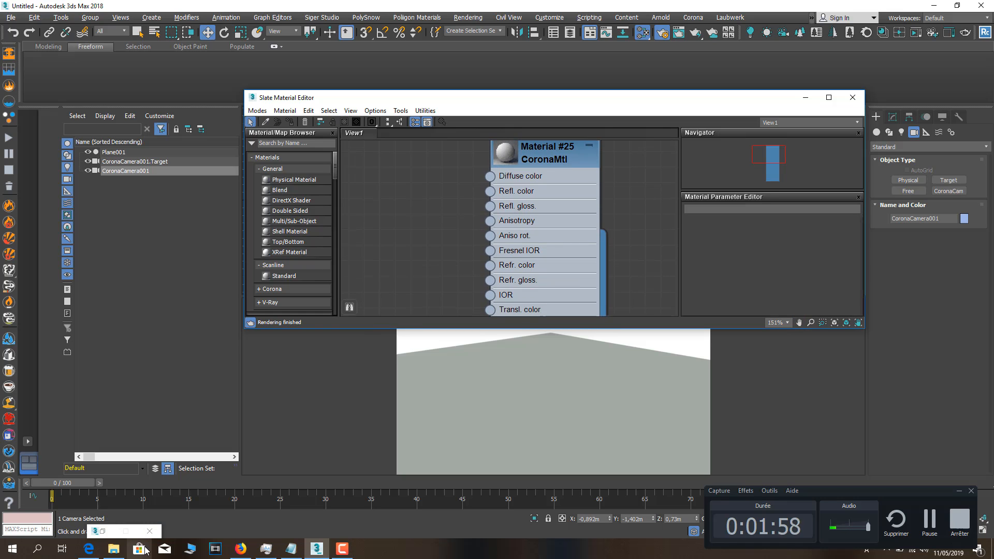
Bring the Roots-04 TEX folder forward and arrange it below the Slate Material Editor so the CoronaMtl node stays reachable.
click(113, 548)
drag(341, 118, 671, 243)
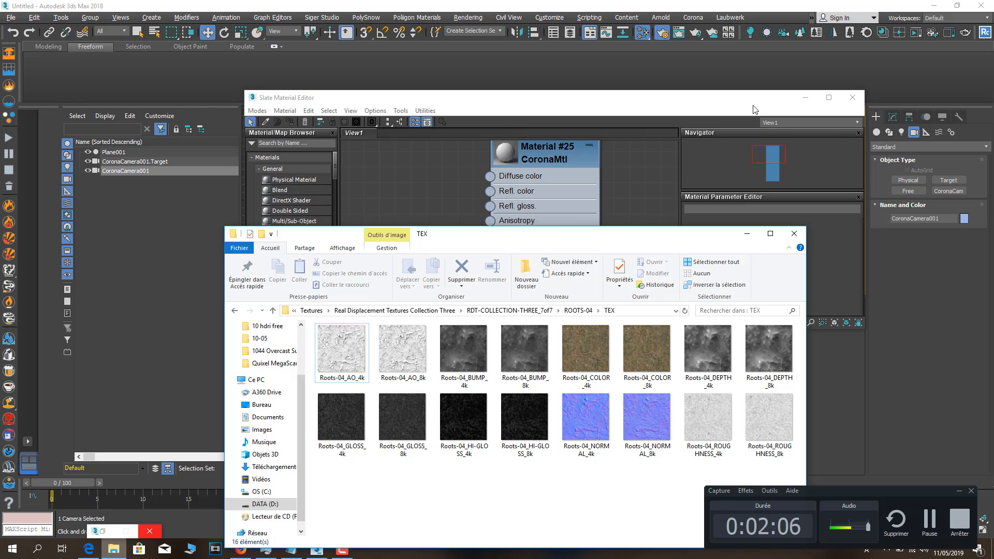
drag(755, 110, 667, 86)
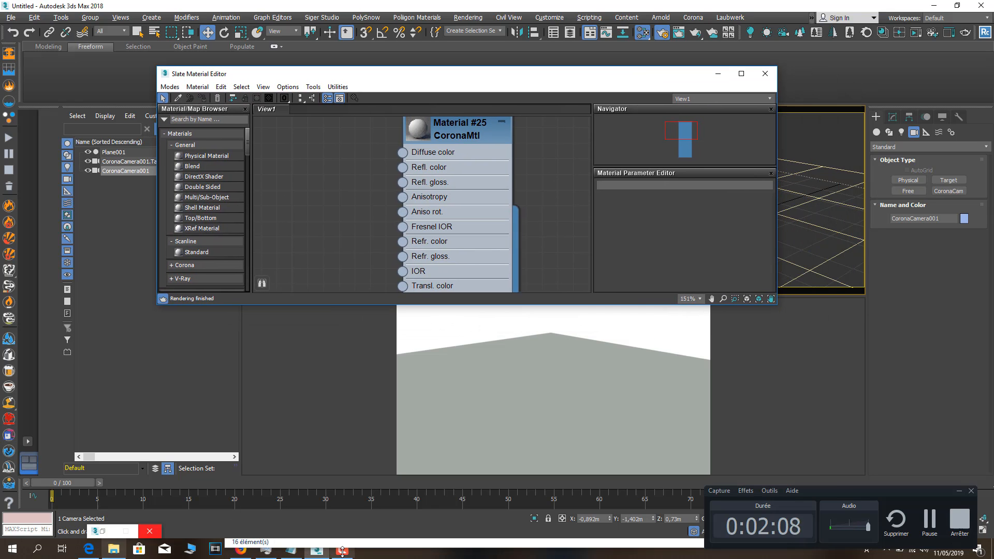
click(114, 550)
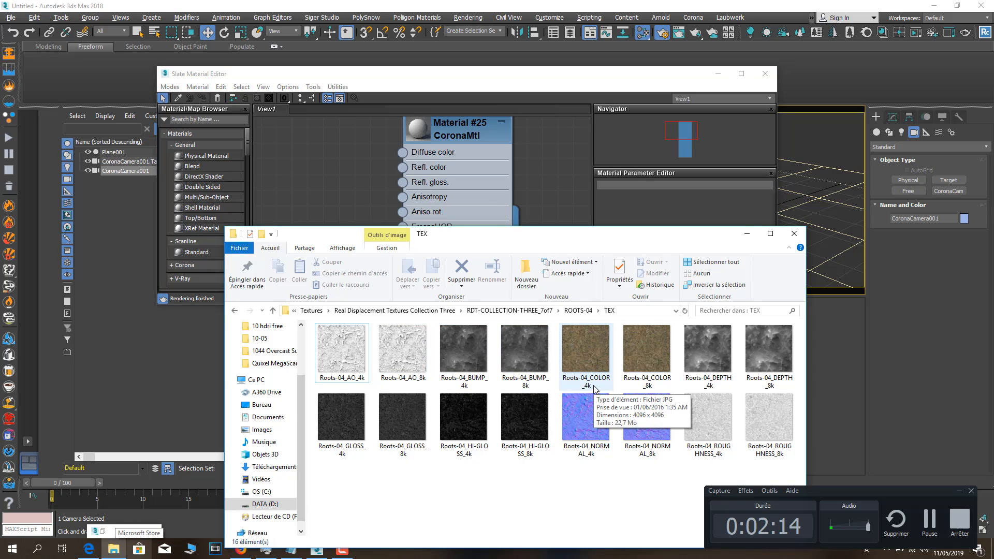
Enlarge the texture thumbnails and add Roots-04_COLOR_4k as a bitmap beside the CoronaMtl node.
ctrl+scroll(594, 389, up, 2)
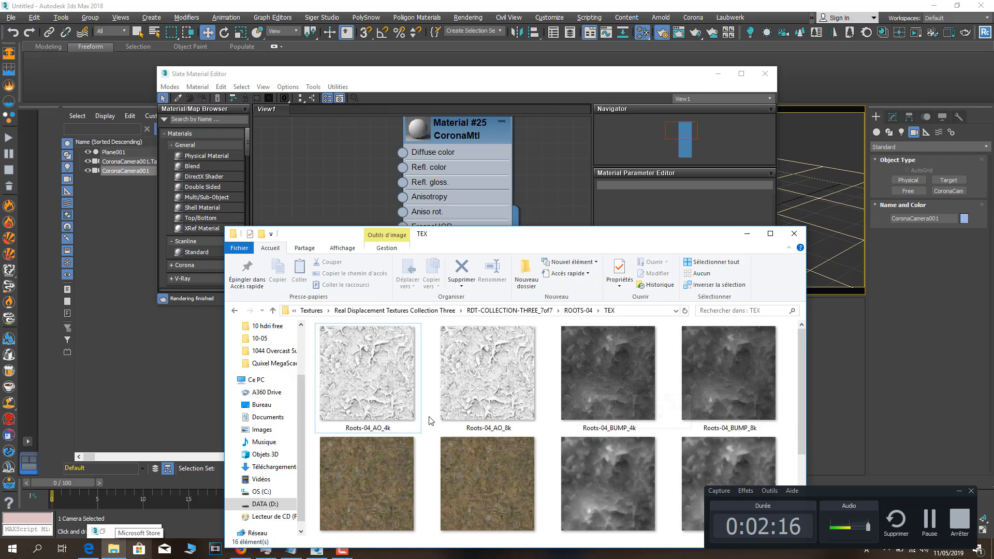
scroll(346, 482, down, 2)
scroll(359, 369, up, 1)
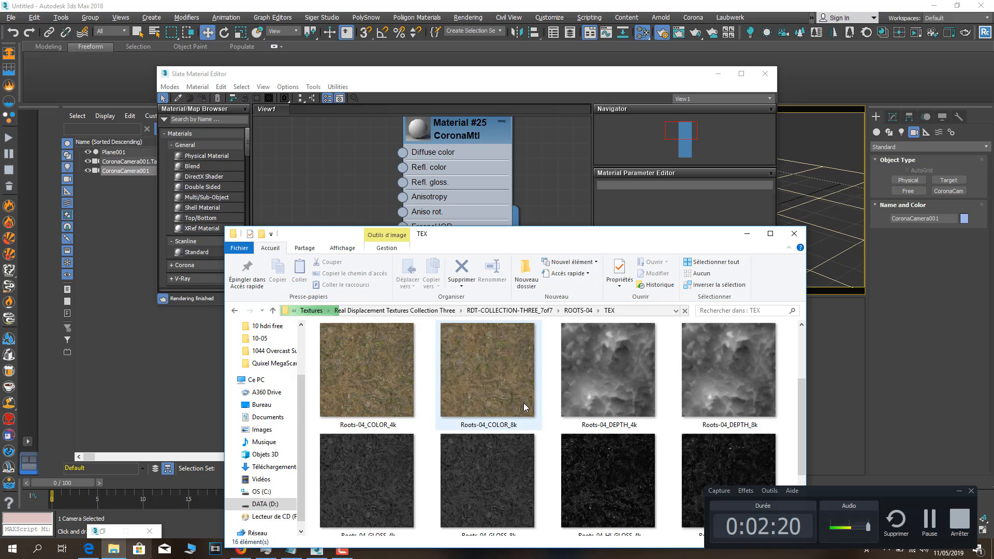
drag(372, 370, 293, 183)
click(278, 172)
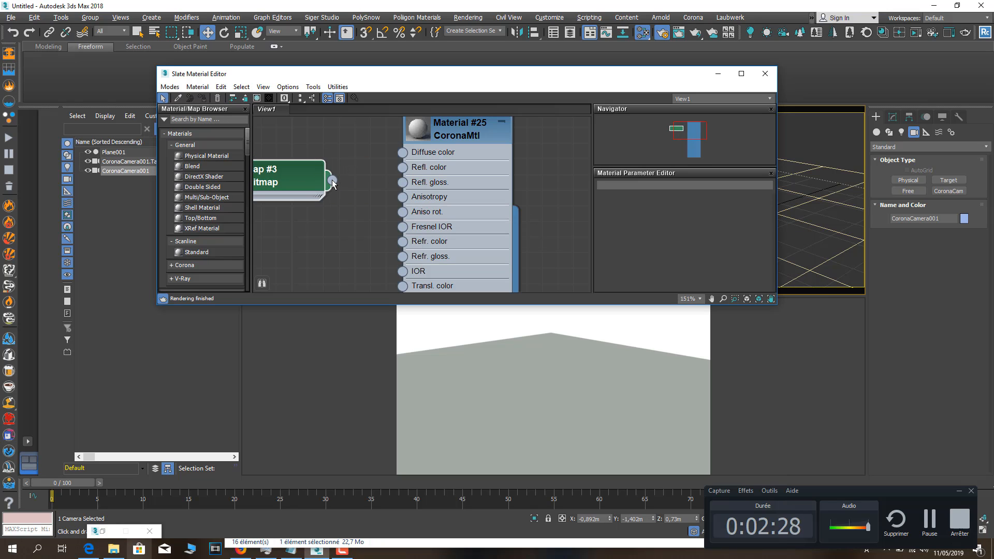
drag(400, 157, 351, 216)
click(331, 204)
middle_drag(365, 148, 486, 152)
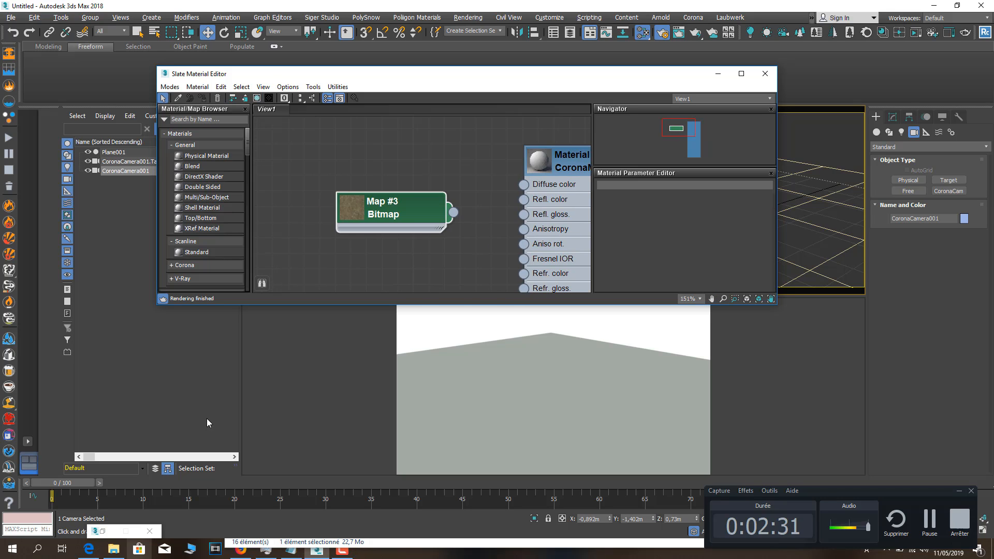
Open Roots-04_AO_4k from the TEX folder to examine the ambient occlusion map, then minimize the picture and folder windows.
click(113, 548)
scroll(451, 408, up, 2)
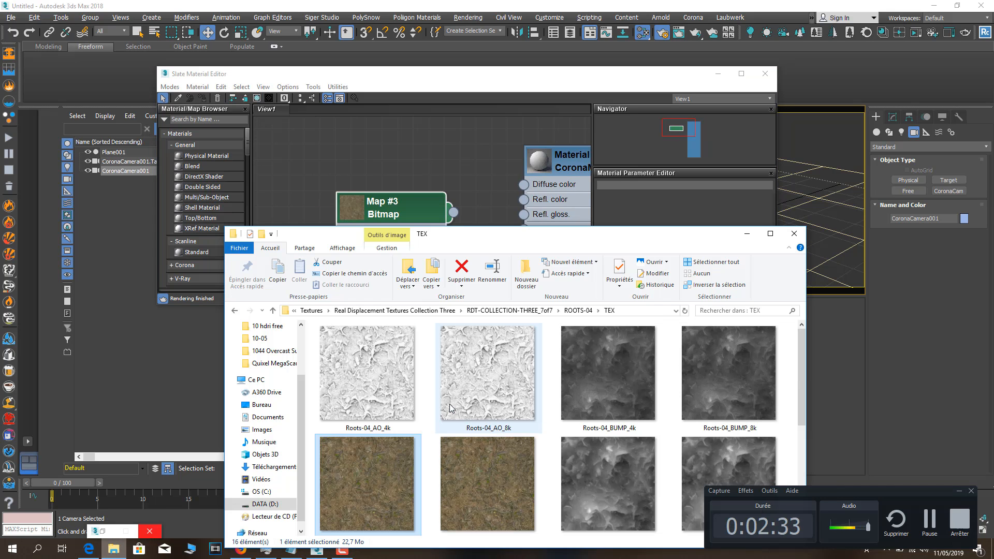
double_click(373, 428)
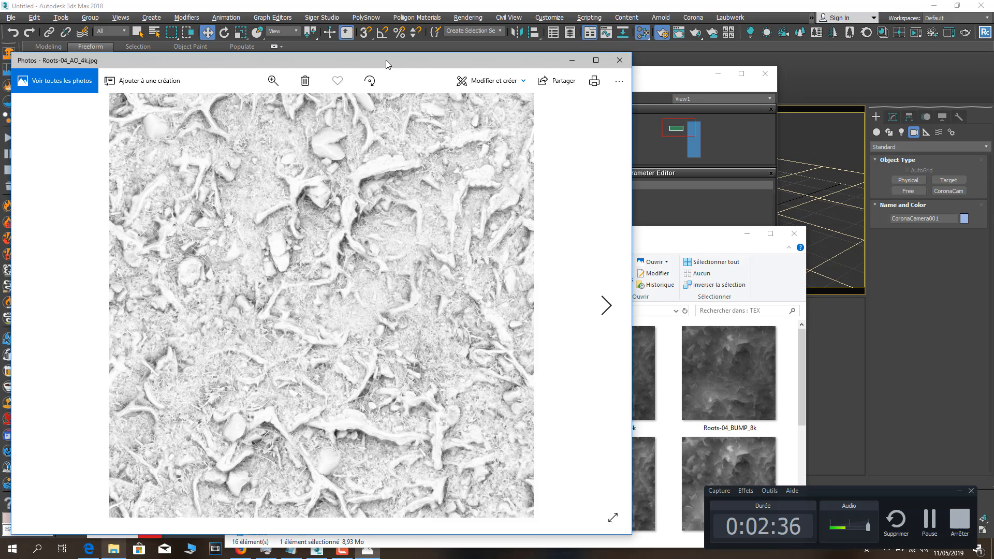
drag(386, 60, 617, 65)
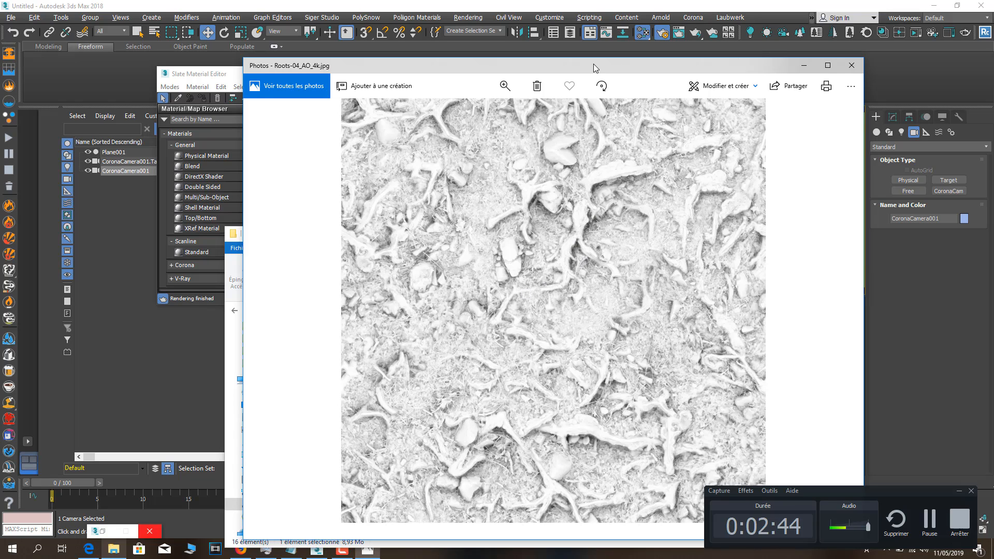
drag(594, 67, 238, 170)
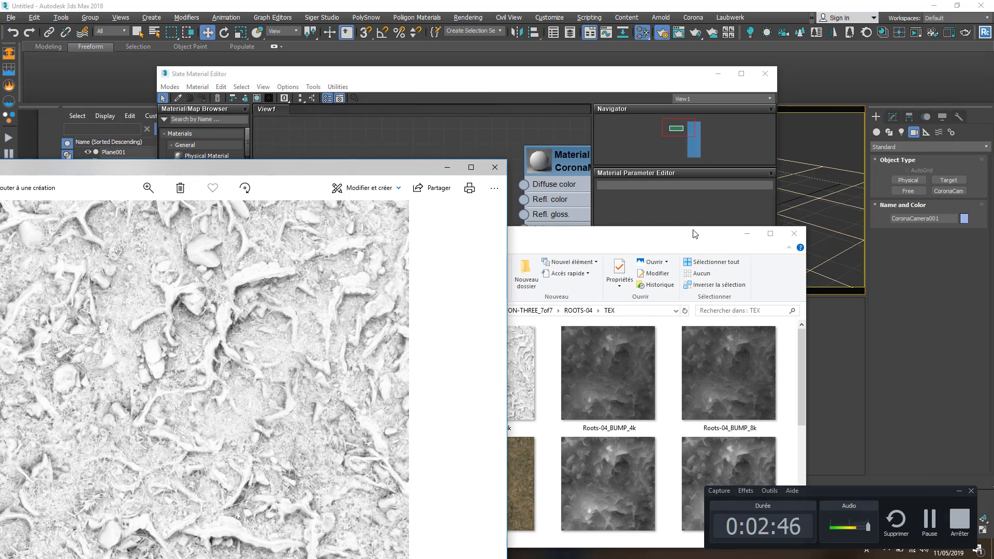
click(746, 236)
click(448, 168)
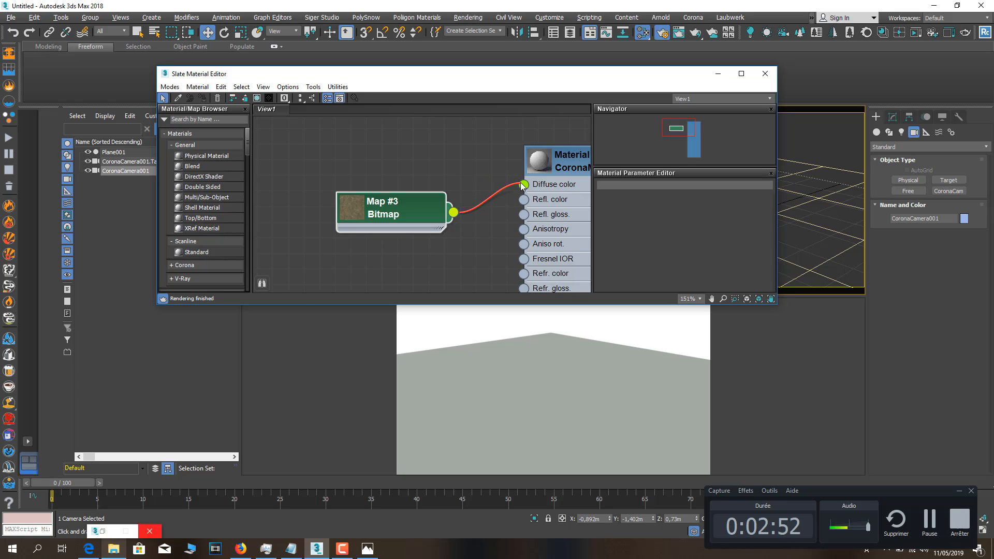
Connect the Roots-04_COLOR_4k bitmap to the material's Diffuse color and move the editor clear of the camera view.
drag(540, 166, 508, 167)
drag(371, 213, 324, 198)
drag(449, 77, 250, 40)
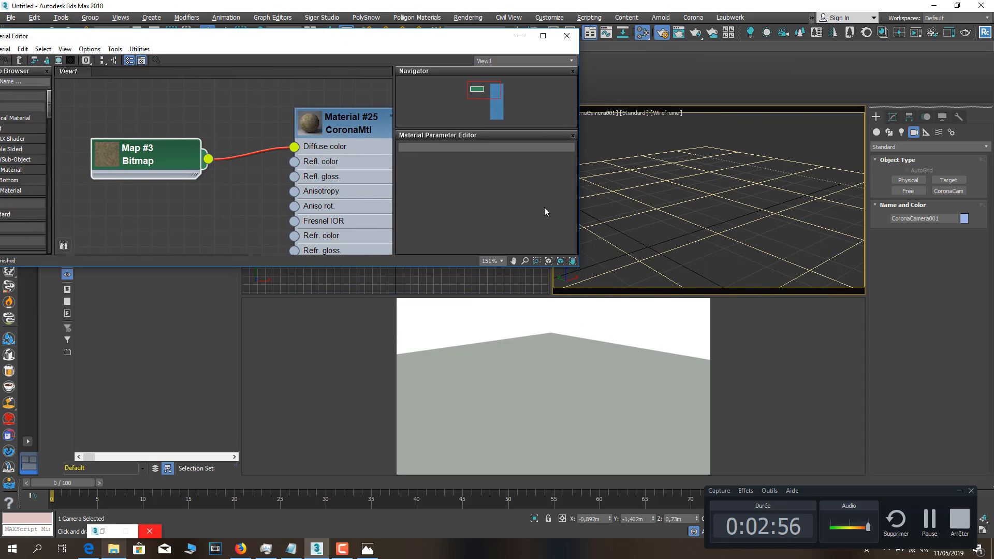
Assign the Corona material to the plane in the camera view.
click(670, 180)
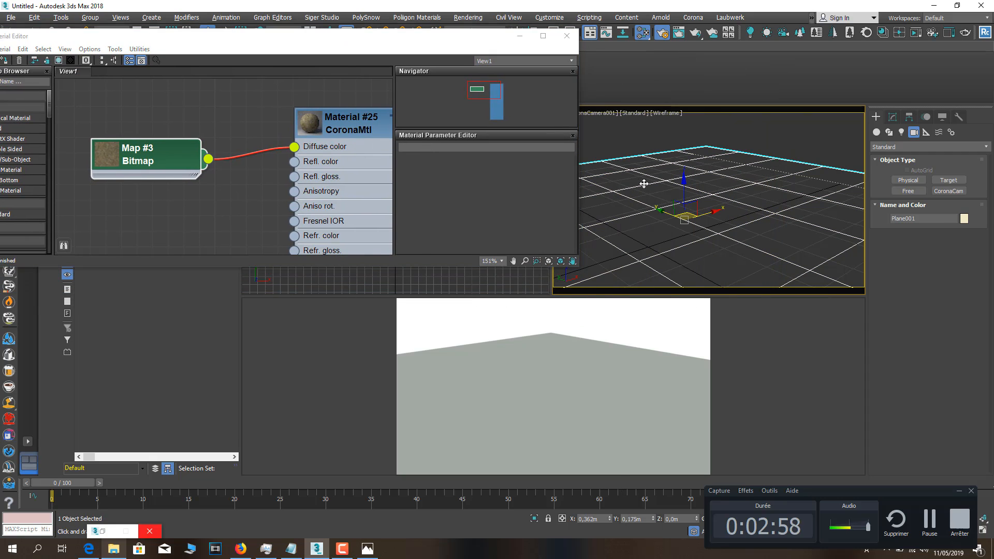
right_click(347, 128)
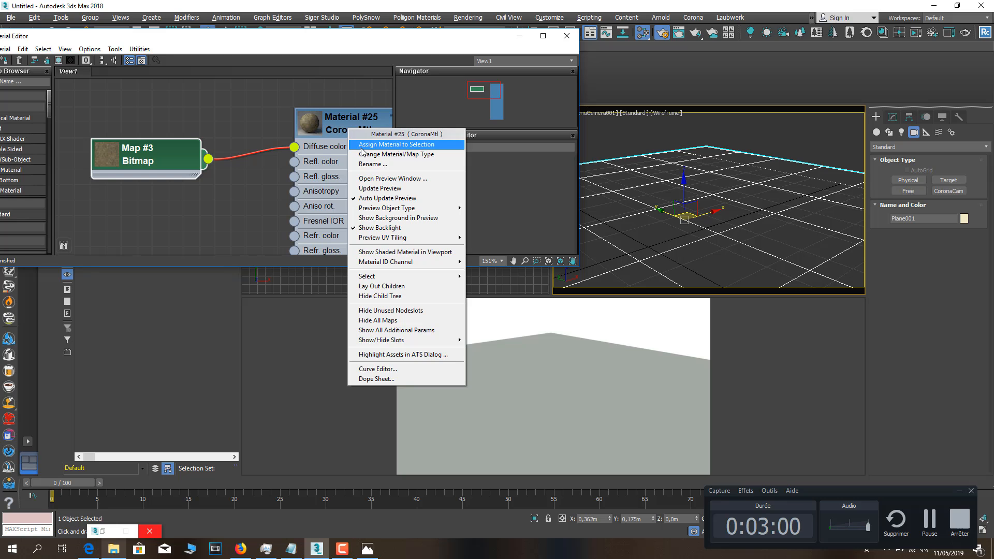
click(394, 144)
Show the shaded material in the viewport and set the camera view's shading to Facets.
right_click(352, 132)
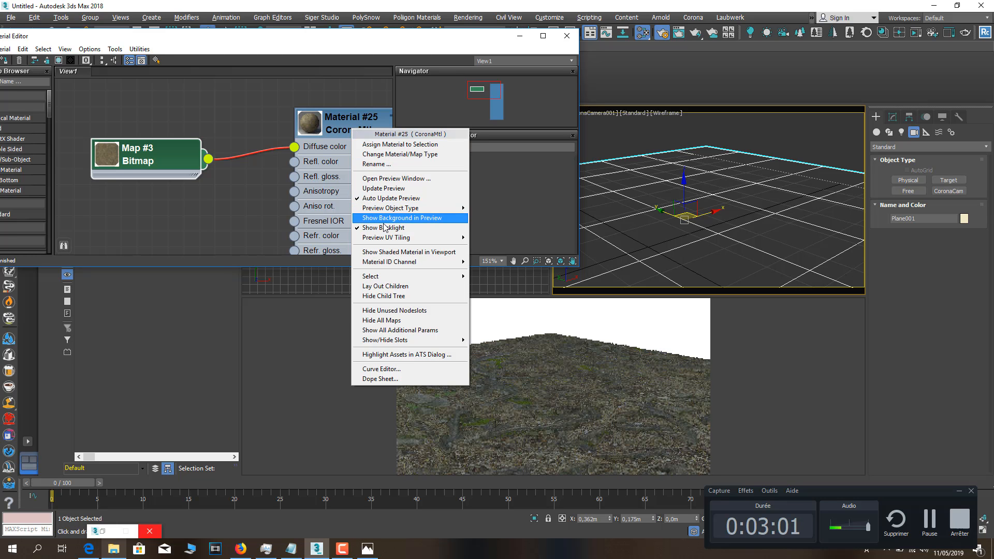
click(393, 253)
click(670, 113)
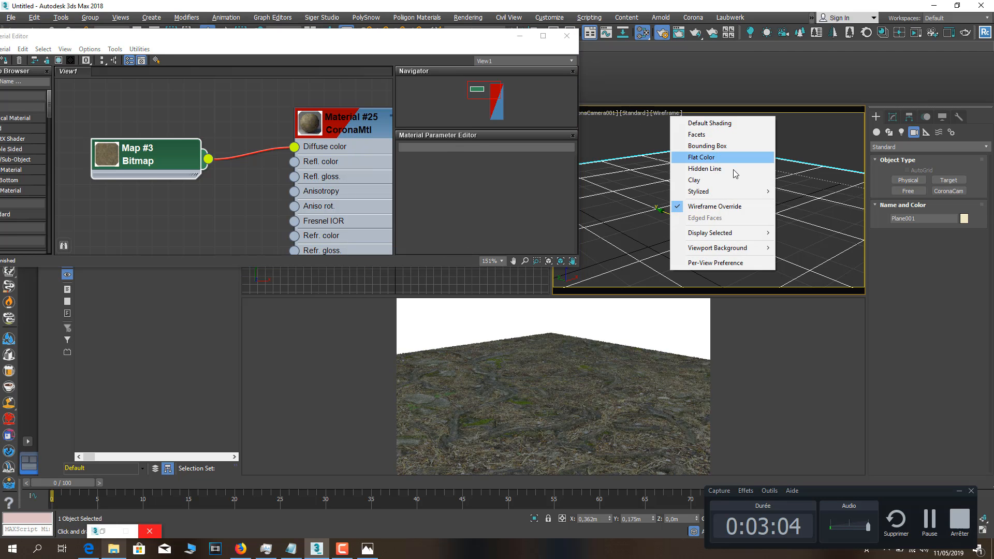
click(697, 134)
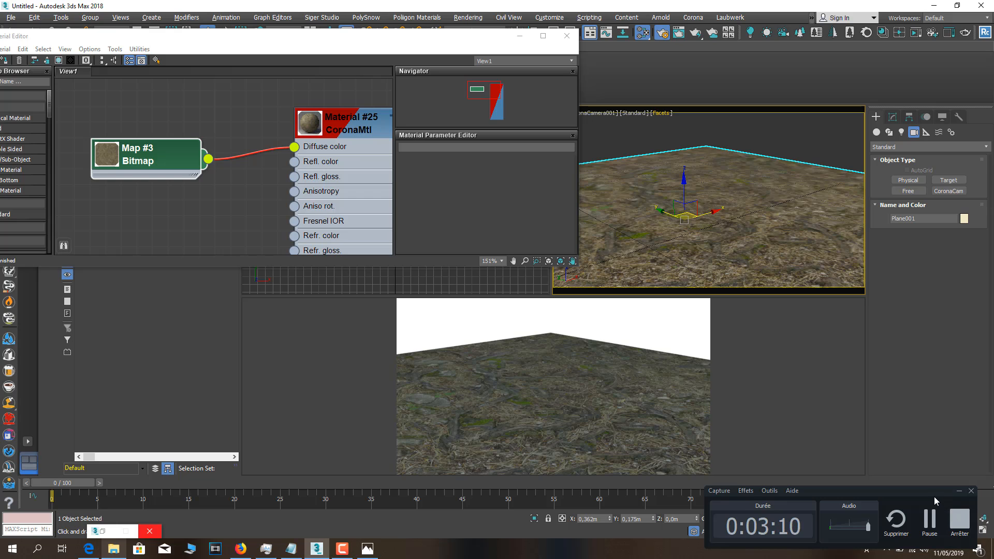
Orbit the camera to a lower viewing angle over the textured plane.
drag(934, 501, 968, 426)
click(971, 531)
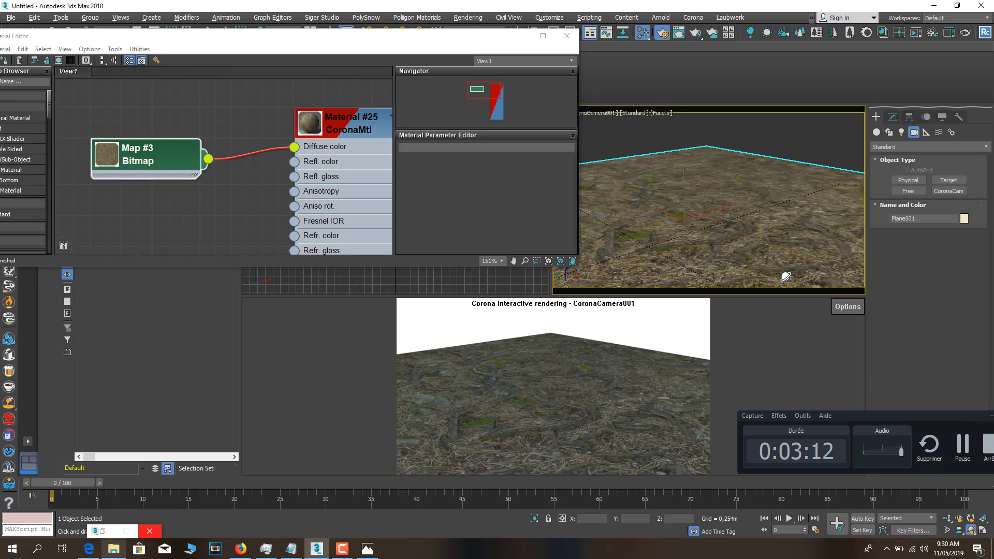
drag(704, 250, 765, 236)
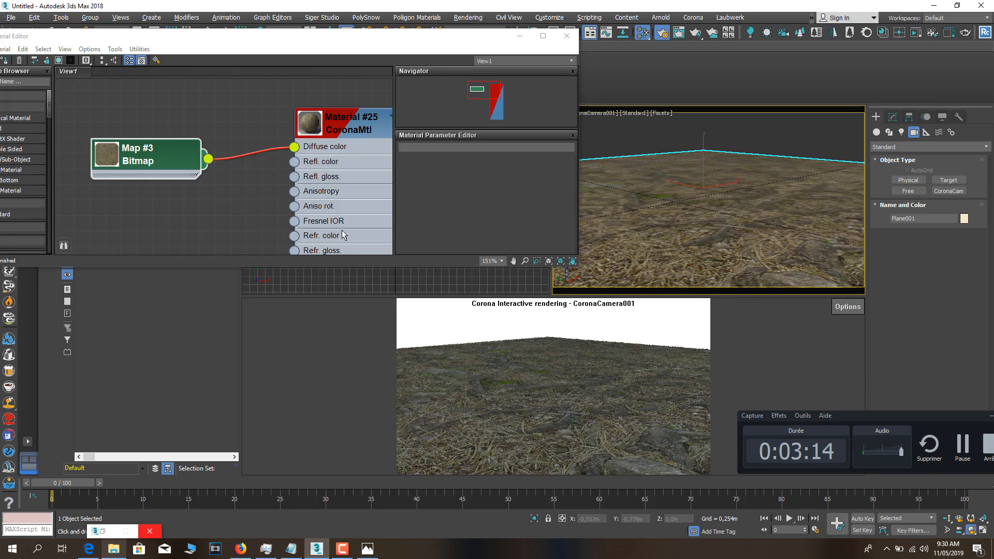
Add Roots-04_AO_4k from the TEX folder as a bitmap below the color bitmap.
click(235, 178)
click(113, 549)
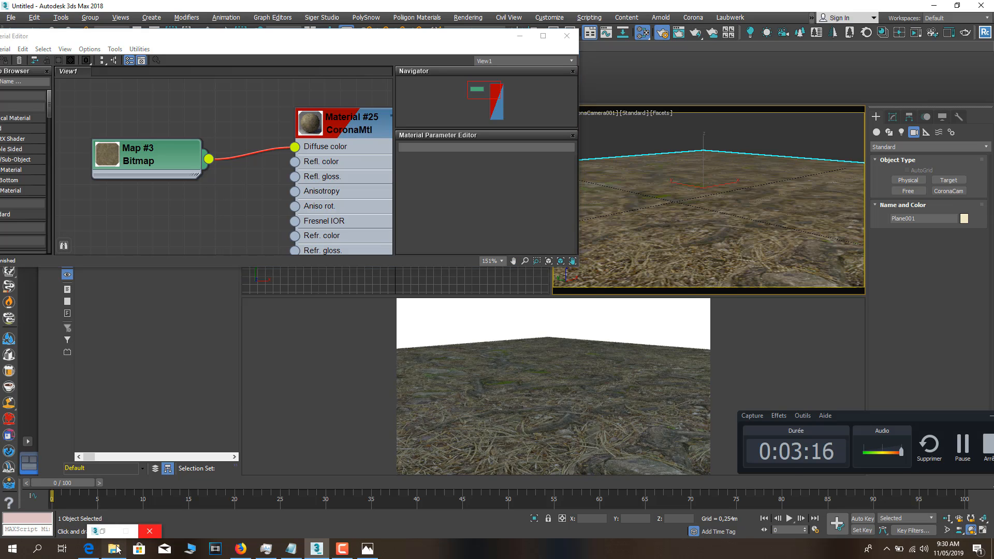
drag(317, 333, 142, 213)
click(158, 196)
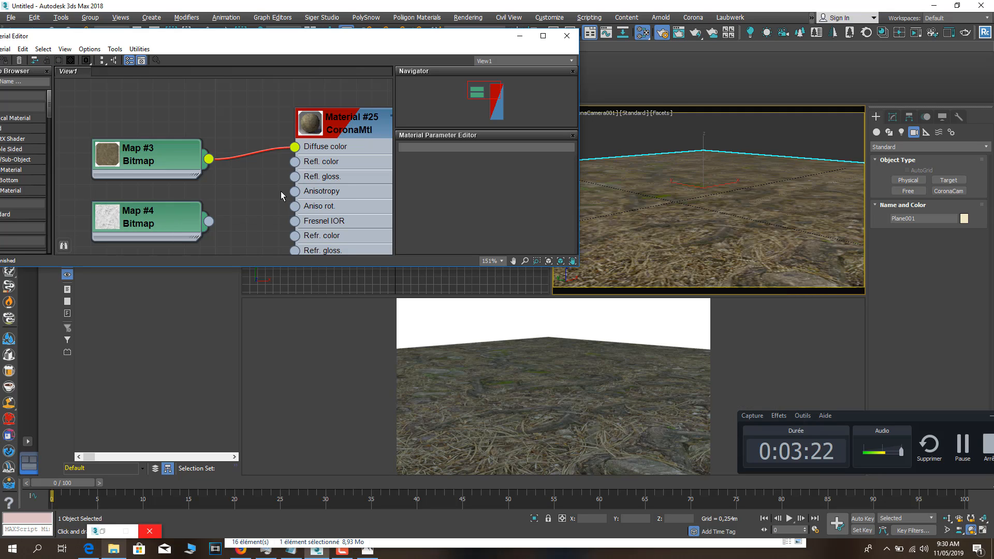
Search the material and map browser for RGB and add an RGB Multiply map to the material graph.
scroll(282, 195, down, 1)
scroll(282, 195, down, 2)
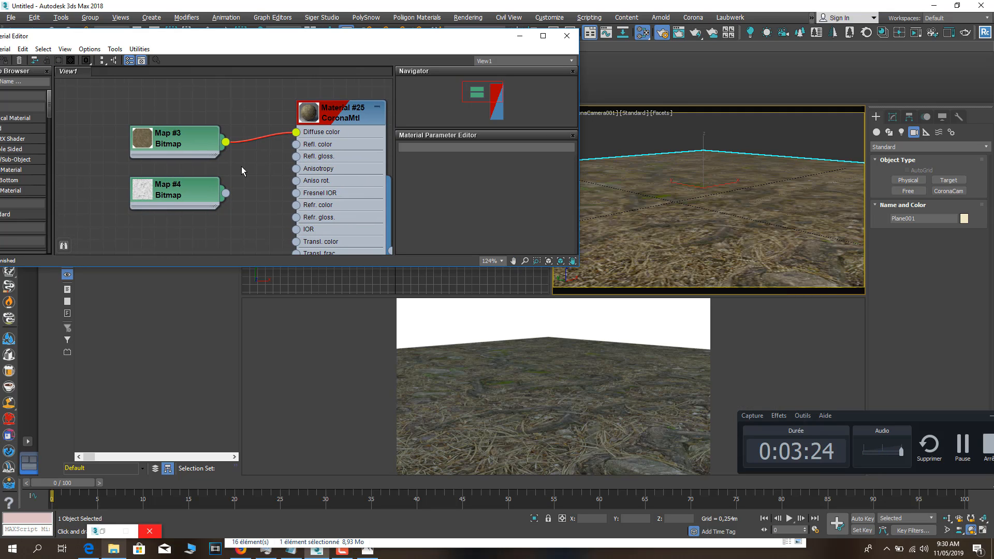
middle_drag(256, 150, 281, 168)
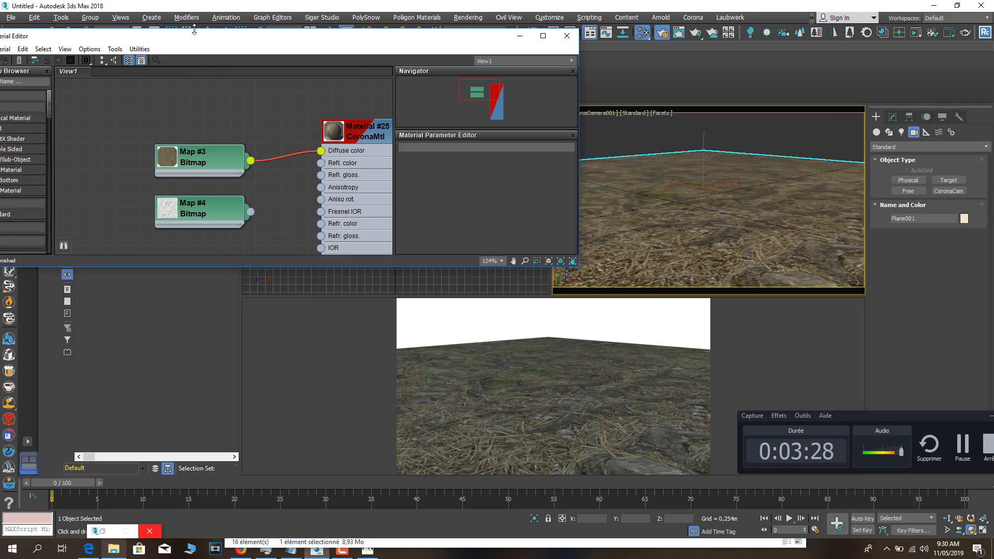
drag(196, 40, 460, 78)
click(268, 119)
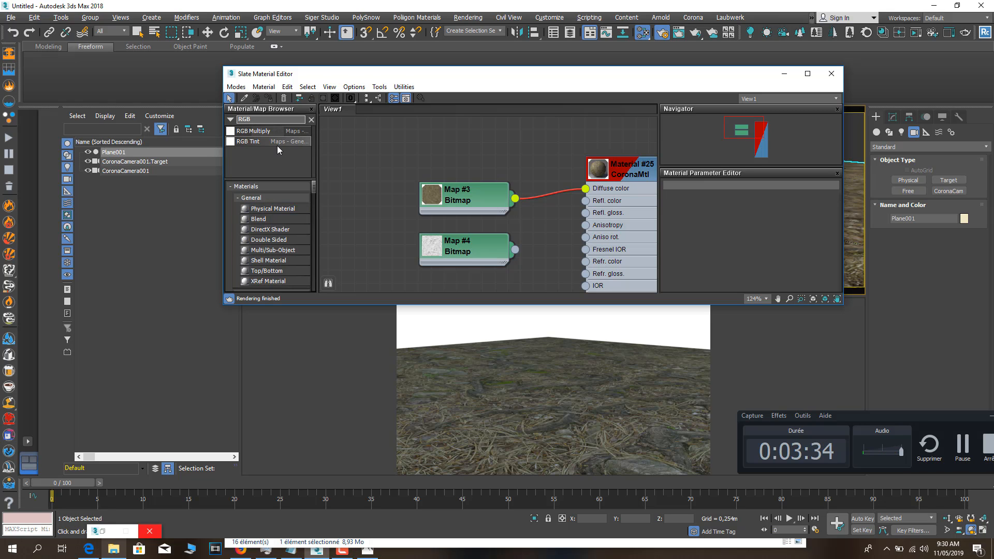
drag(285, 135, 517, 155)
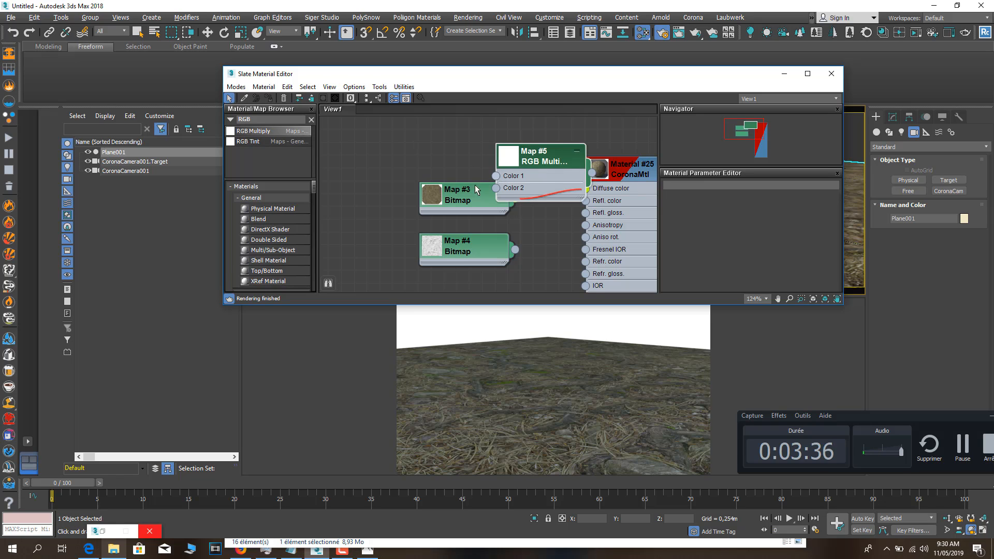
Disconnect the color bitmap from Diffuse color and place the RGB Multiply node between the bitmaps and the material.
drag(475, 184, 410, 172)
drag(584, 189, 485, 168)
drag(527, 159, 514, 189)
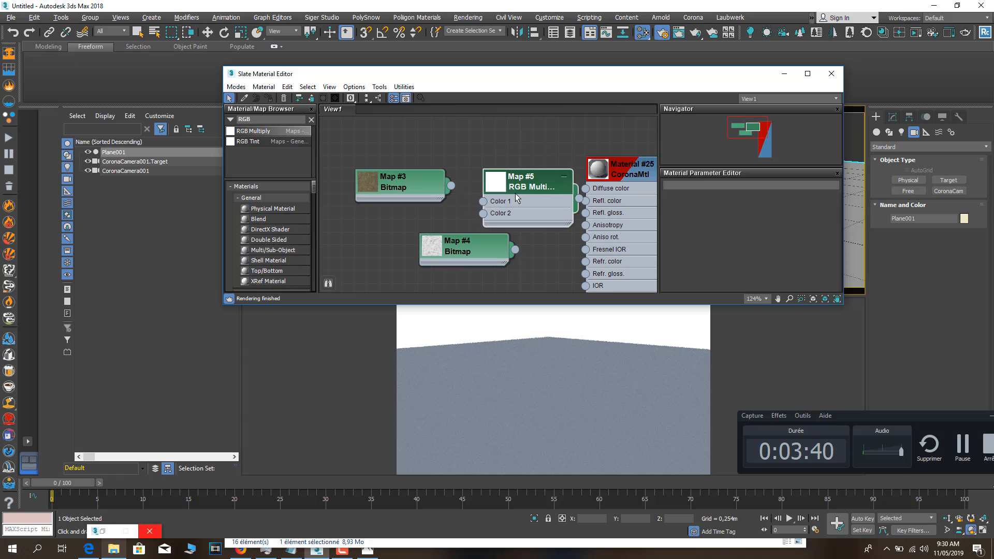
Wire the color bitmap to Color 1 and the AO bitmap to Color 2 of RGB Multiply, and RGB Multiply to Diffuse color.
drag(450, 256, 387, 246)
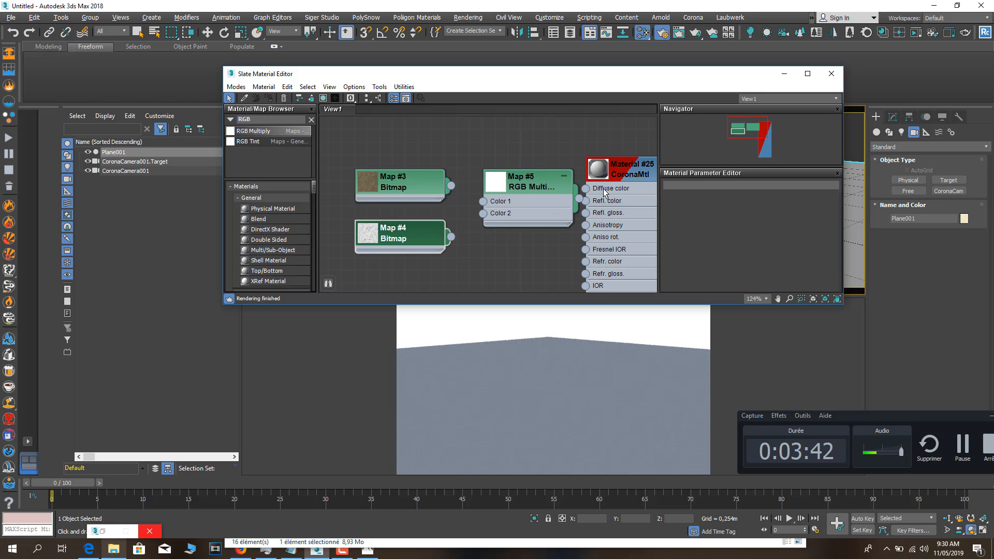
click(501, 202)
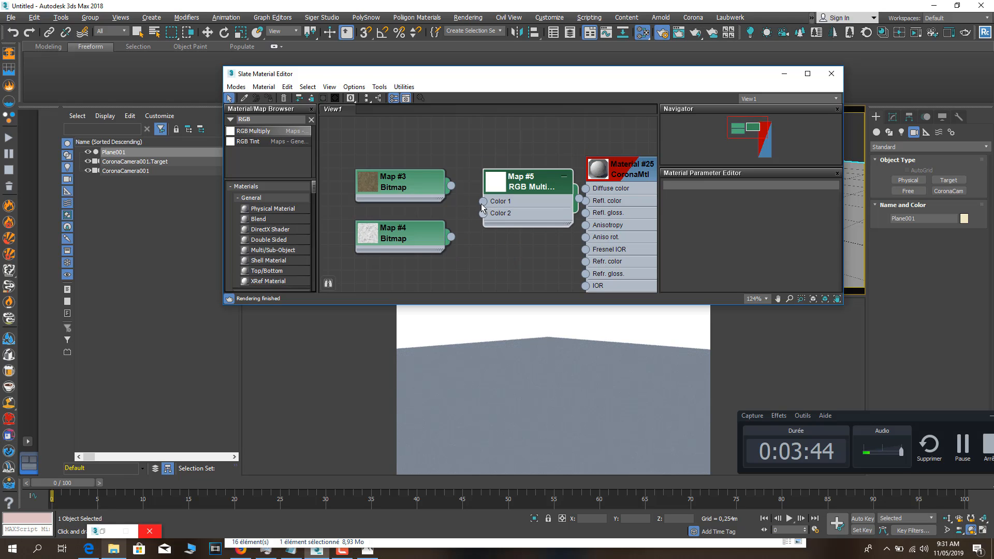
drag(470, 197, 498, 187)
drag(566, 199, 586, 189)
drag(450, 236, 476, 221)
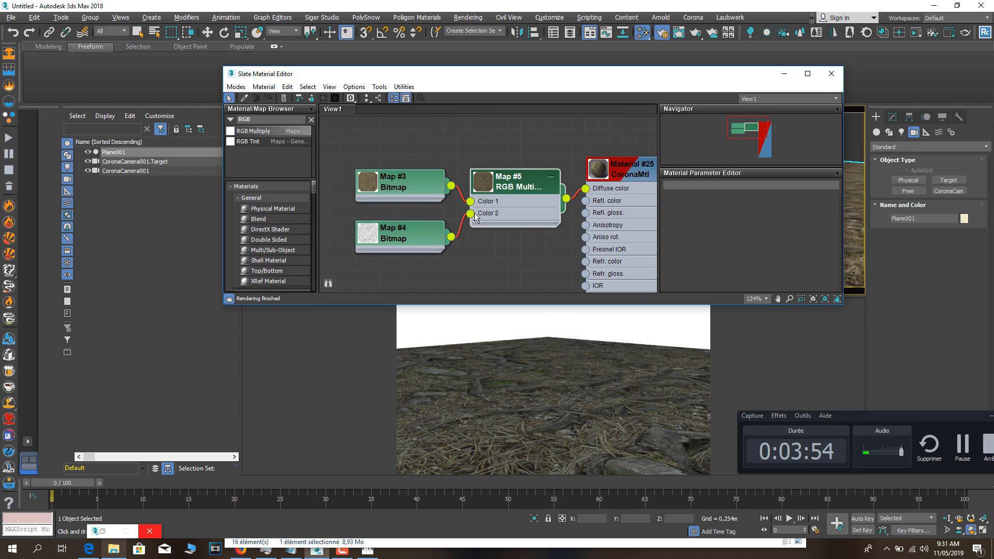
drag(470, 213, 454, 215)
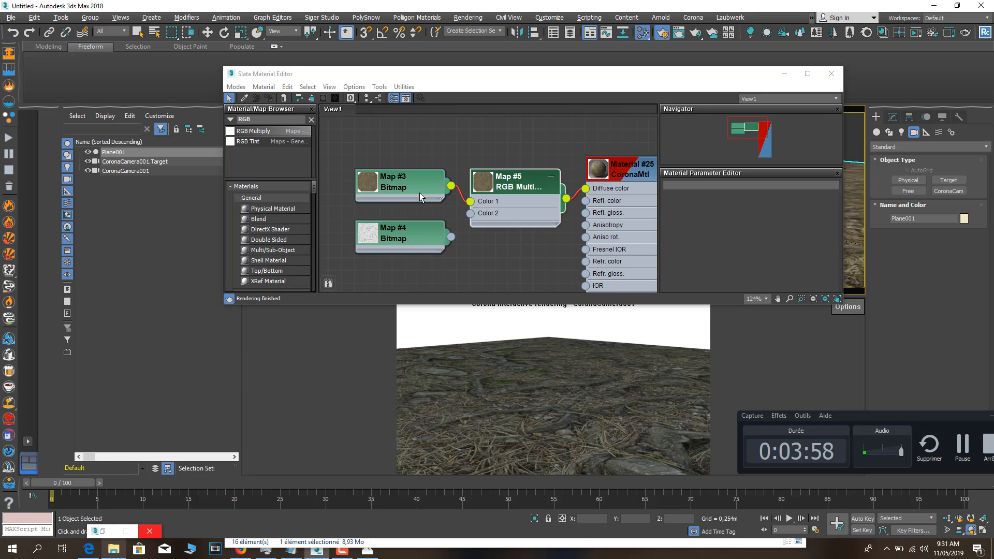
drag(451, 236, 469, 215)
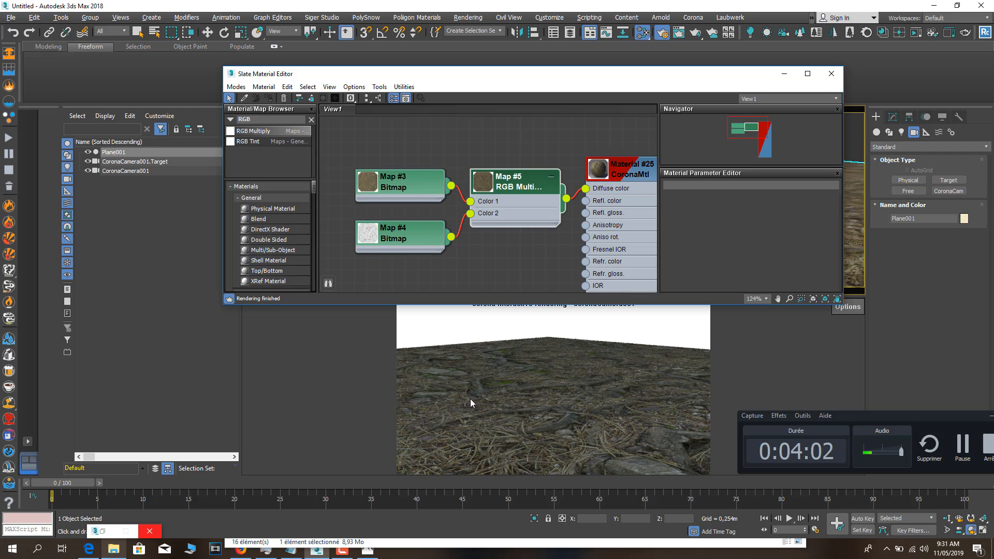
Enlarge the material editor window and spread the two bitmaps, RGB Multiply and CoronaMtl nodes farther apart.
click(539, 102)
drag(544, 84, 466, 89)
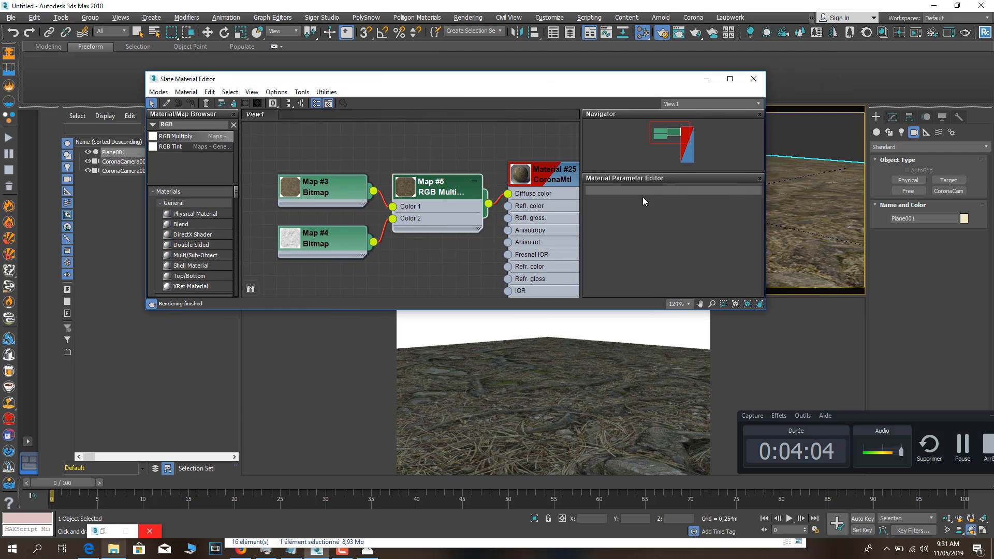
drag(764, 311, 861, 383)
mouse_move(429, 193)
mouse_down()
mouse_move(430, 220)
mouse_move(429, 206)
mouse_up()
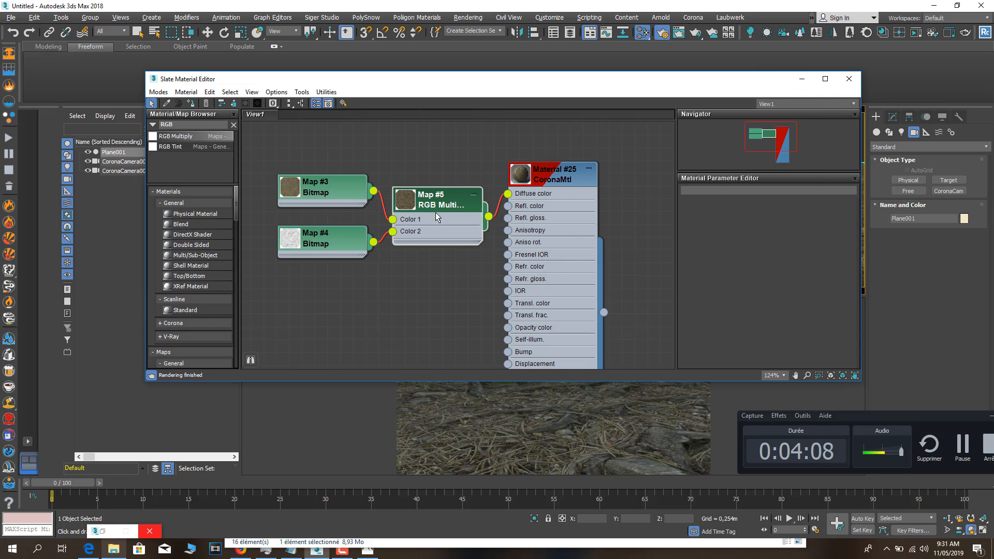
drag(545, 185, 570, 186)
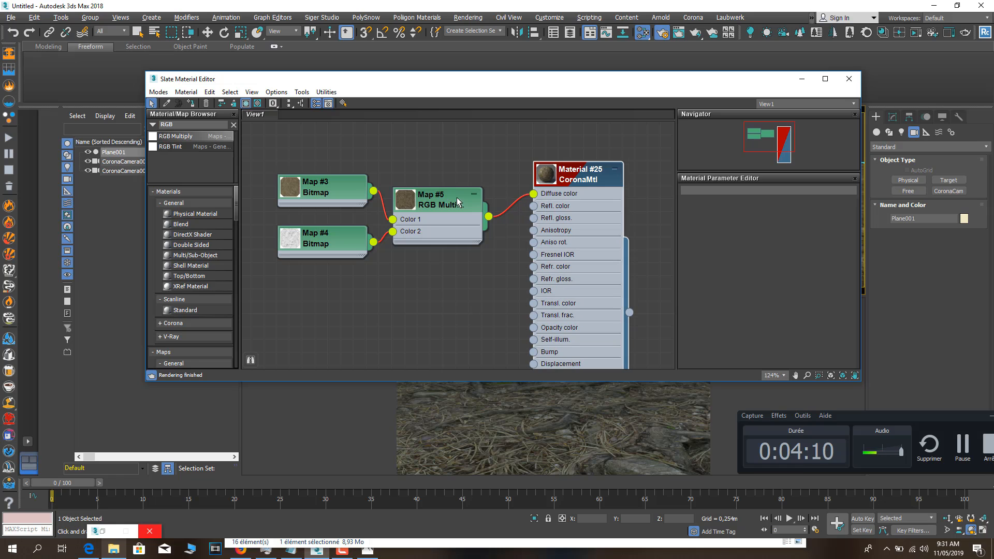
click(423, 206)
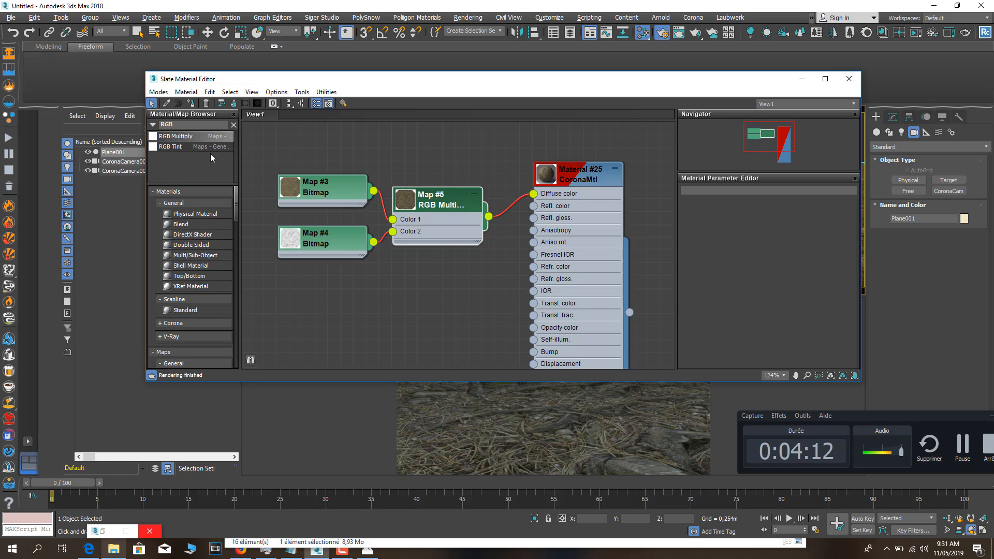
drag(300, 186, 299, 159)
drag(306, 245, 293, 270)
Add Roots-04_NORMAL_4k from the TEX folder as a bitmap below the other maps and enlarge its preview.
click(114, 549)
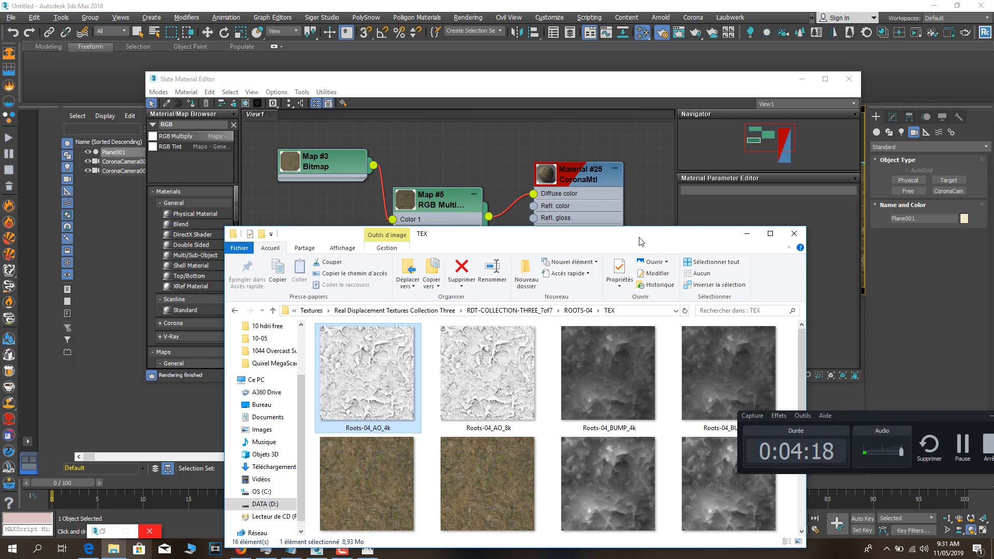
drag(595, 233, 332, 112)
scroll(334, 338, down, 5)
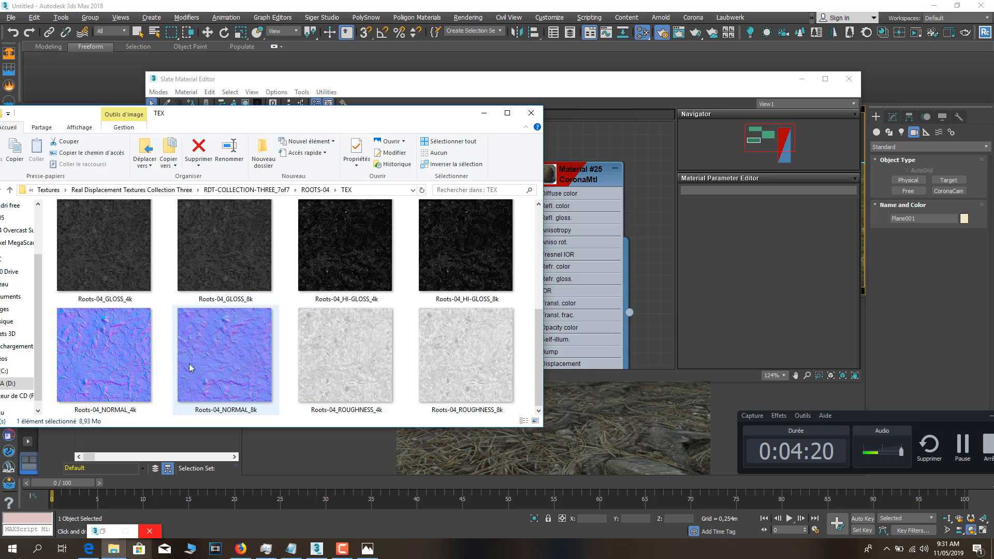
click(97, 385)
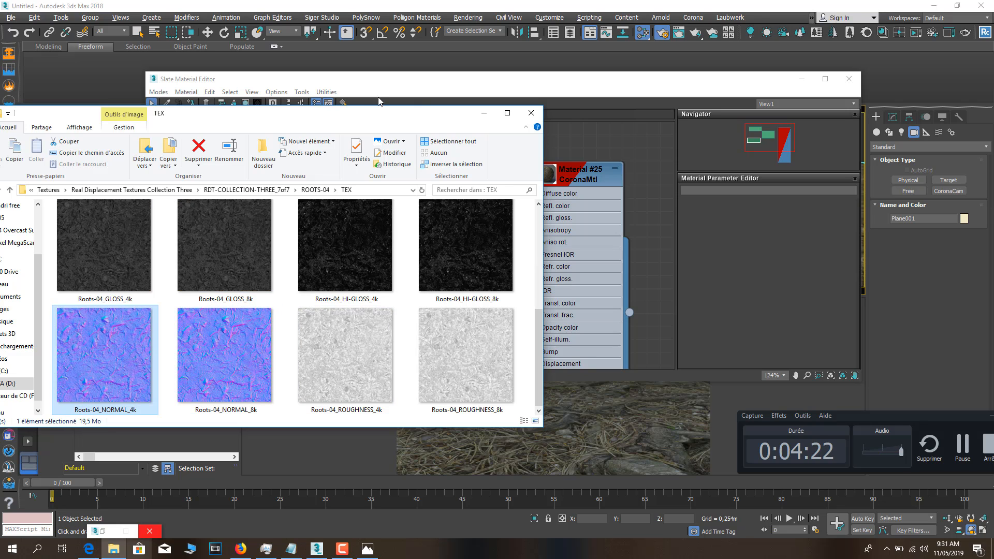
drag(362, 117, 316, 61)
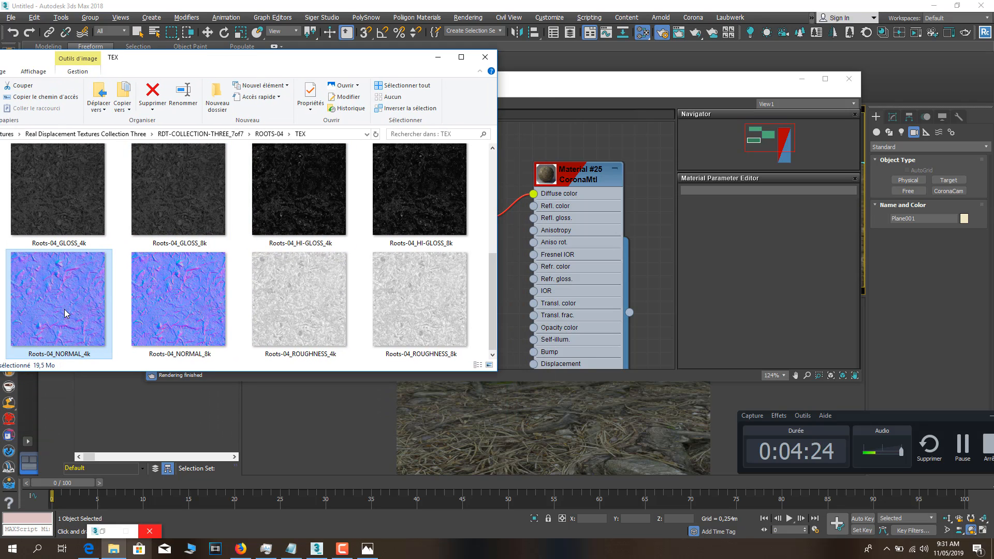
drag(64, 309, 420, 340)
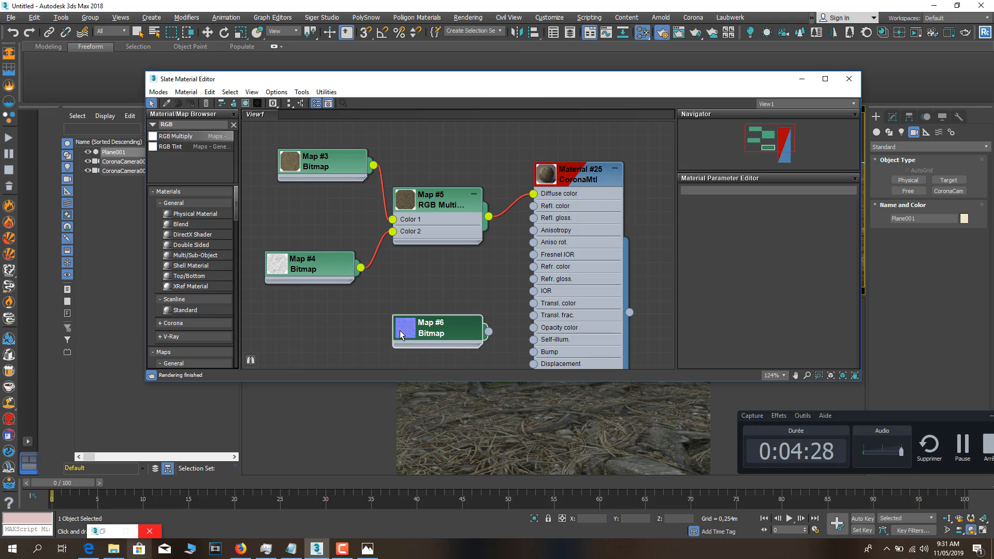
double_click(401, 331)
Add a CoronaNormal map between the normal bitmap and the CoronaMtl material.
middle_drag(432, 300, 499, 184)
drag(511, 218, 421, 231)
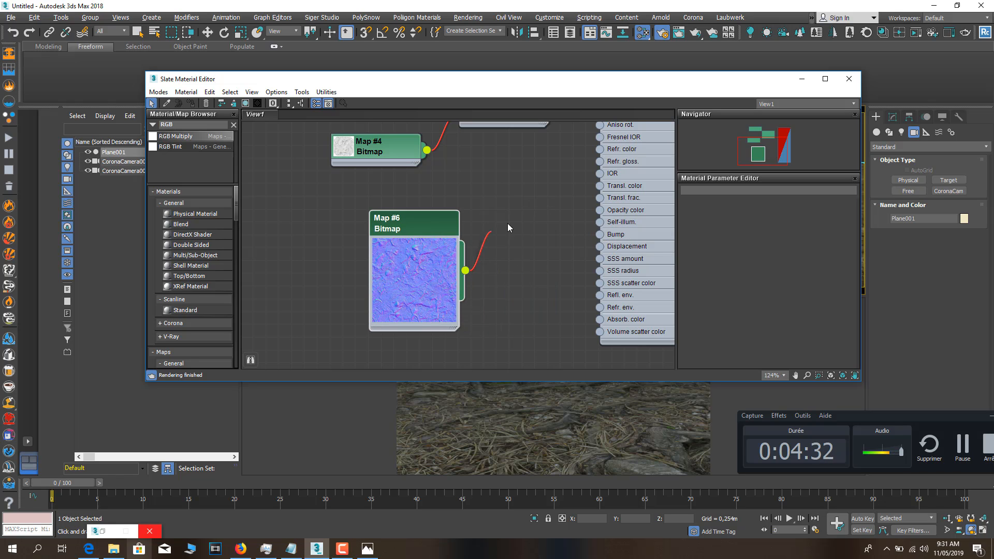
drag(507, 226, 494, 265)
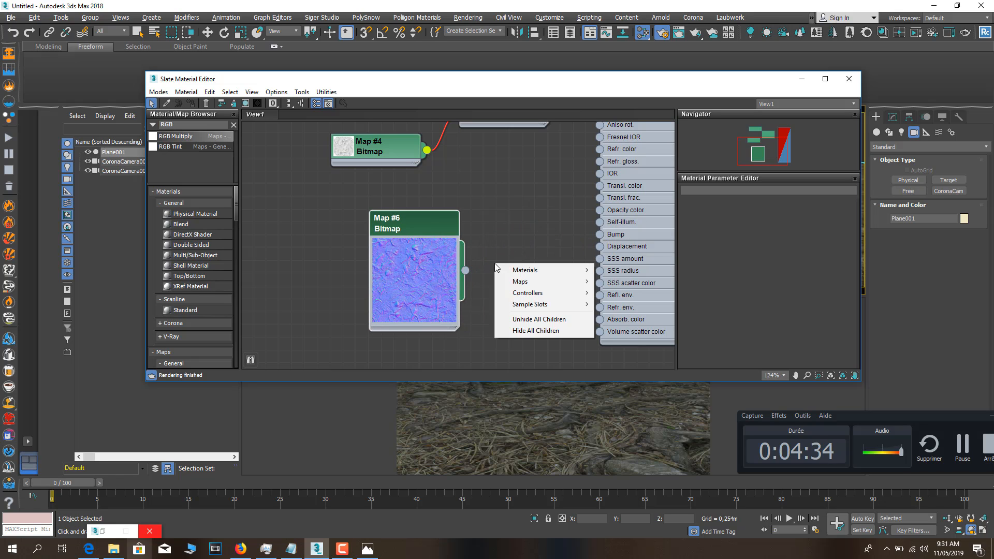
mouse_move(523, 282)
mouse_move(621, 287)
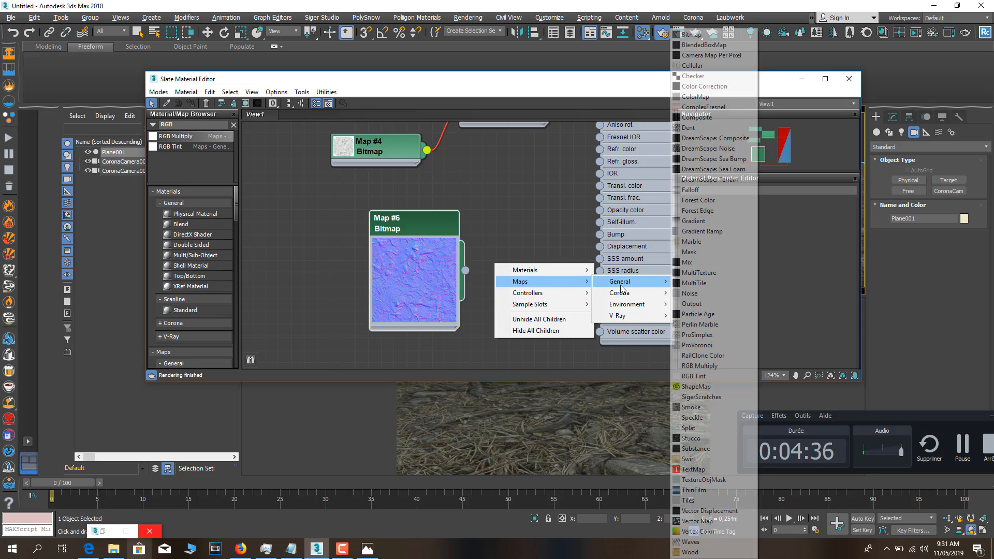
right_click(528, 239)
mouse_move(538, 256)
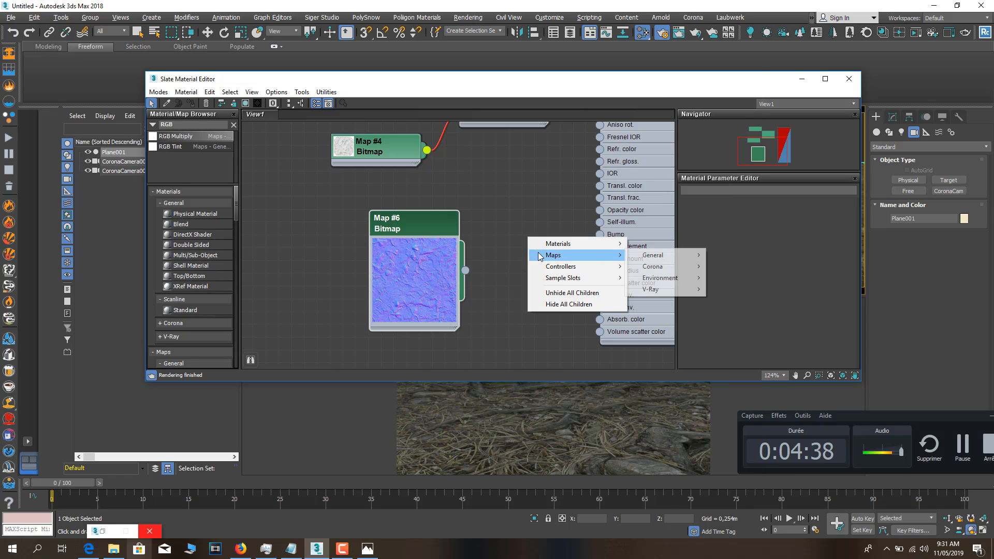
mouse_move(670, 258)
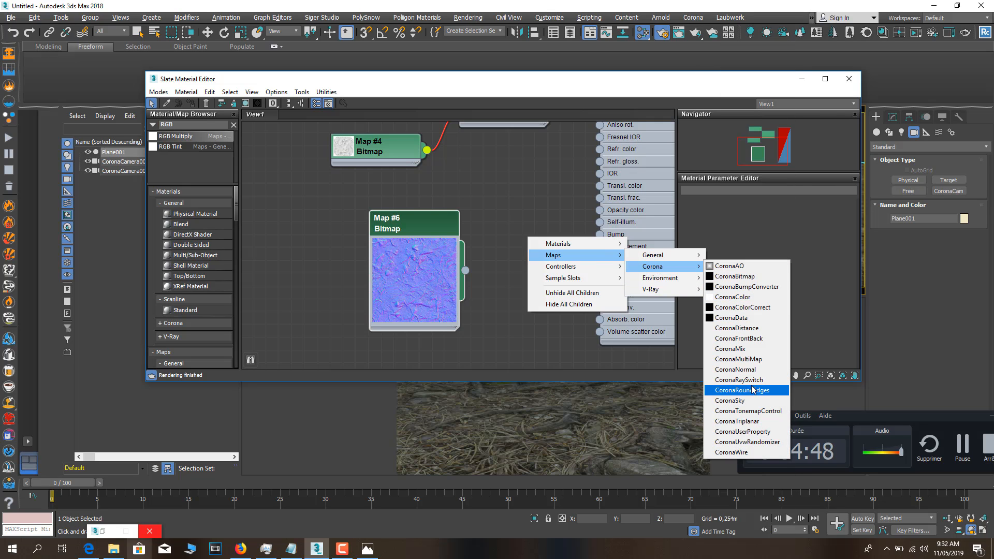
click(735, 369)
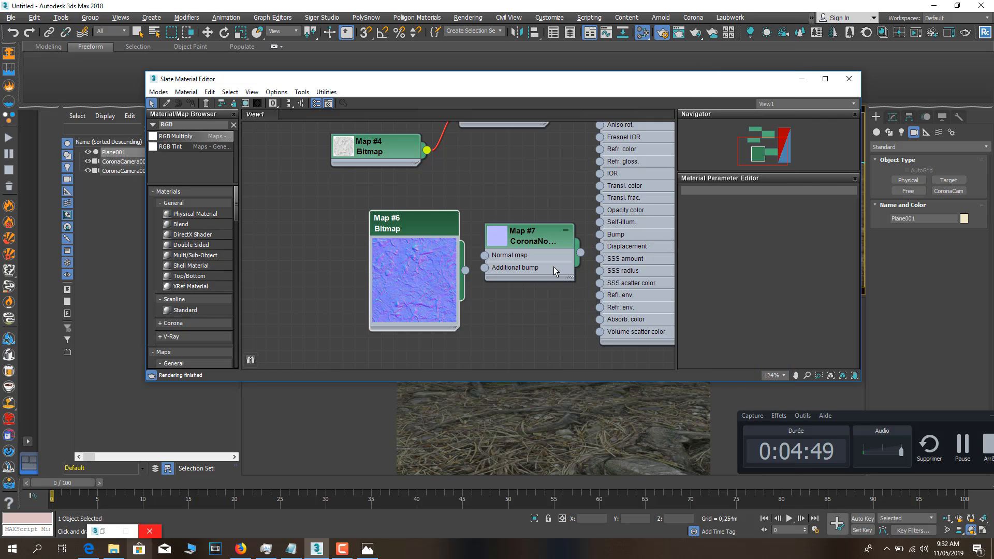
Enlarge the CoronaNormal preview, wire the normal bitmap to its Normal map input, and connect CoronaNormal to the material's Bump.
double_click(495, 235)
drag(501, 256, 492, 195)
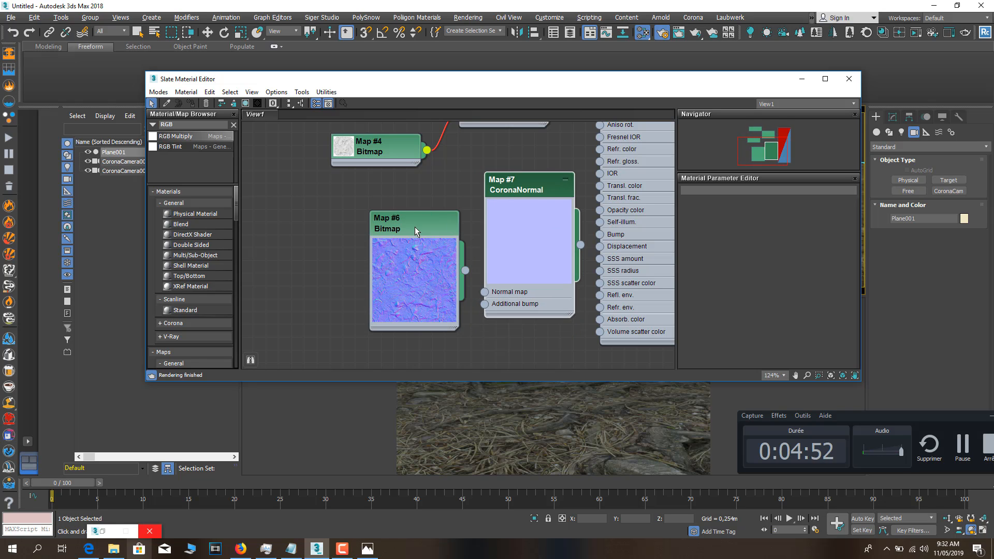
drag(415, 227, 389, 240)
drag(455, 270, 481, 296)
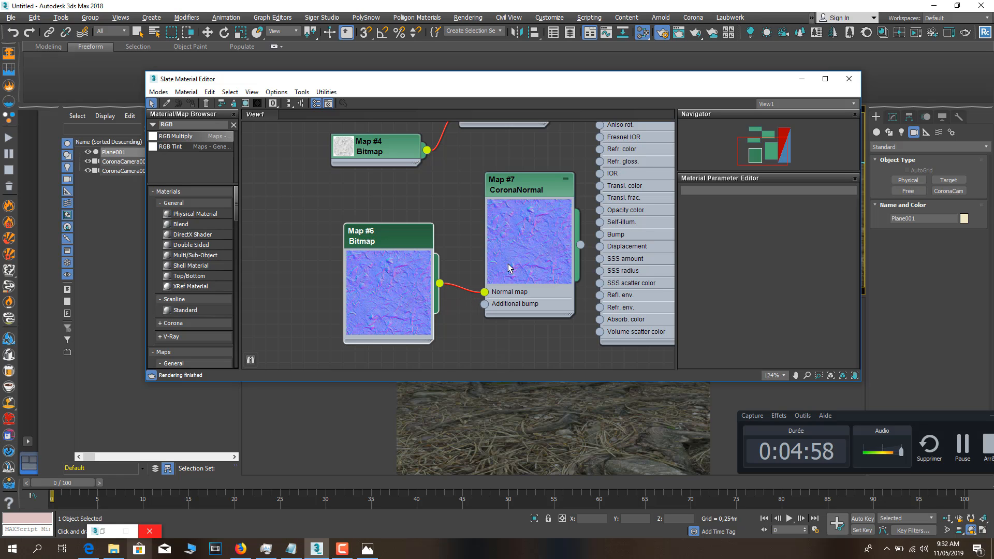
drag(544, 216, 532, 217)
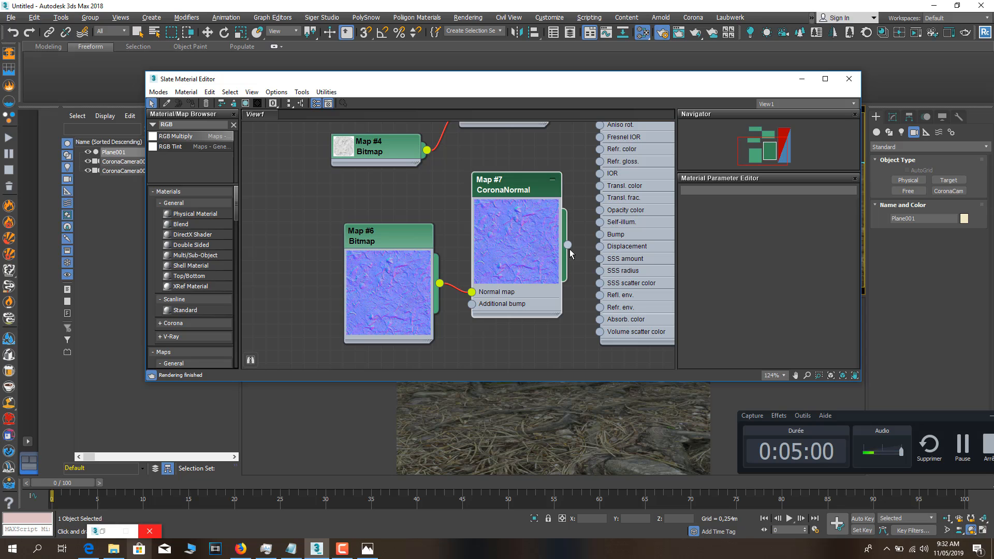
drag(568, 245, 599, 234)
click(363, 104)
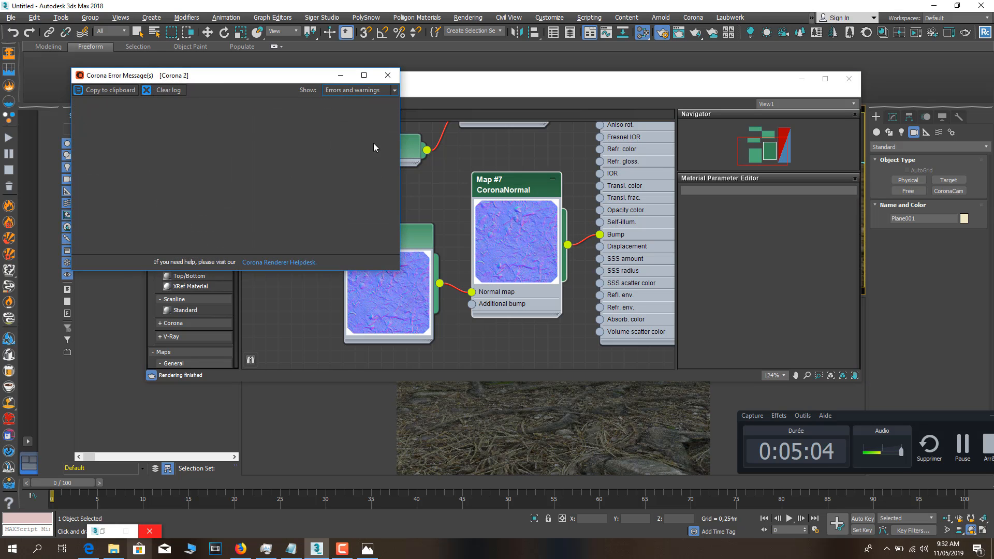
click(387, 76)
Space out the normal bitmap and CoronaNormal nodes and move the material editor aside to uncover the camera view.
drag(402, 240, 351, 254)
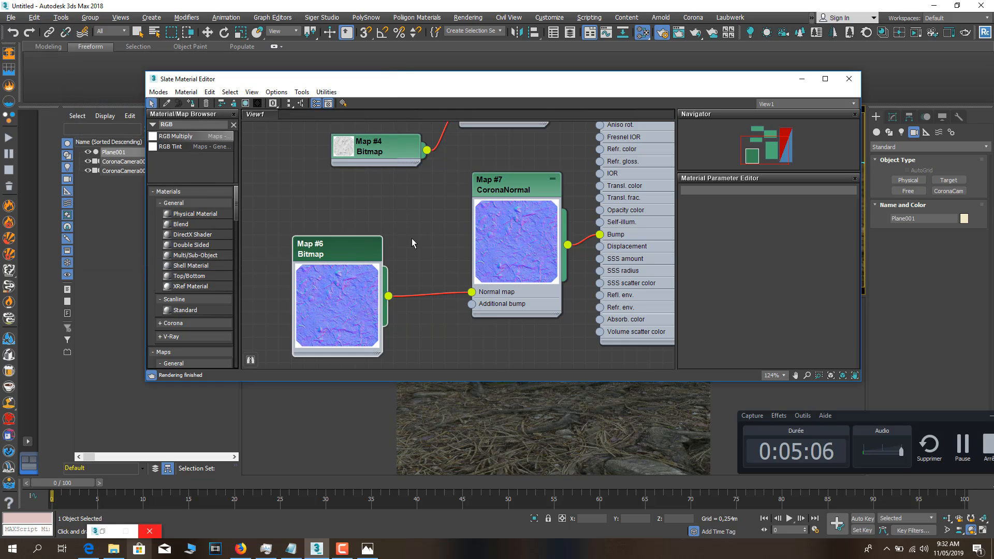
drag(515, 193, 463, 219)
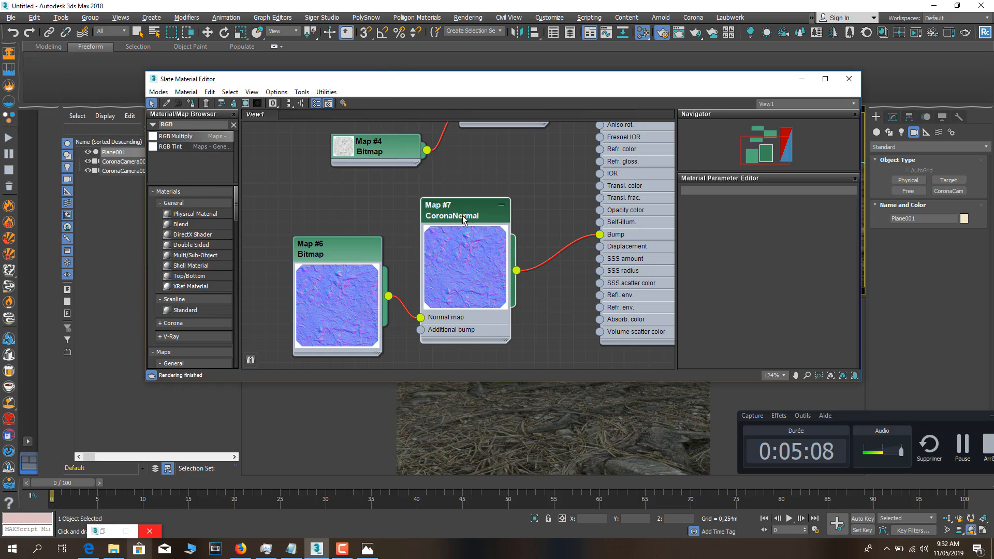
middle_drag(543, 191, 559, 220)
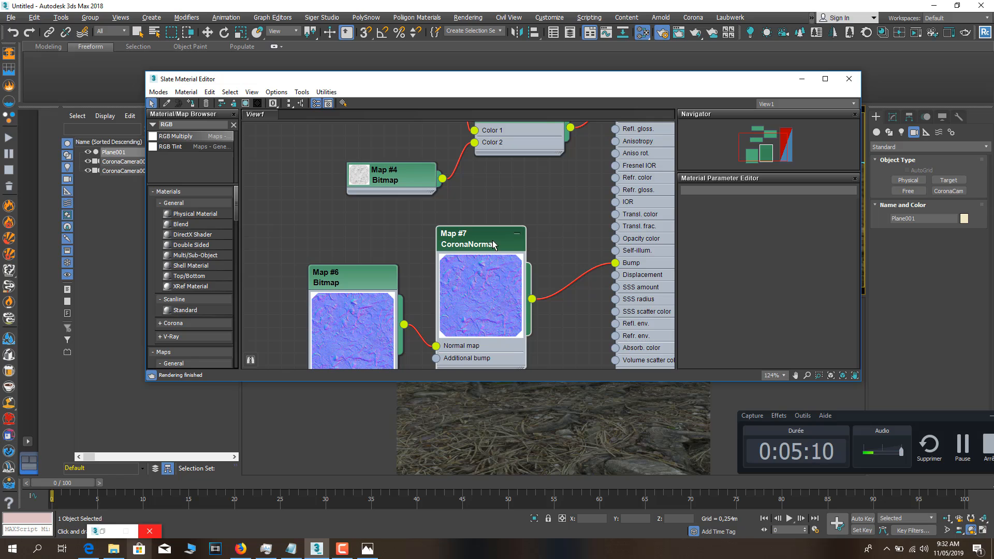
scroll(481, 258, down, 2)
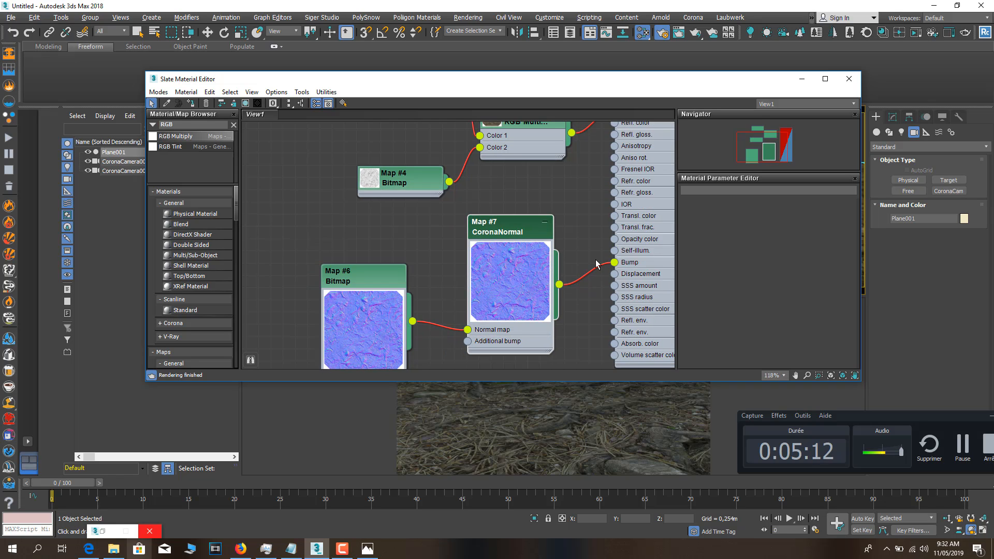
drag(525, 234, 526, 245)
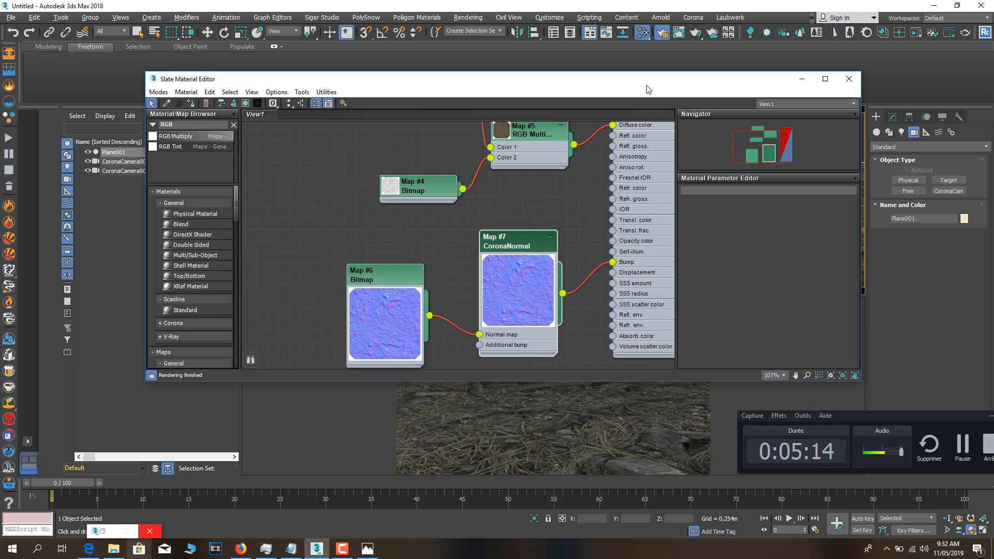
drag(647, 89, 508, 119)
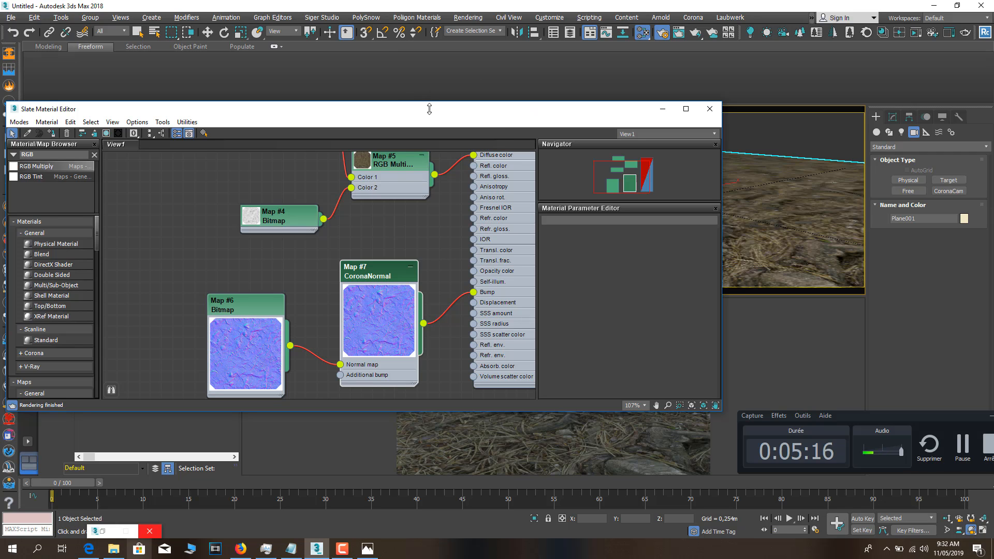
drag(430, 109, 333, 77)
scroll(356, 235, down, 2)
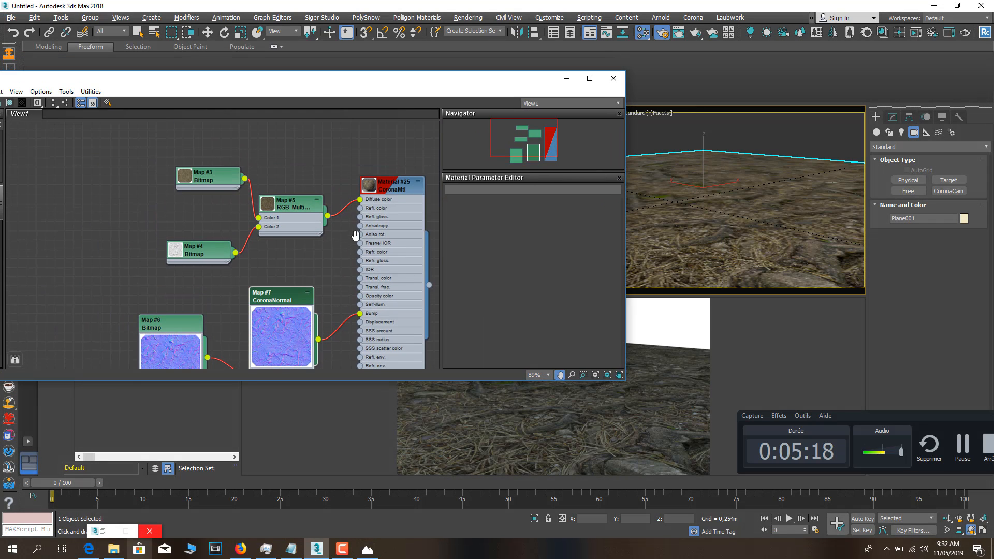
Open the CoronaMtl parameters with an enlarged preview, tidy the normal map nodes, and set the Diffuse level to 0,0.
double_click(369, 186)
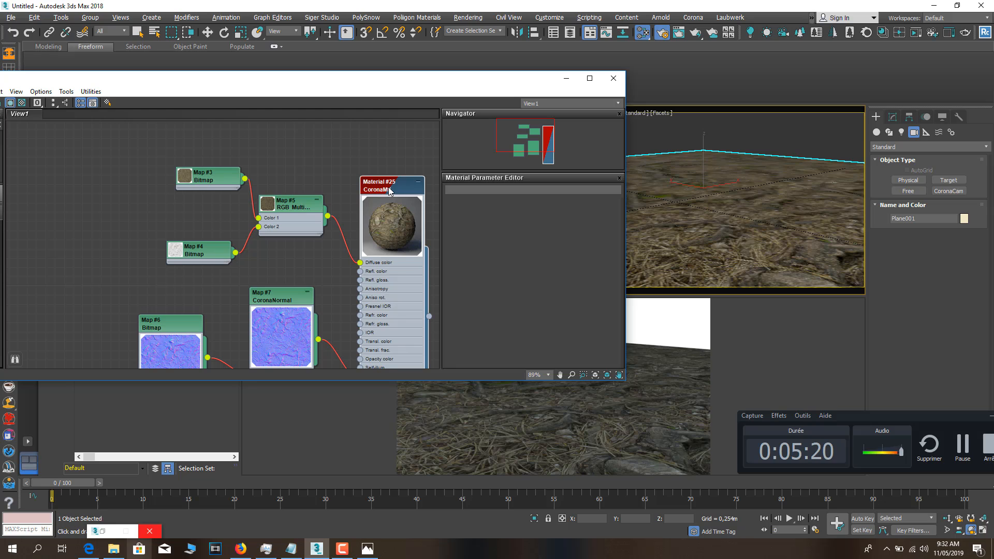
middle_drag(318, 174, 350, 47)
drag(331, 162, 332, 264)
drag(212, 200, 194, 302)
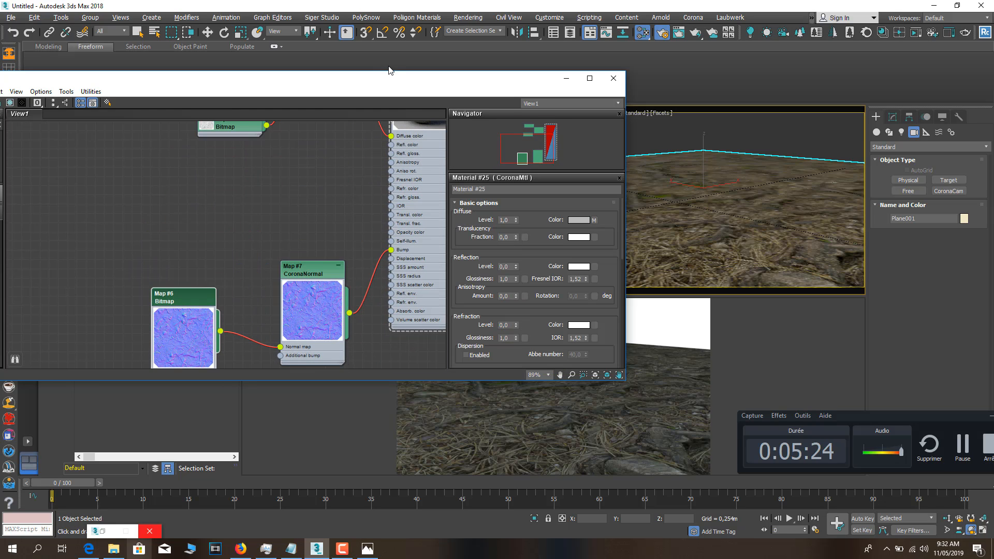
drag(391, 75, 285, 58)
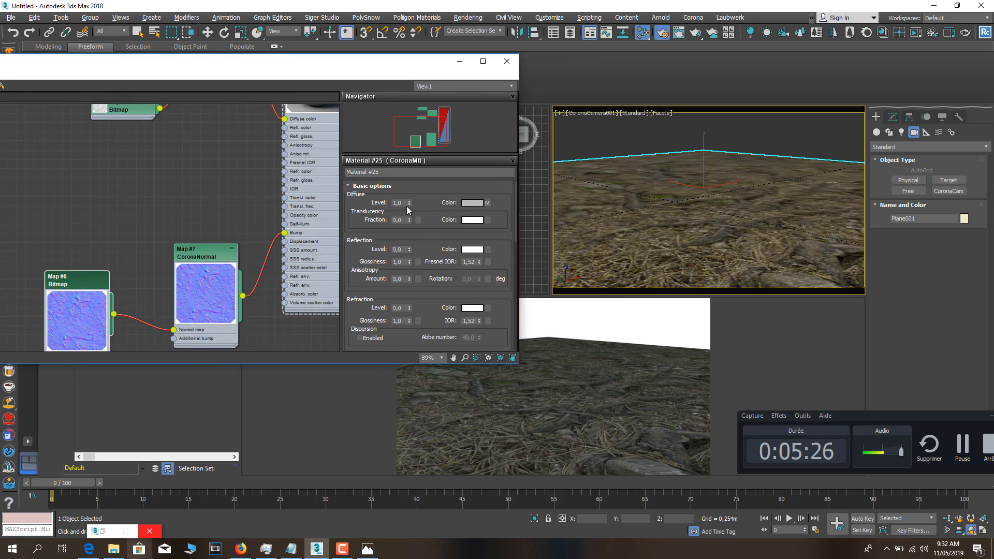
drag(408, 210, 406, 280)
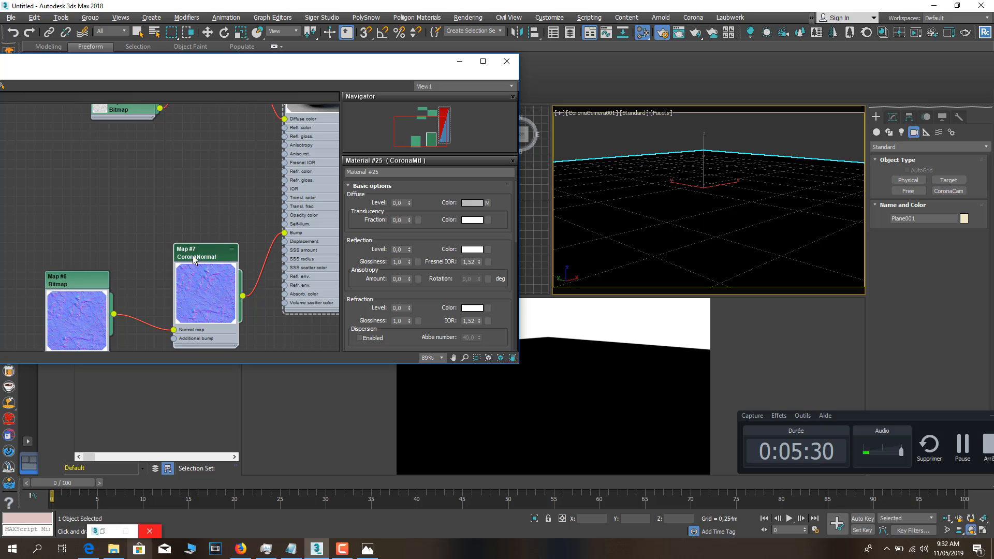
Shift the CoronaNormal node and the material editor, and bring up the ROOTS-04 TEX folder beside the node graph.
drag(204, 262, 185, 253)
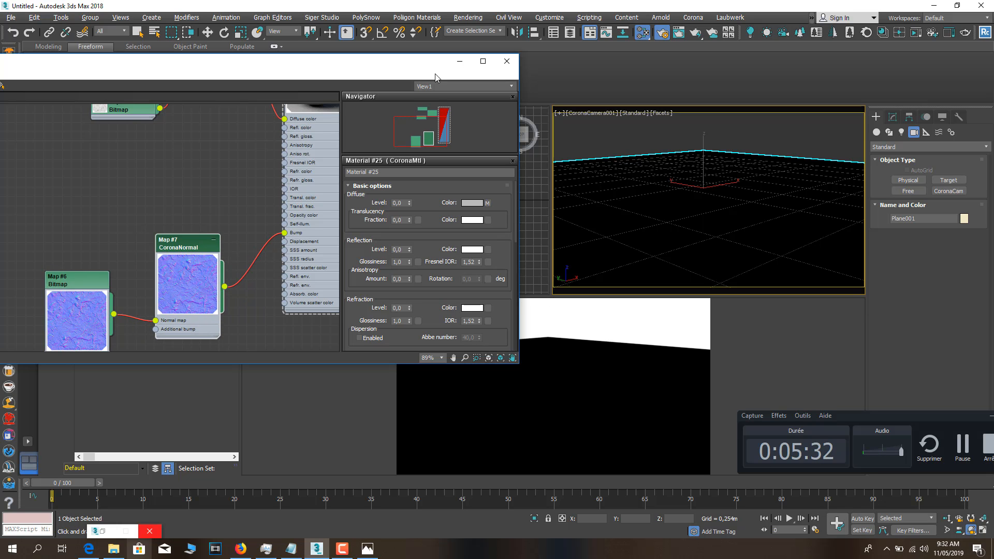
drag(441, 69, 493, 51)
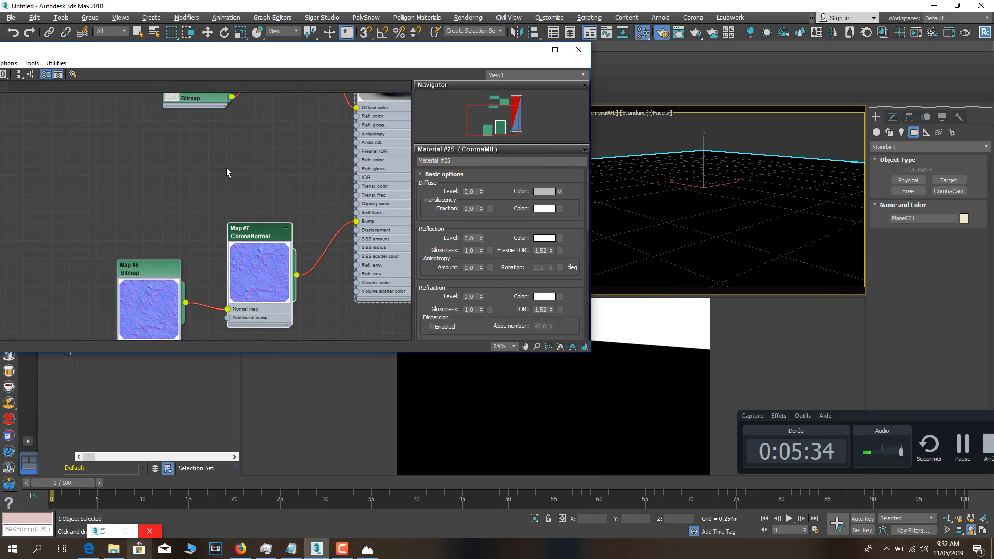
click(114, 549)
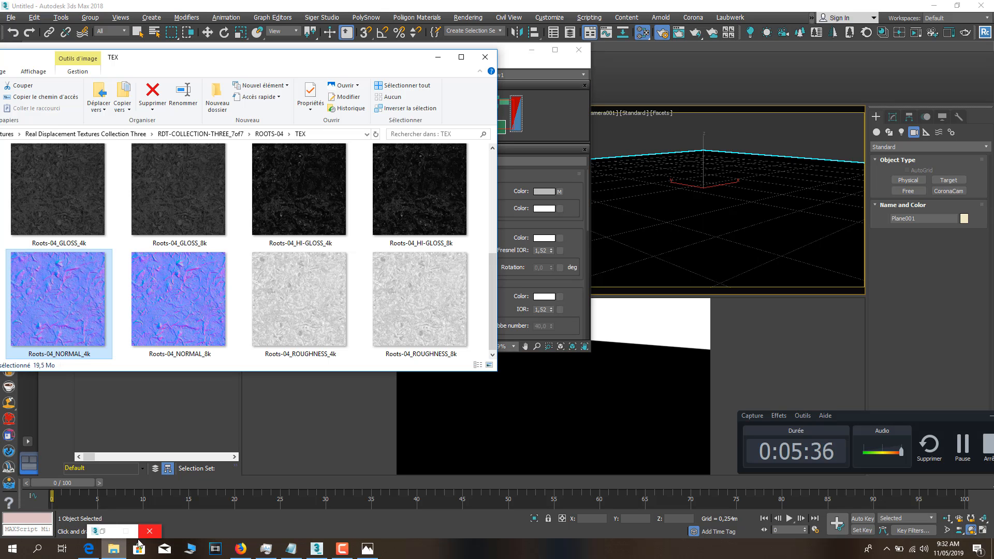
drag(267, 65, 710, 119)
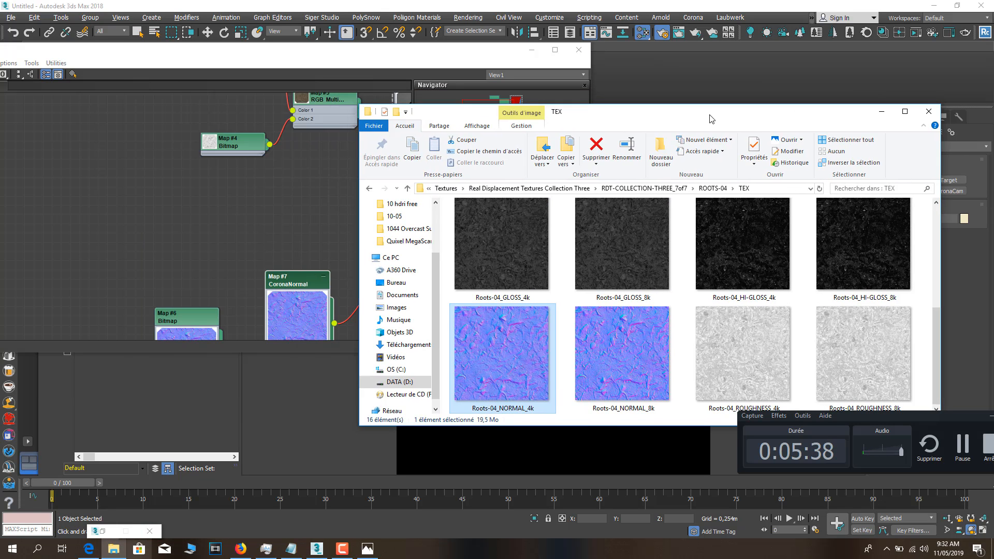
drag(858, 421, 853, 485)
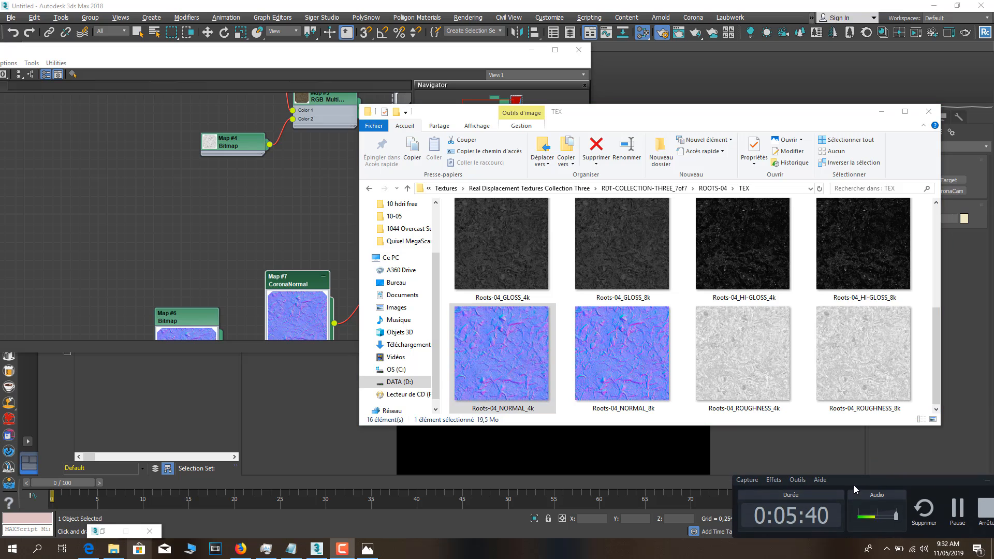
Add the Roots-04_HI-GLOSS_4k texture from the TEX folder to the node graph as a bitmap below the AO bitmap.
click(744, 324)
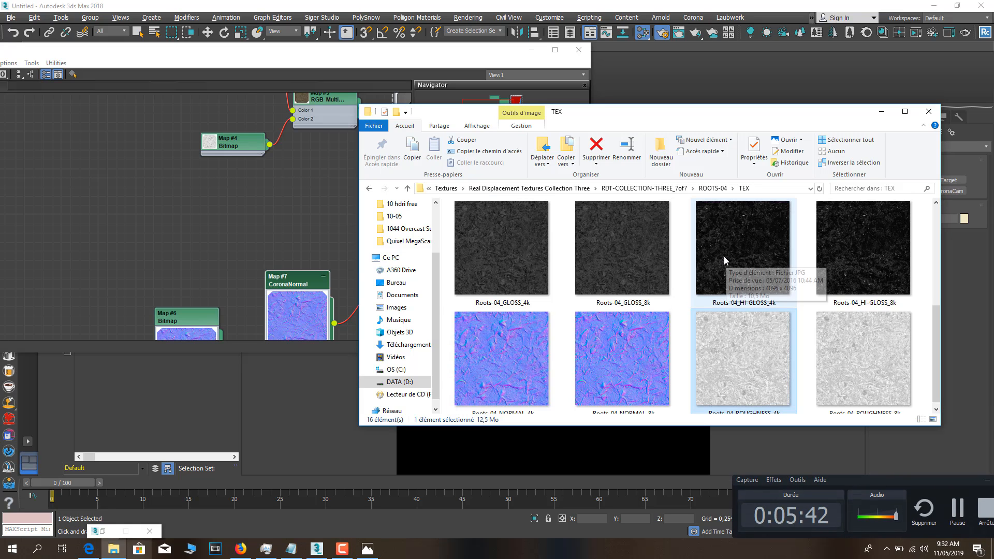
click(724, 282)
click(958, 509)
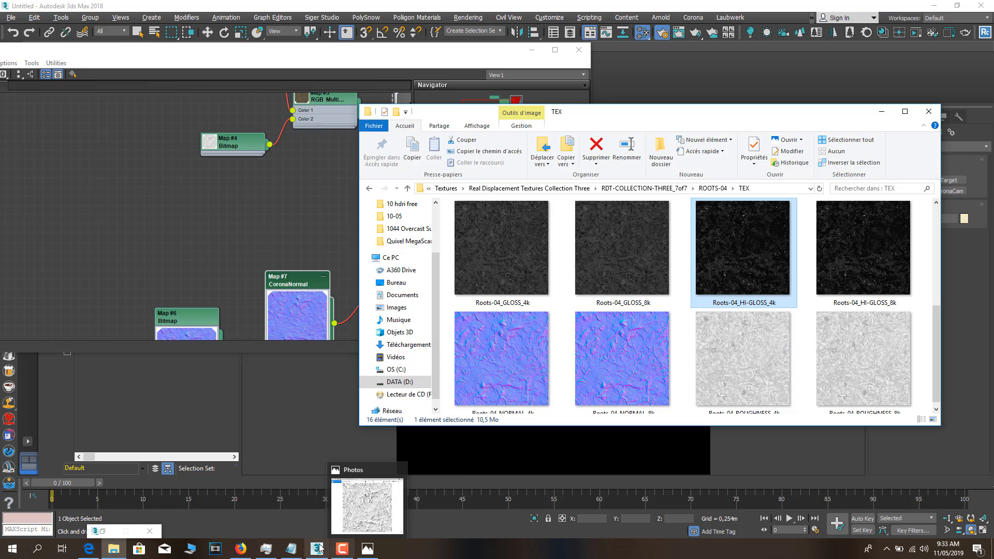
click(342, 549)
click(759, 288)
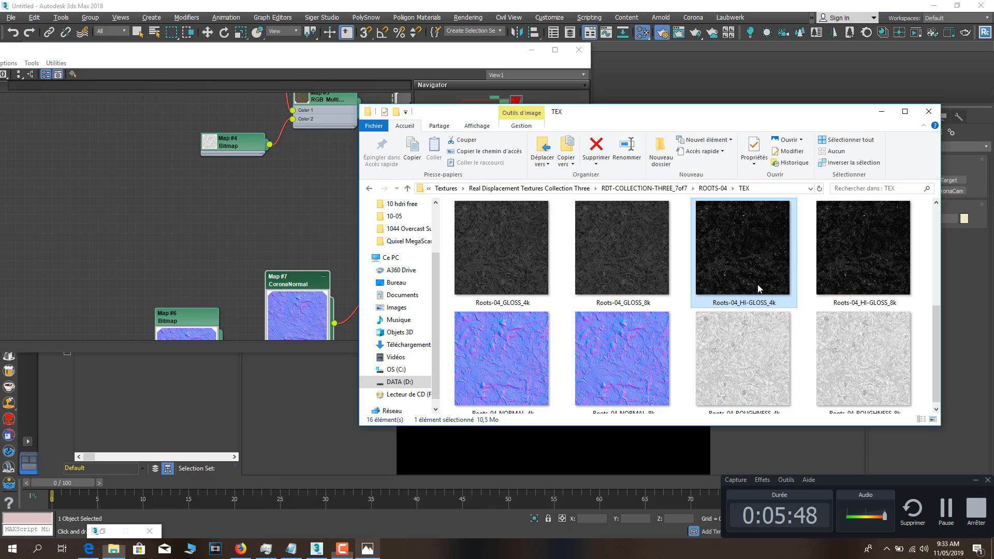
drag(745, 275, 217, 262)
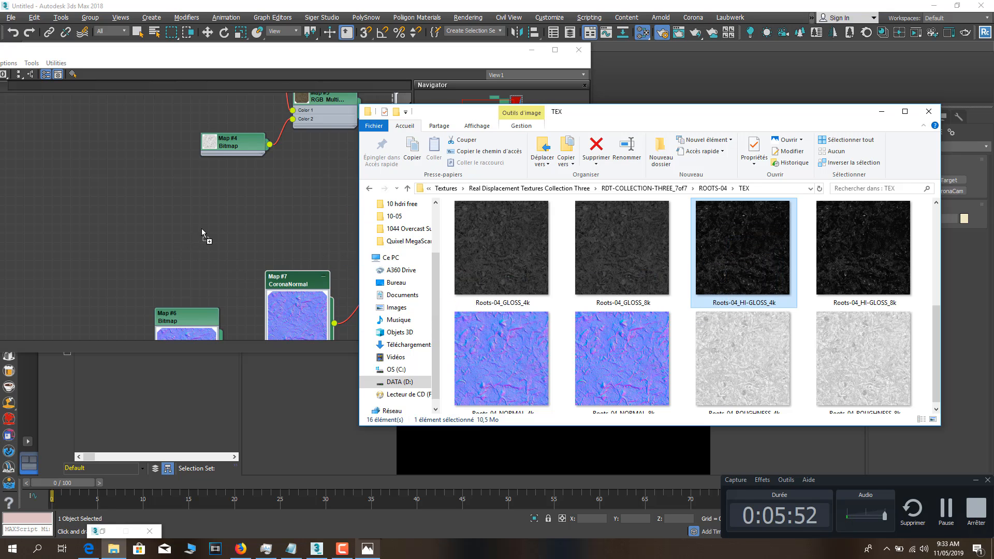
drag(213, 228, 212, 228)
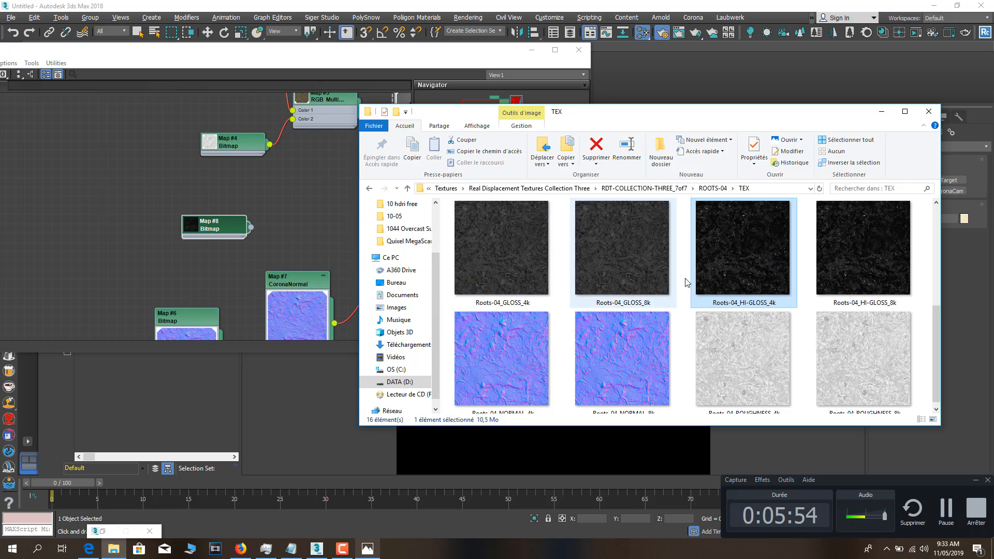
Enlarge the HI-GLOSS bitmap's preview, connect it to the CoronaMtl's Refl. gloss. input, and position the node below the AO bitmap.
click(282, 213)
middle_drag(282, 213, 204, 213)
scroll(297, 200, up, 4)
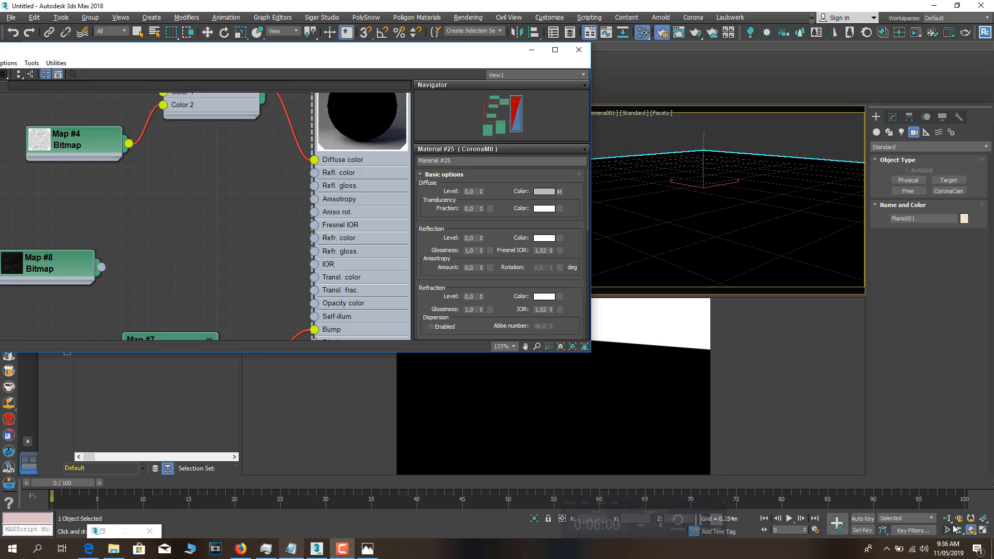
drag(49, 267, 144, 211)
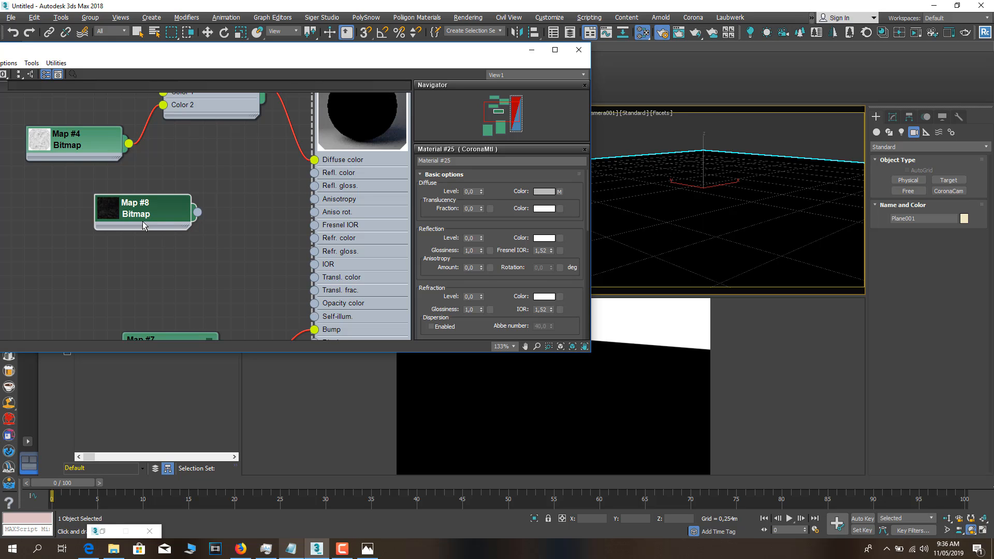
double_click(117, 212)
drag(133, 207, 136, 179)
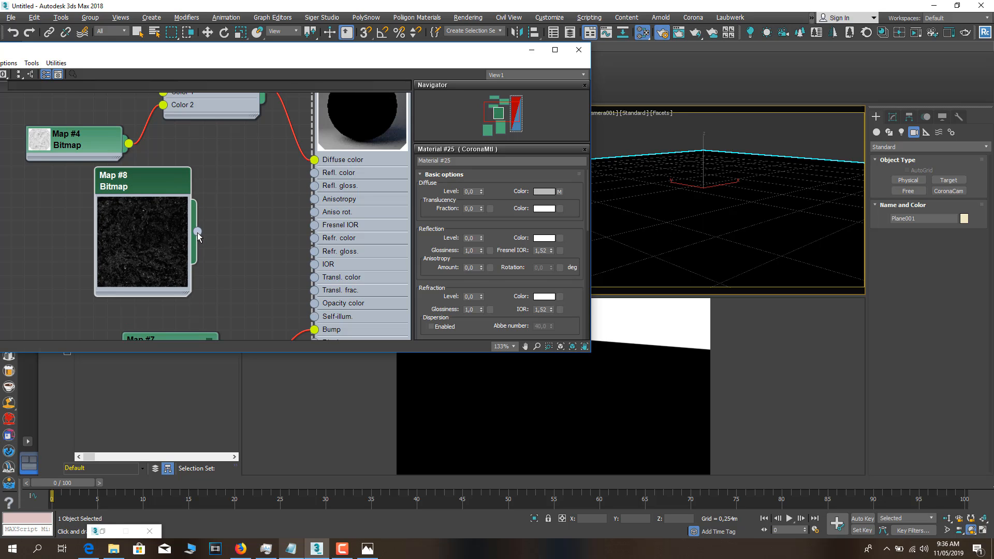
drag(197, 232, 312, 188)
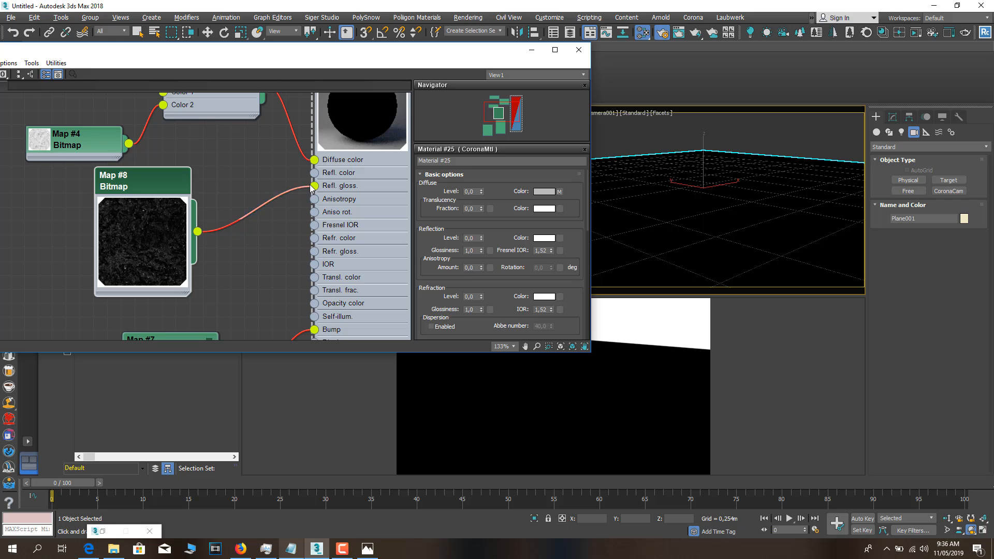
drag(132, 228, 102, 254)
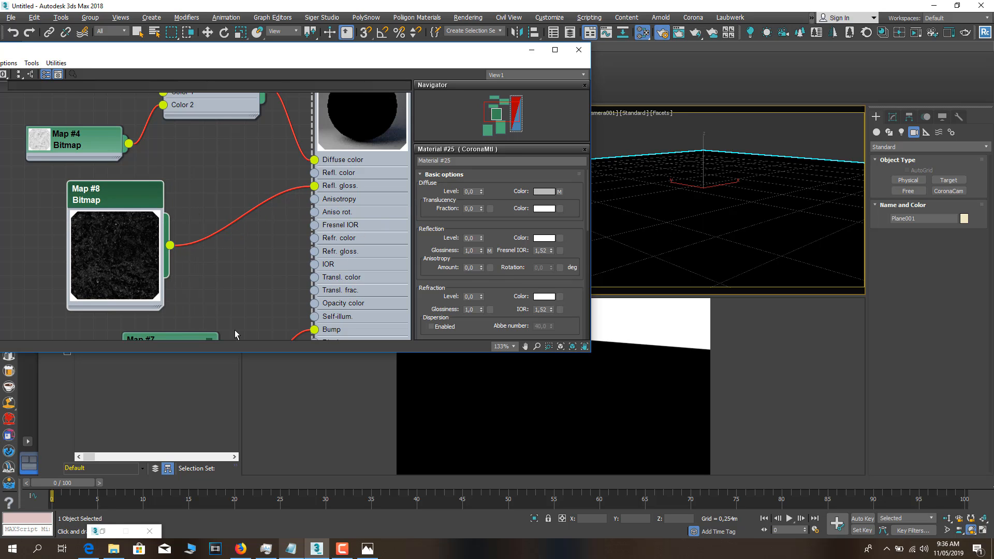
drag(83, 209, 96, 210)
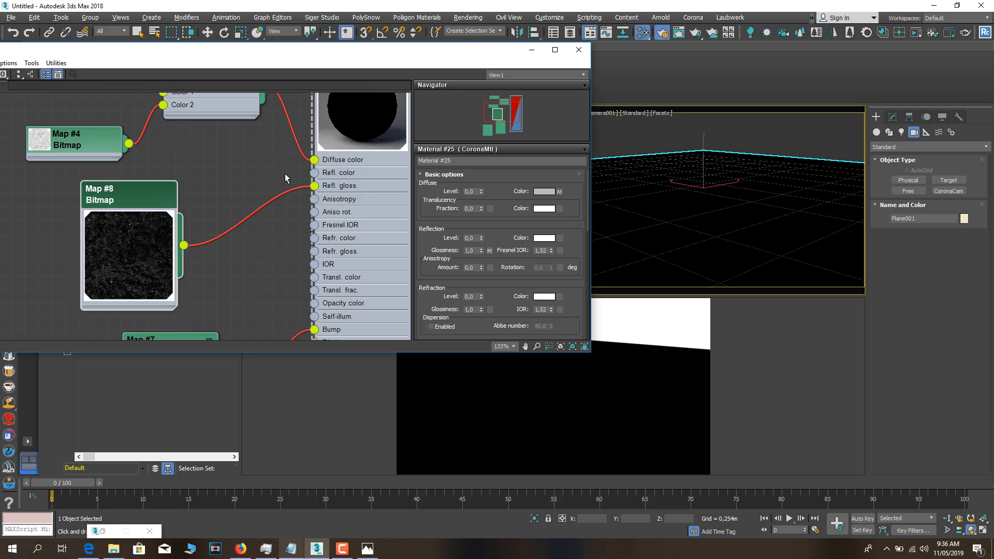
Open the HI-GLOSS bitmap's Output parameters and enable Invert.
scroll(420, 279, down, 3)
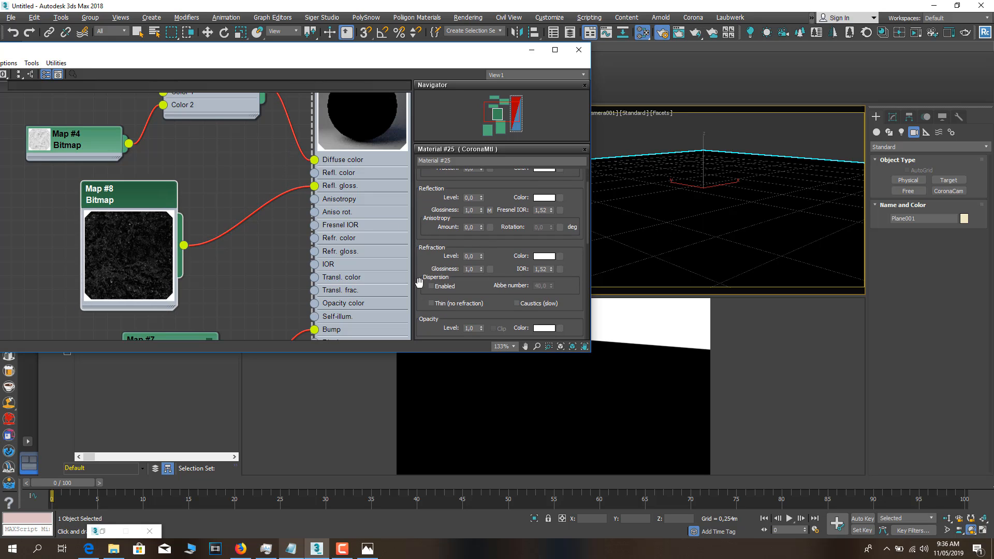
mouse_move(235, 189)
middle_down()
mouse_move(224, 256)
mouse_move(245, 195)
middle_up()
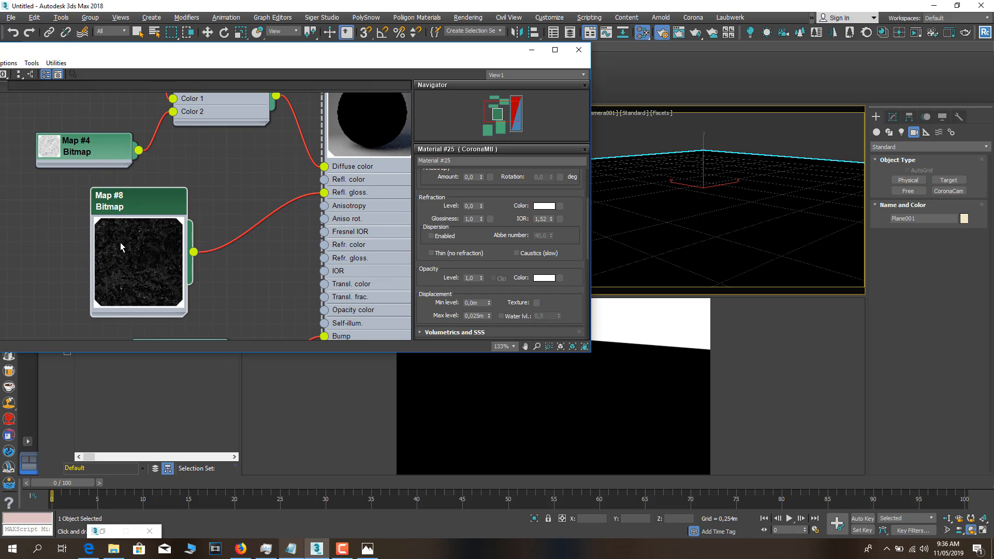
scroll(449, 288, down, 3)
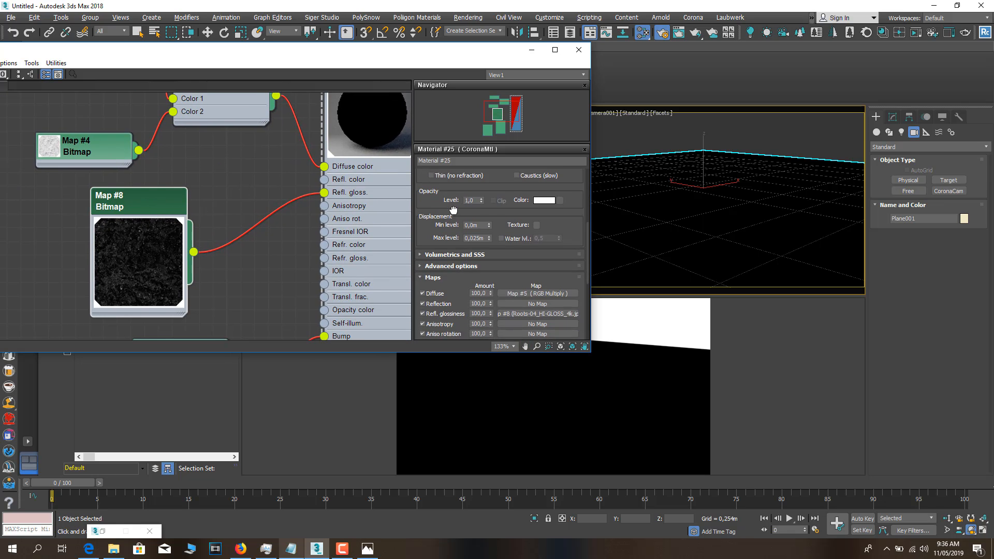
double_click(119, 208)
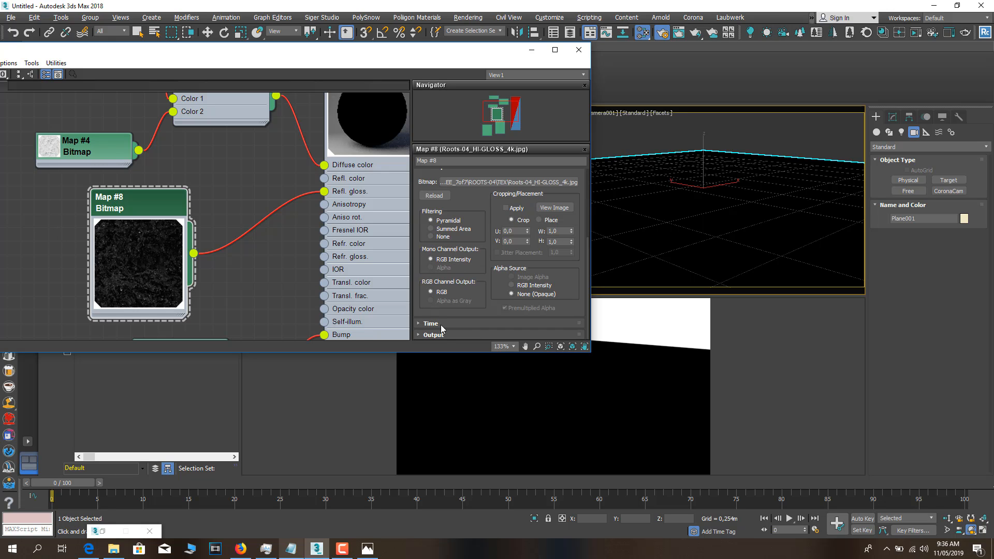
click(423, 335)
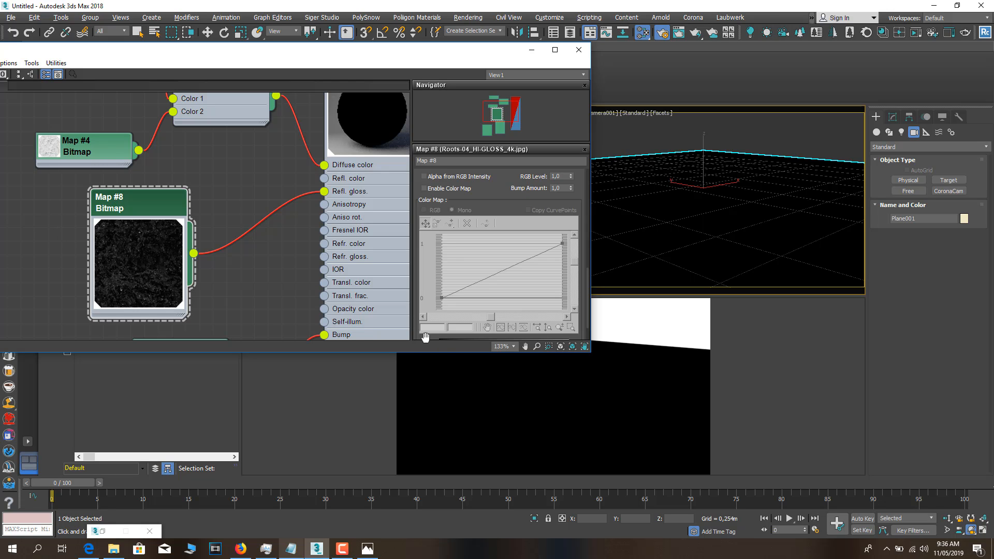
drag(482, 188, 477, 227)
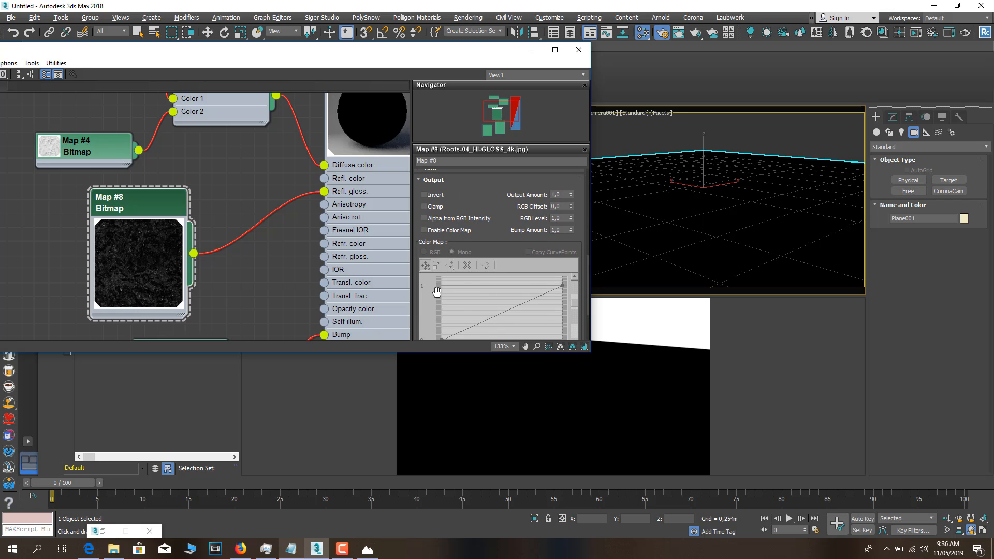
click(435, 195)
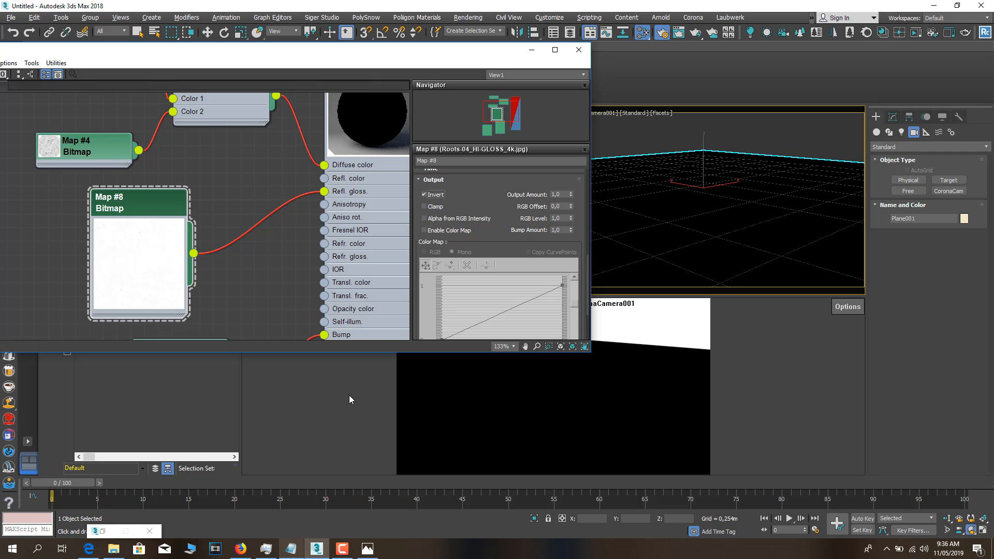
Open the CoronaMtl's basic options and set its Reflection level to 0,18.
middle_drag(357, 142, 353, 256)
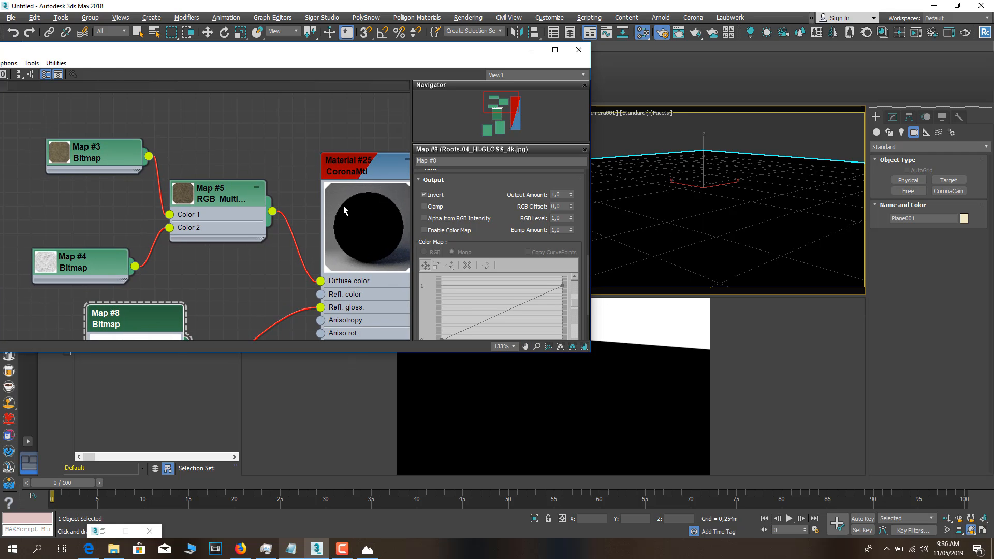
click(345, 173)
click(329, 234)
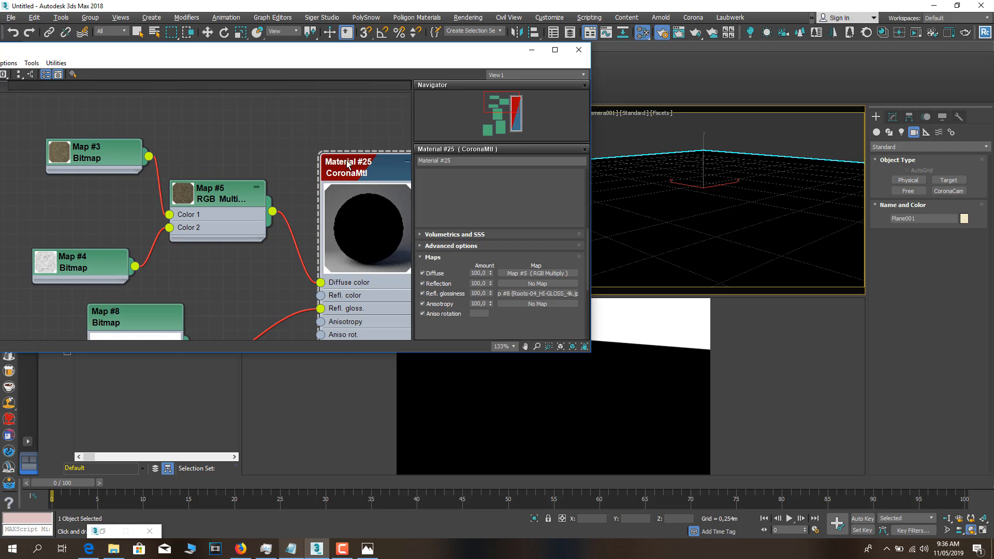
scroll(327, 238, down, 2)
scroll(327, 238, down, 2)
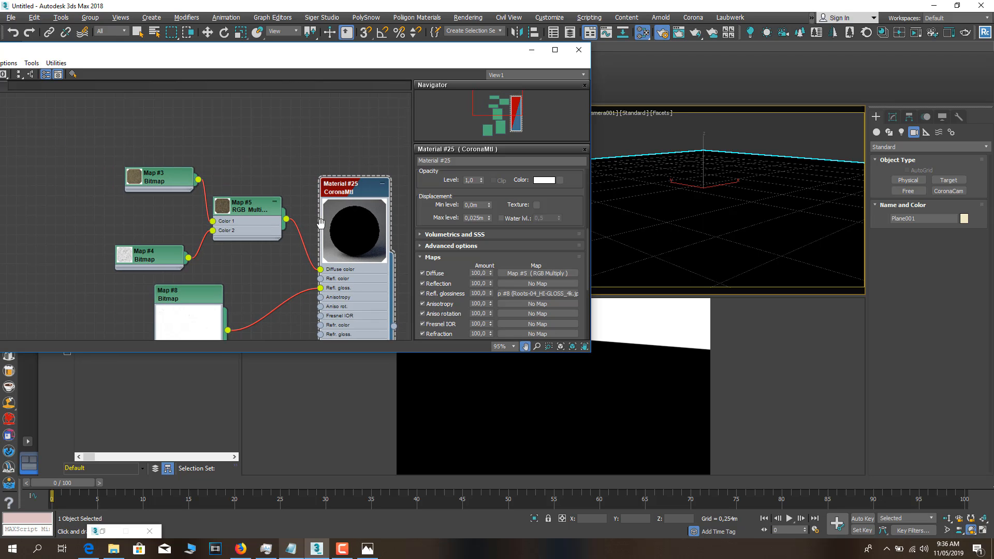
scroll(429, 207, up, 5)
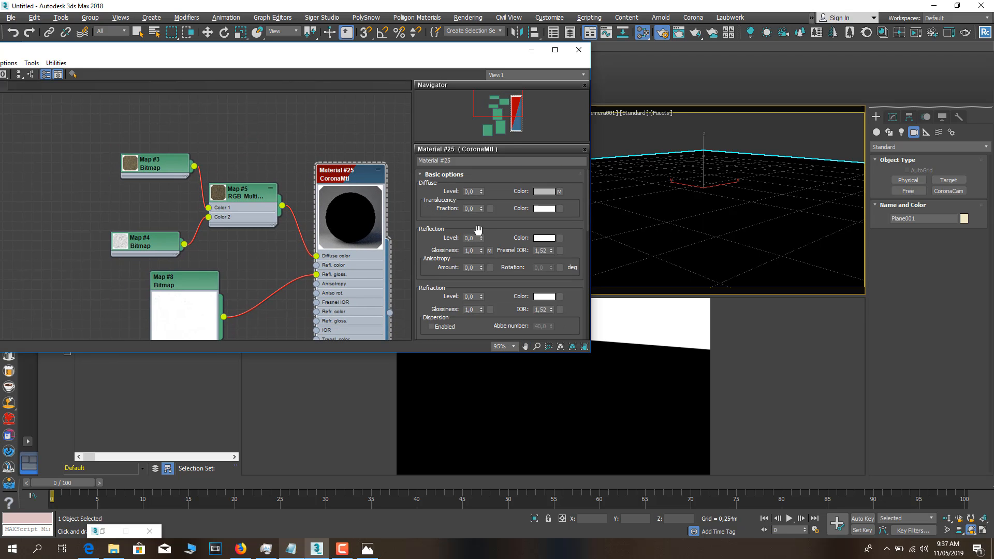
drag(481, 239, 484, 227)
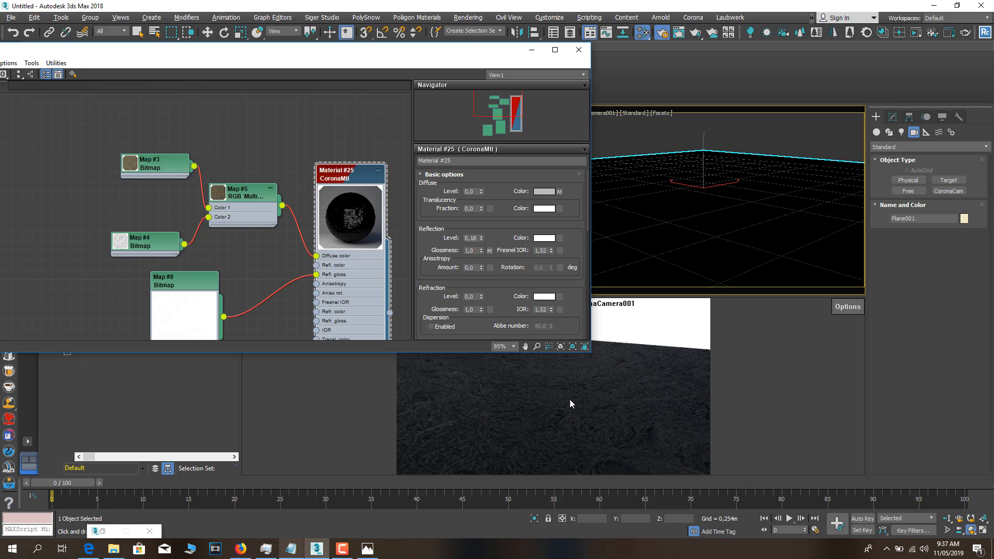
Move the material editor clear of the interactive render, reset the Reflection level to 0,0, and raise it to 0,28.
drag(462, 52, 446, 29)
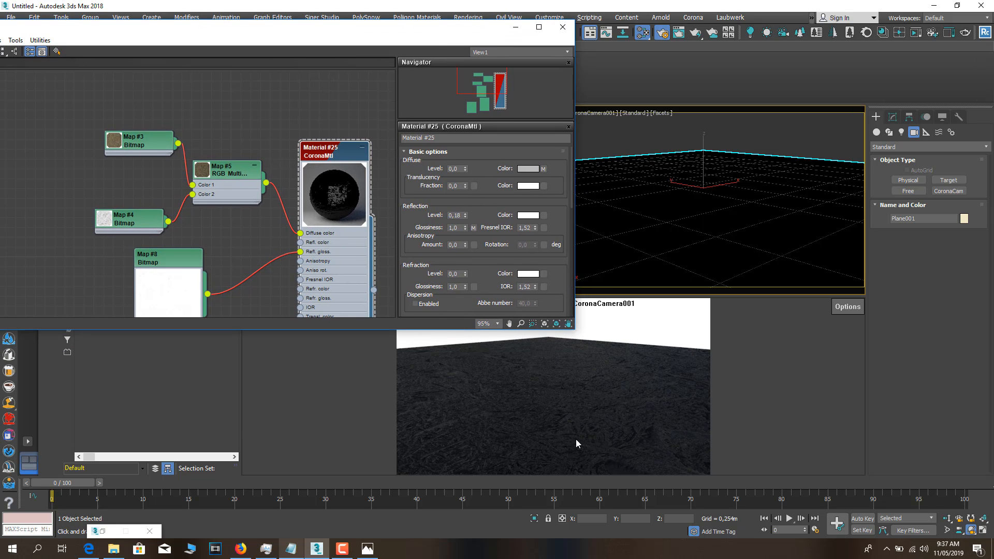
right_click(465, 215)
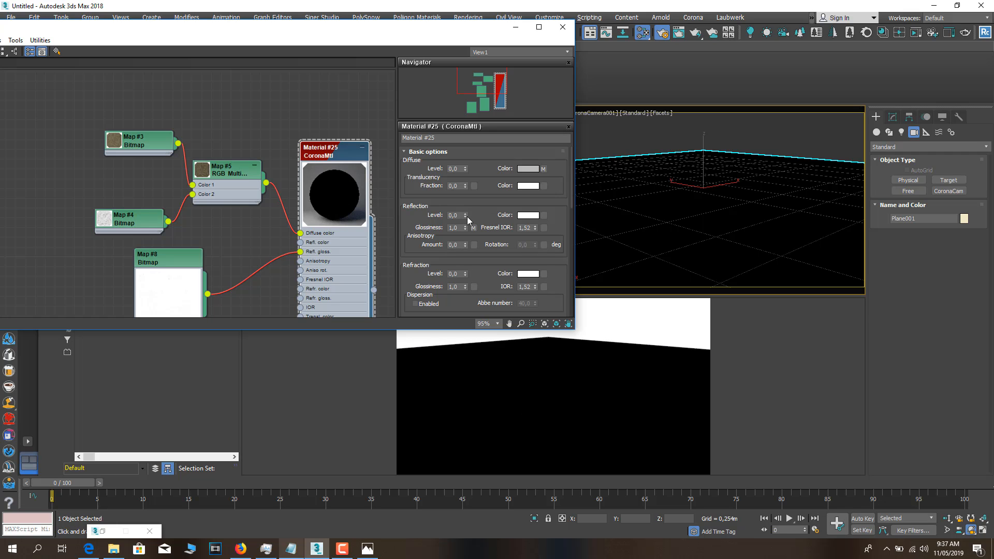
drag(465, 215, 466, 197)
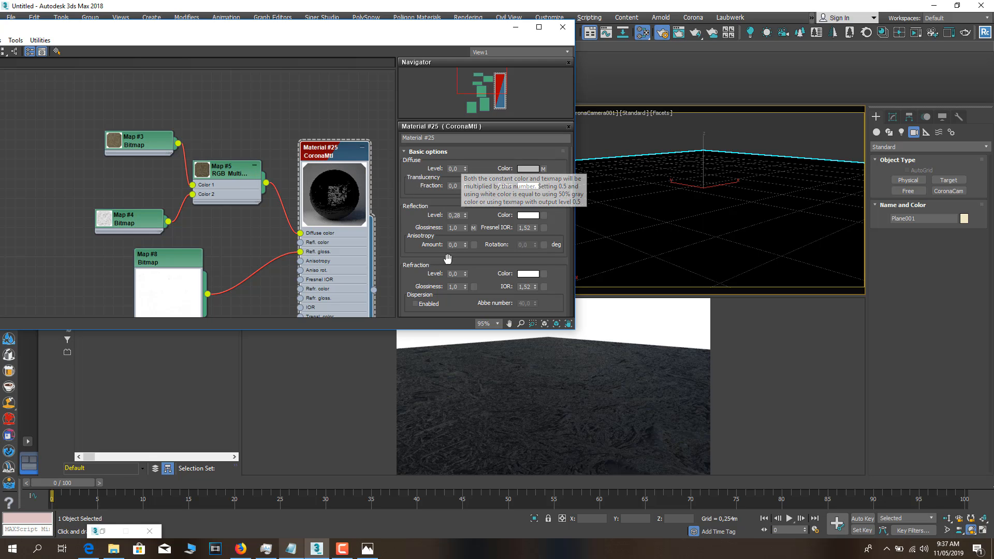
Arrange the normal bitmap and CoronaNormal nodes side by side beneath the gloss bitmap, and open the normal bitmap's parameters.
click(181, 265)
middle_drag(228, 254, 245, 223)
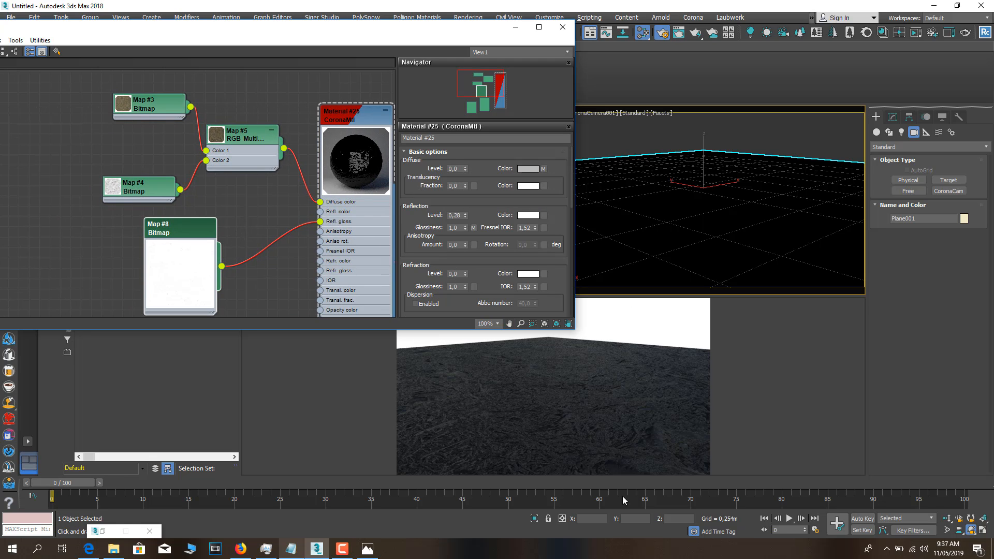
scroll(290, 274, down, 1)
middle_drag(275, 274, 288, 129)
scroll(356, 293, down, 1)
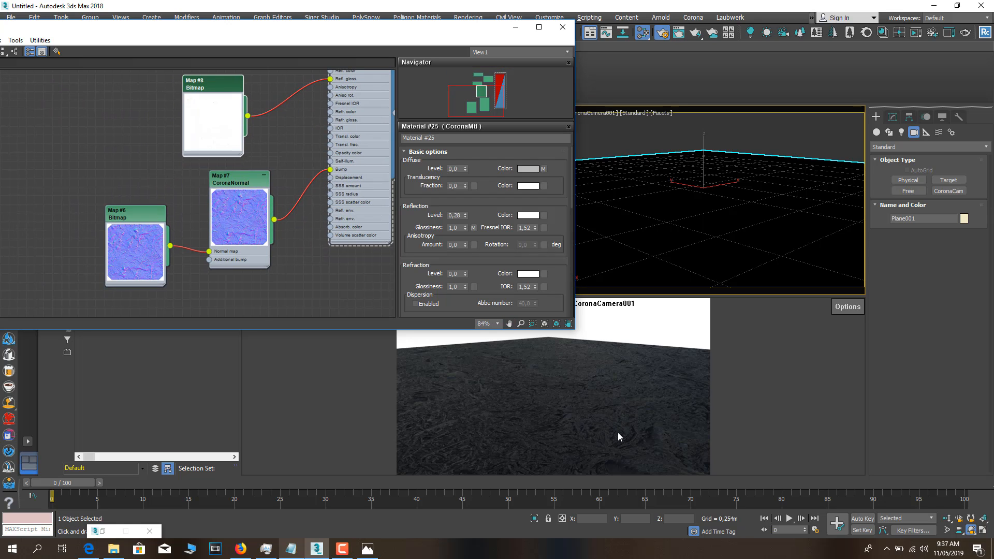
drag(236, 176, 252, 219)
drag(149, 217, 150, 278)
drag(266, 234, 240, 172)
drag(126, 282, 108, 177)
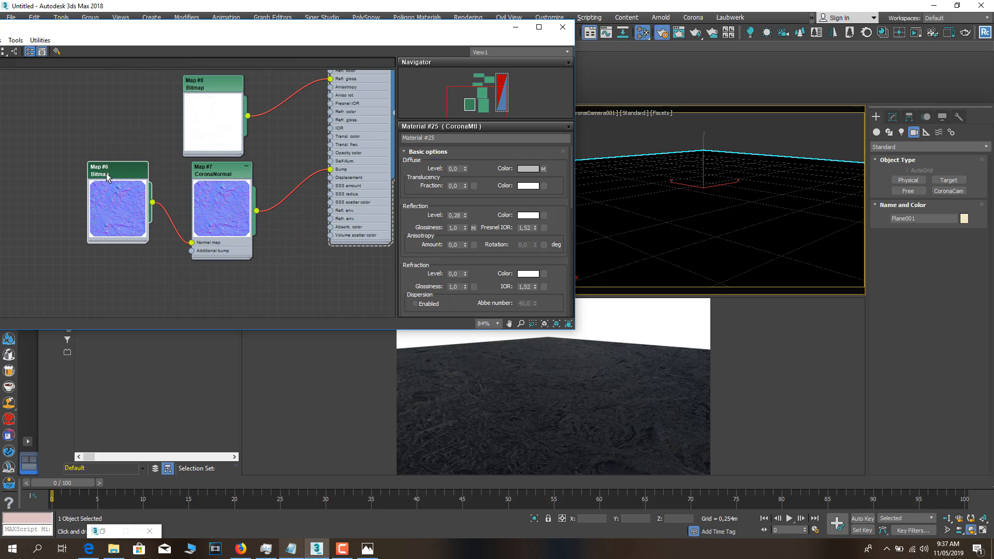
double_click(103, 177)
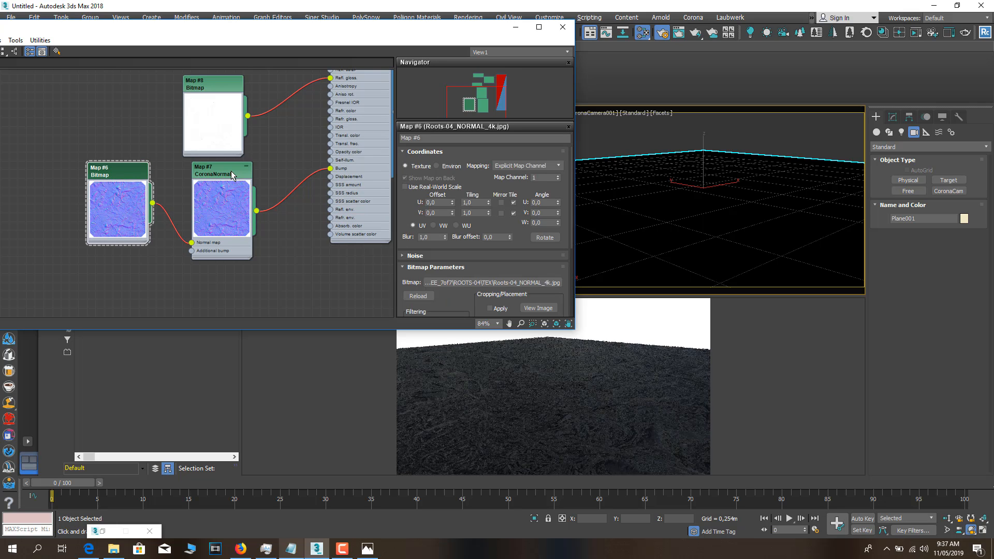
Collapse the previews of the normal, CoronaNormal and HI-GLOSS nodes, and reposition the HI-GLOSS and AO bitmap nodes.
double_click(216, 207)
click(113, 201)
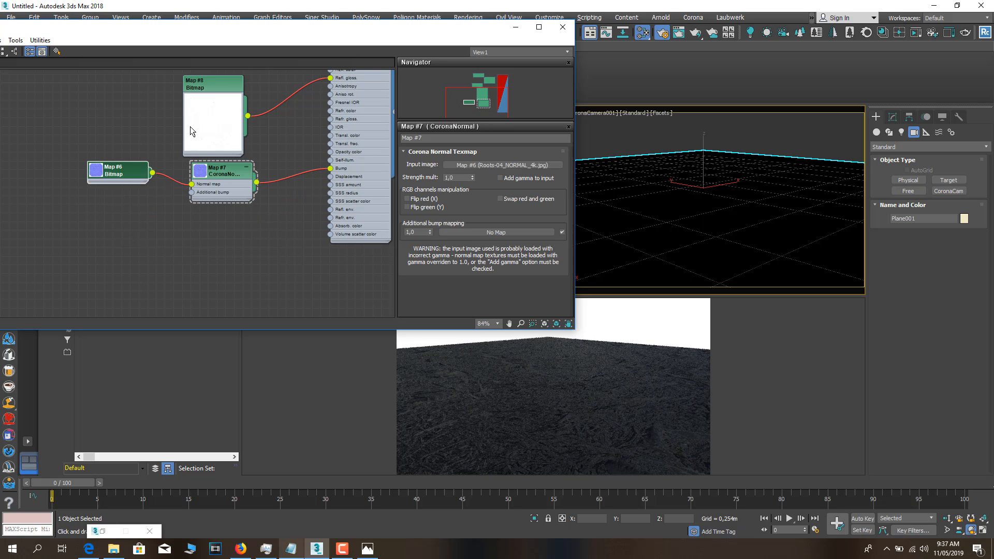
click(191, 126)
middle_drag(208, 139, 209, 211)
double_click(215, 156)
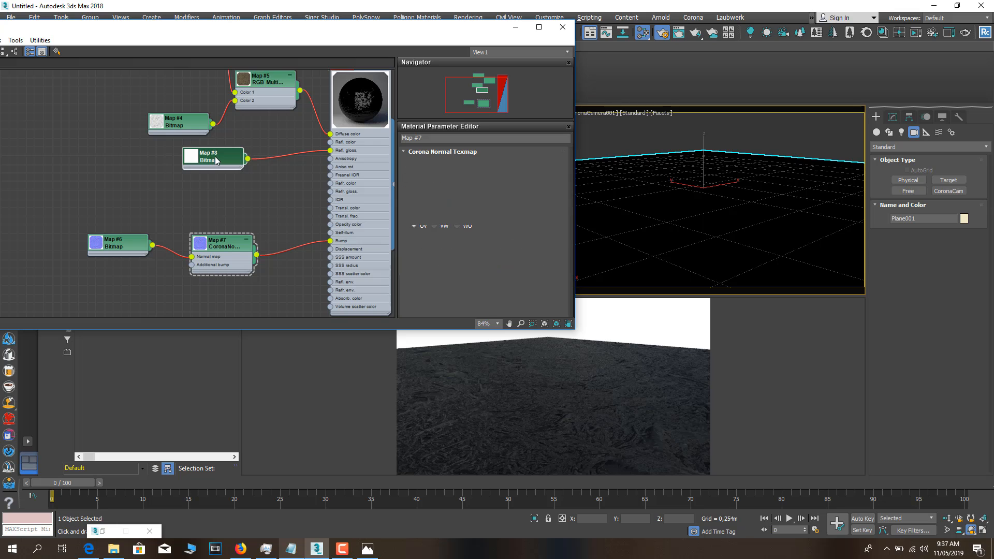
drag(216, 158, 226, 208)
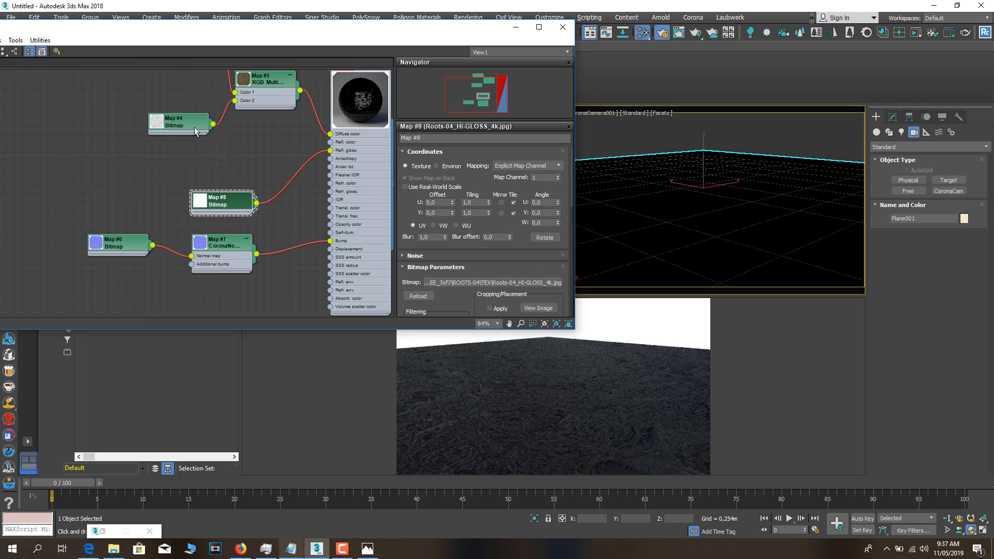
drag(193, 127, 176, 118)
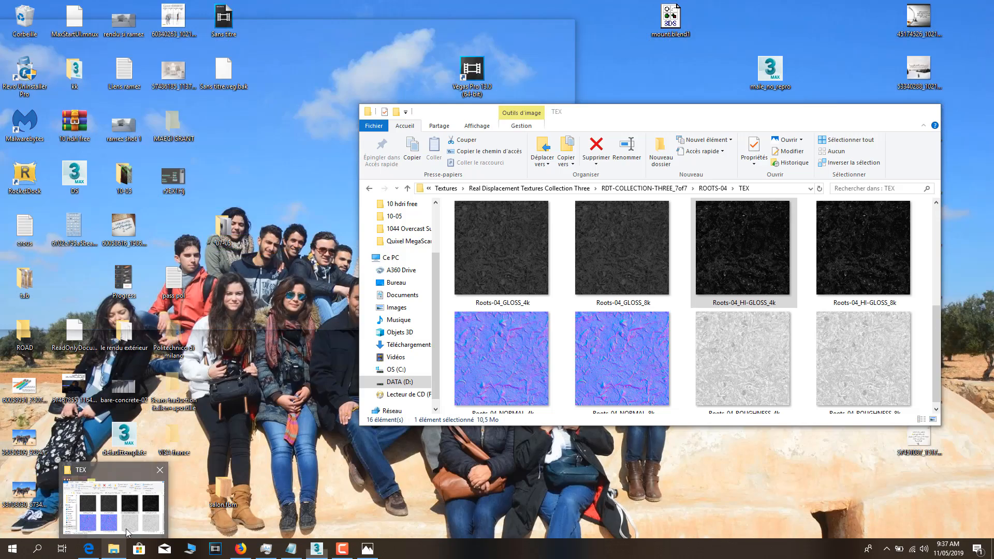
Add Roots-04_ROUGHNESS_4k from the TEX folder as a bitmap node and connect it to the CoronaMtl's Refl. color.
click(117, 502)
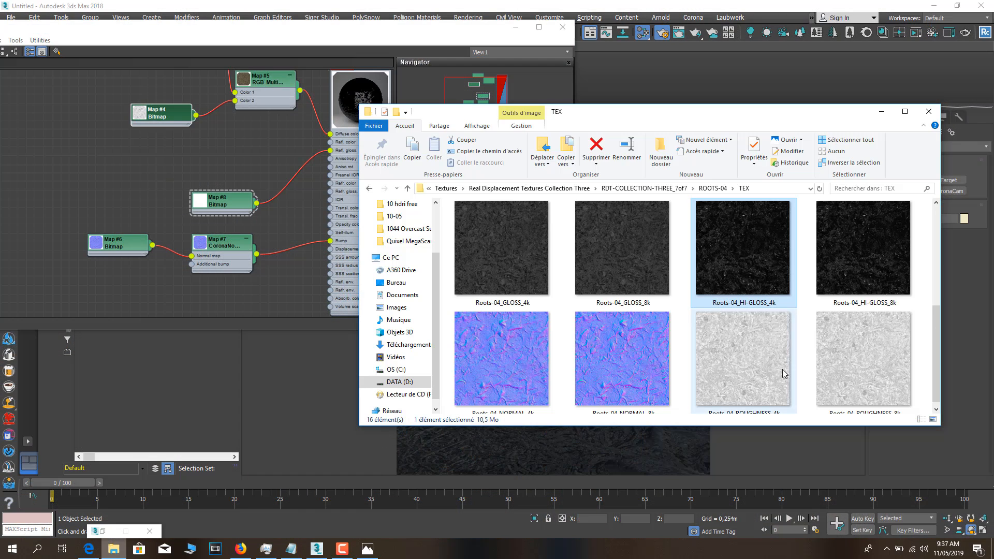
scroll(776, 370, down, 1)
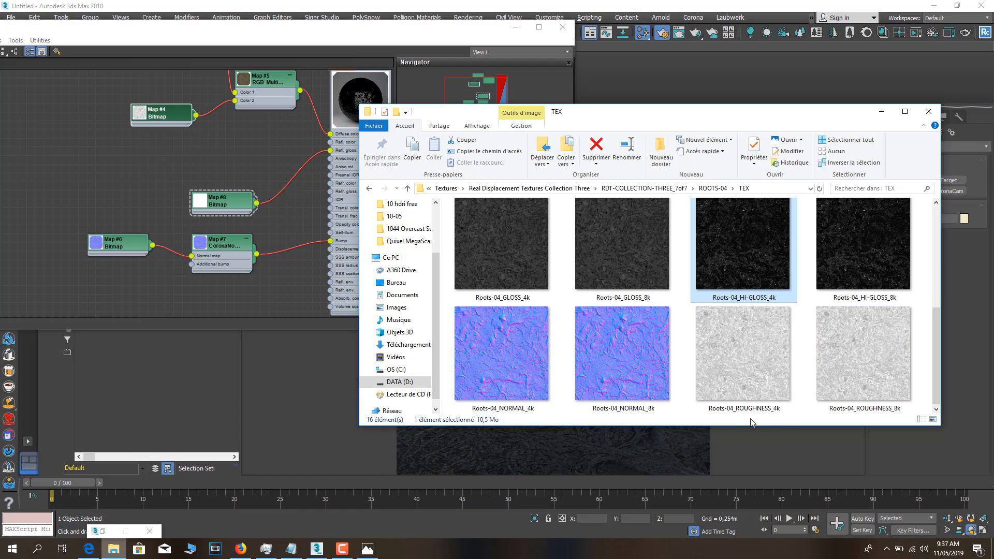
drag(753, 380, 221, 160)
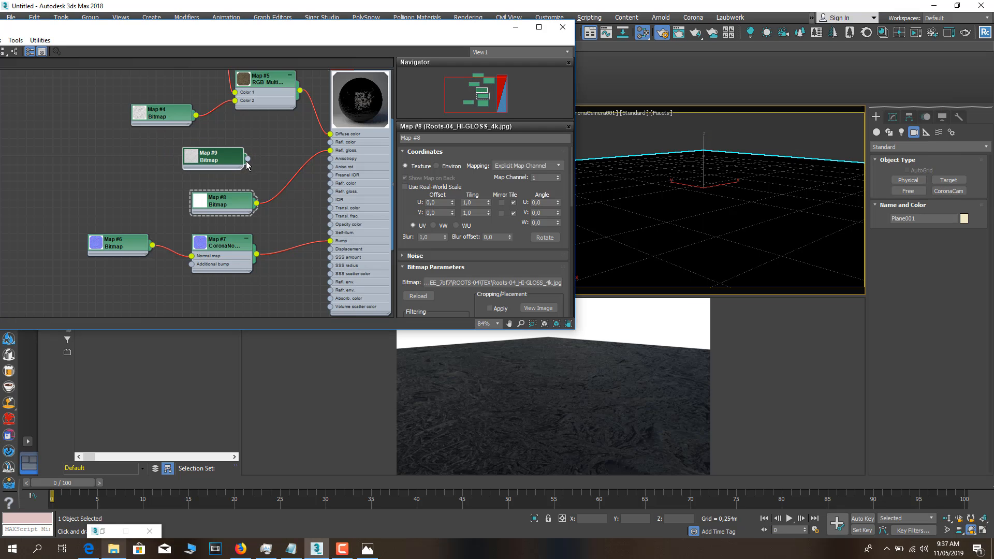
drag(282, 131, 330, 141)
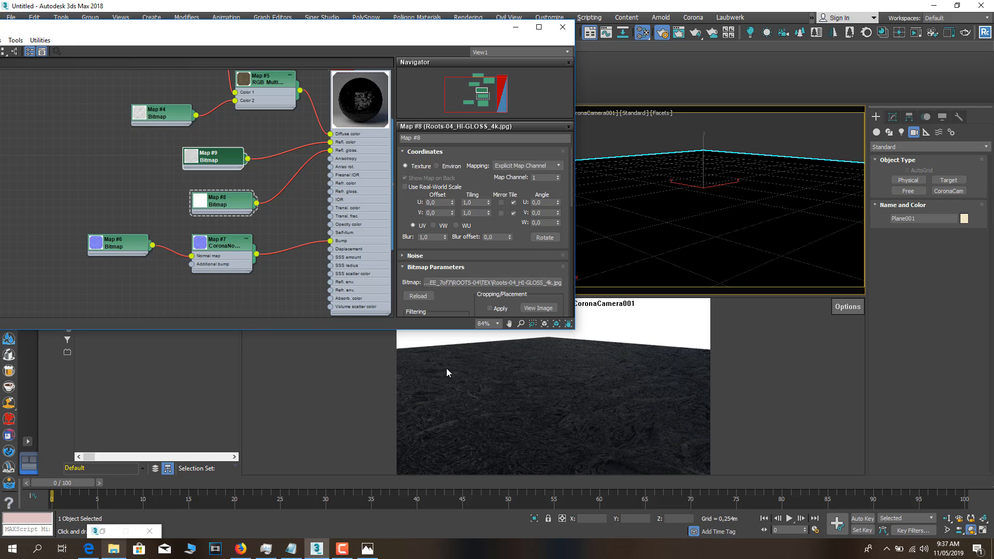
Reposition the CoronaNormal node and its normal bitmap just below the HI-GLOSS bitmap, leaving space underneath.
drag(222, 243, 223, 269)
drag(130, 242, 130, 287)
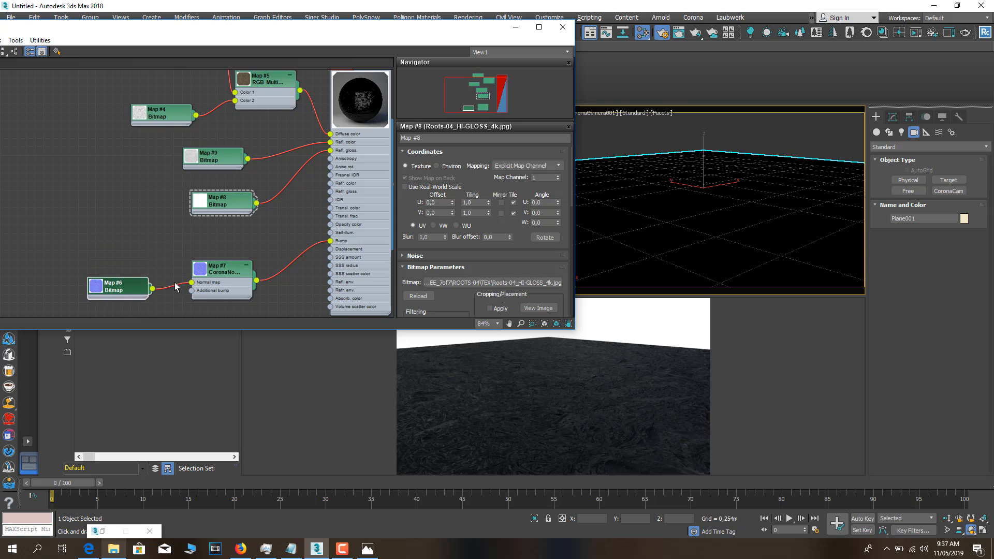
drag(222, 266, 222, 231)
drag(124, 282, 124, 247)
Add Roots-04_DEPTH_4k from the TEX folder as a bitmap node beneath CoronaNormal and connect it to the CoronaMtl's Displacement.
click(118, 547)
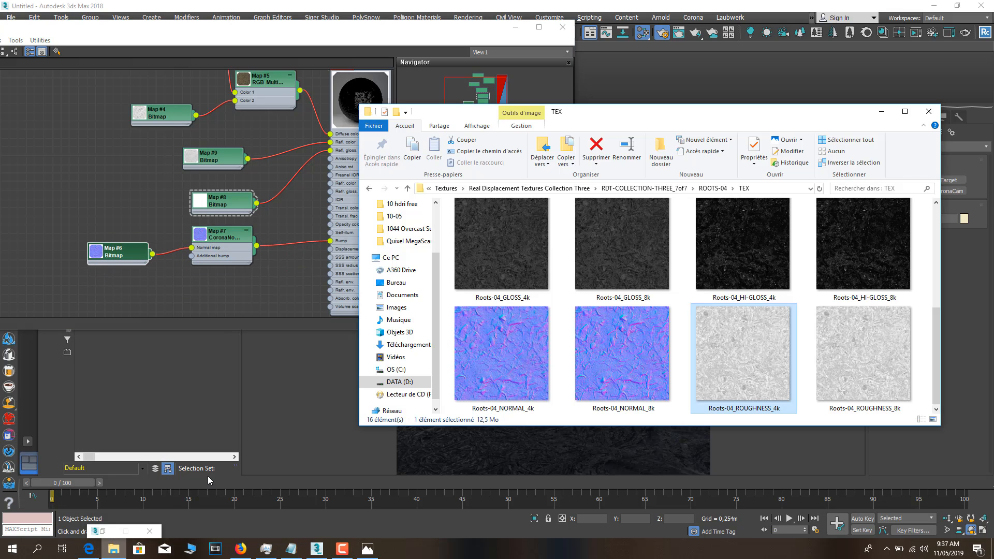
scroll(776, 356, up, 4)
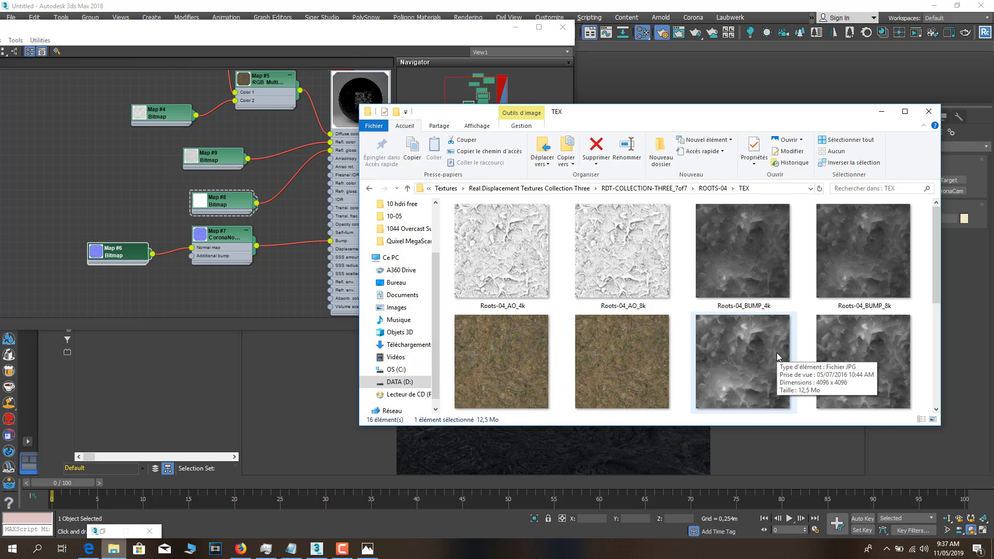
scroll(774, 353, down, 2)
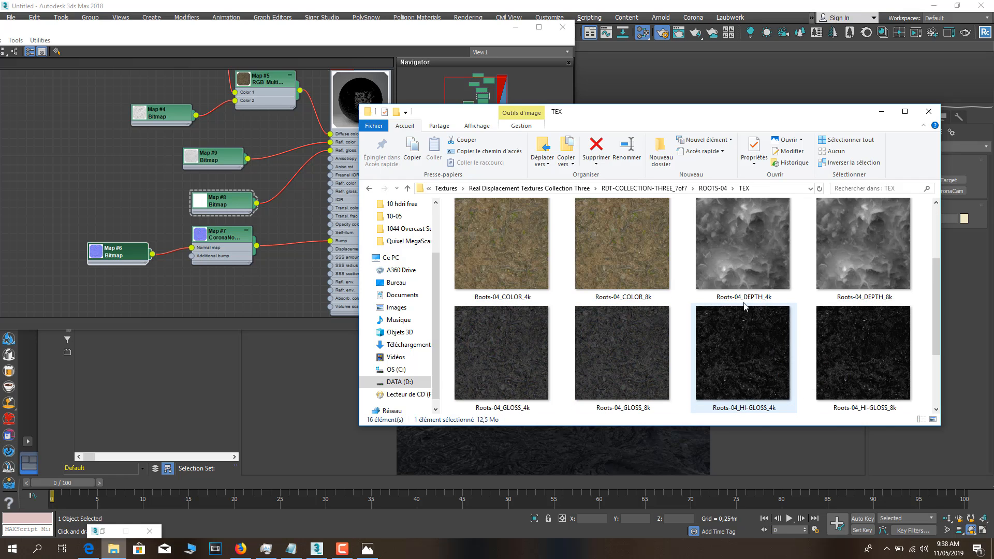
mouse_move(746, 302)
click(783, 265)
drag(782, 263, 1, 256)
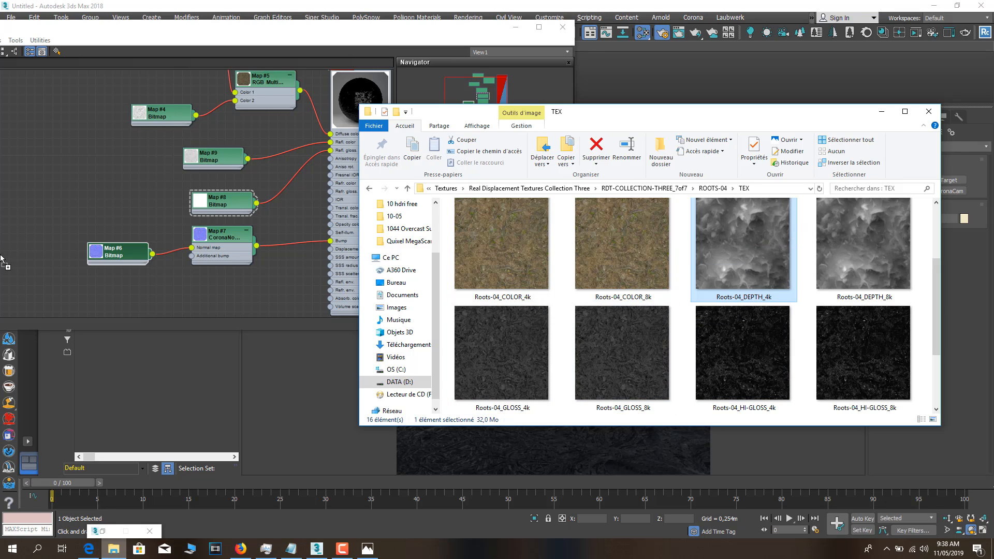
drag(261, 295, 212, 292)
double_click(215, 294)
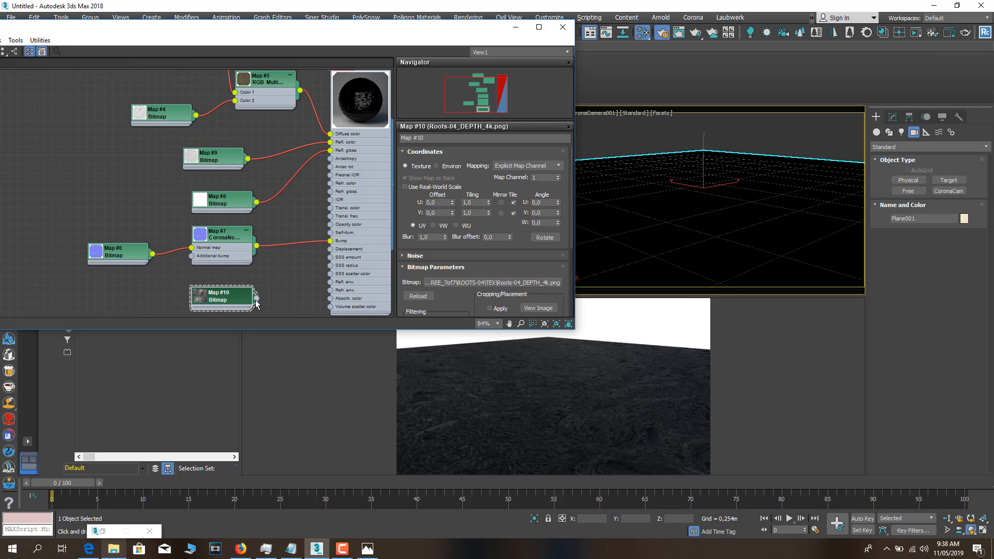
drag(271, 263, 328, 253)
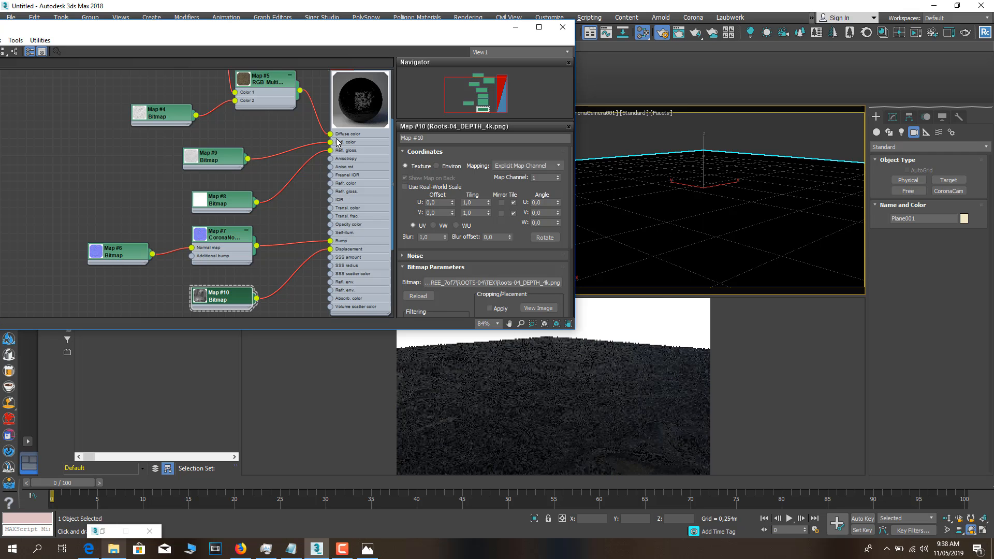
Move the material editor fully into view and space the color and AO bitmap nodes out beside the RGB Multiply node.
middle_drag(331, 137, 320, 149)
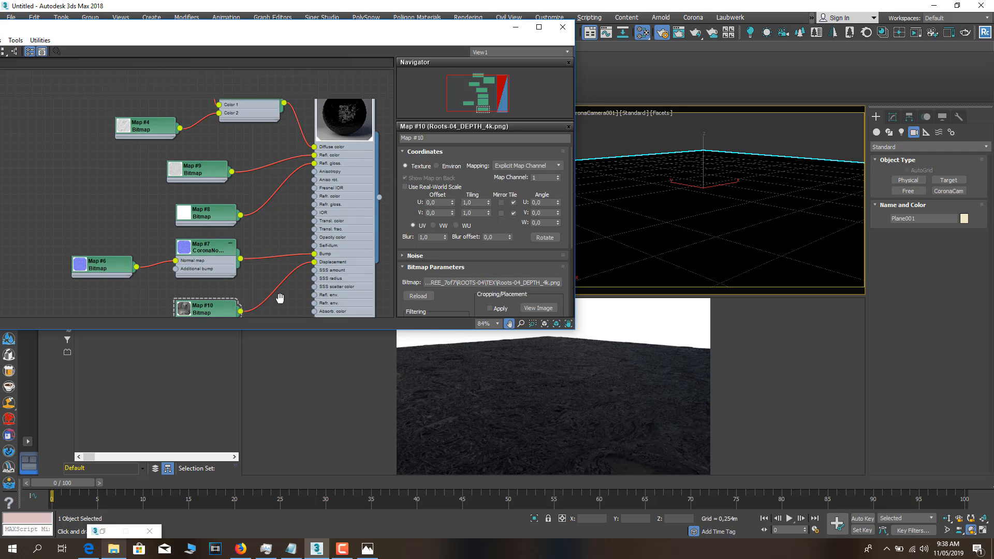
scroll(280, 290, up, 5)
scroll(270, 178, up, 2)
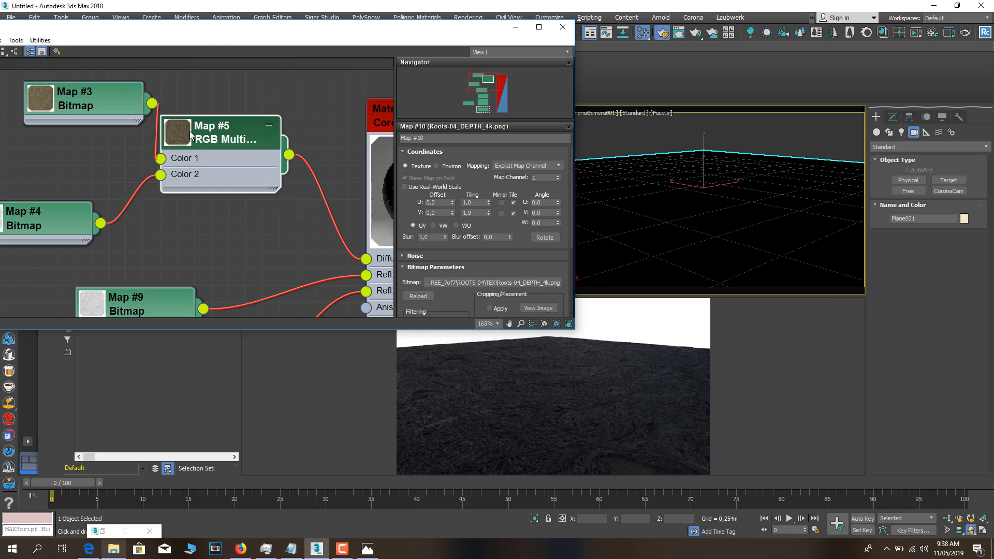
drag(250, 43, 437, 53)
middle_drag(329, 239, 373, 253)
drag(286, 242, 320, 242)
drag(272, 130, 254, 133)
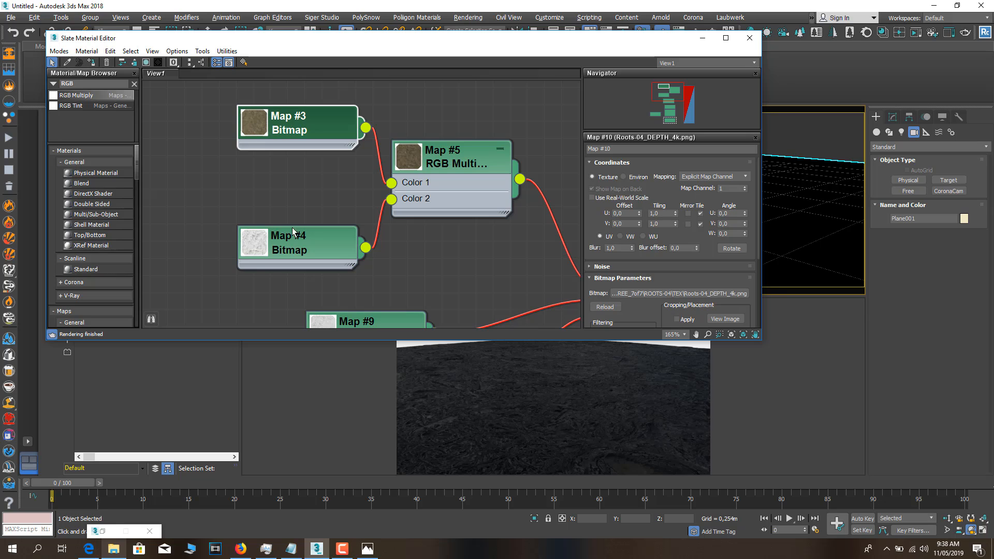
drag(256, 130, 238, 130)
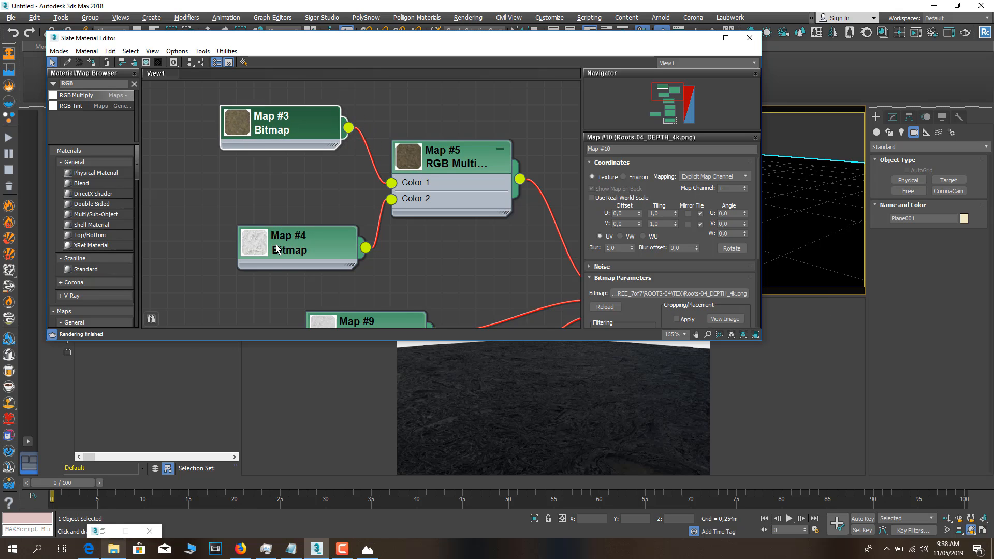
drag(275, 244, 241, 244)
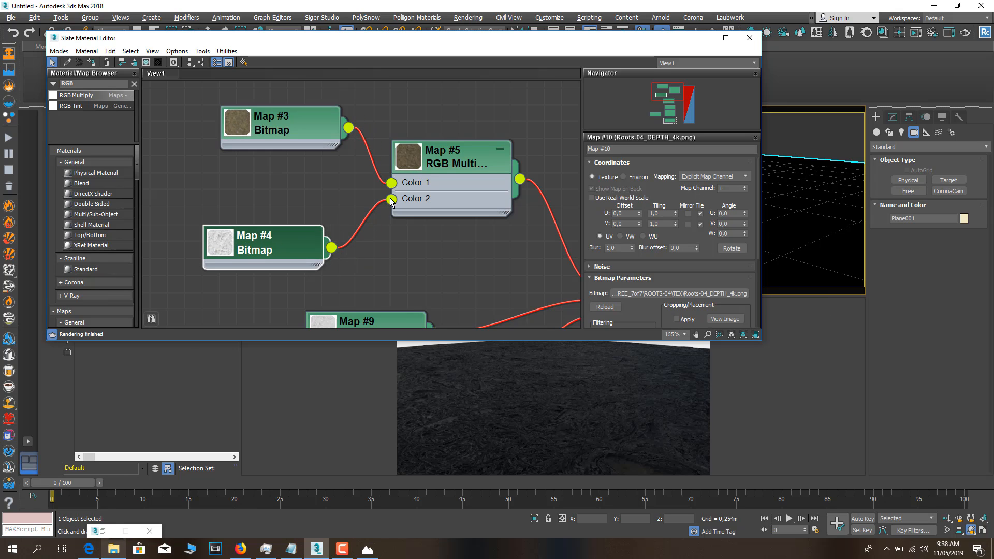
Open the ROUGHNESS bitmap's parameters and line up the ROUGHNESS and HI-GLOSS nodes in one column beside the reflection inputs.
scroll(388, 198, down, 1)
middle_drag(397, 236, 318, 136)
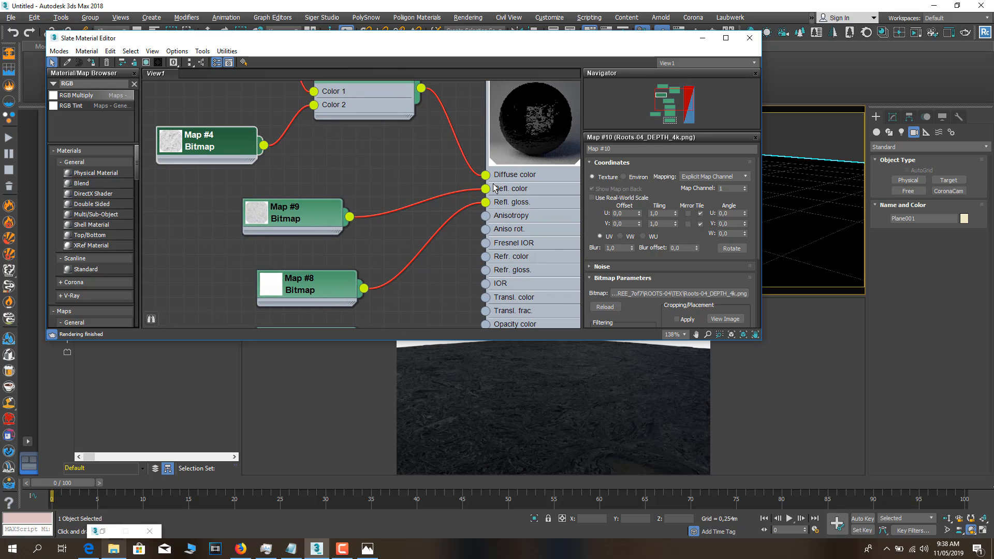
middle_drag(488, 216, 538, 150)
double_click(312, 141)
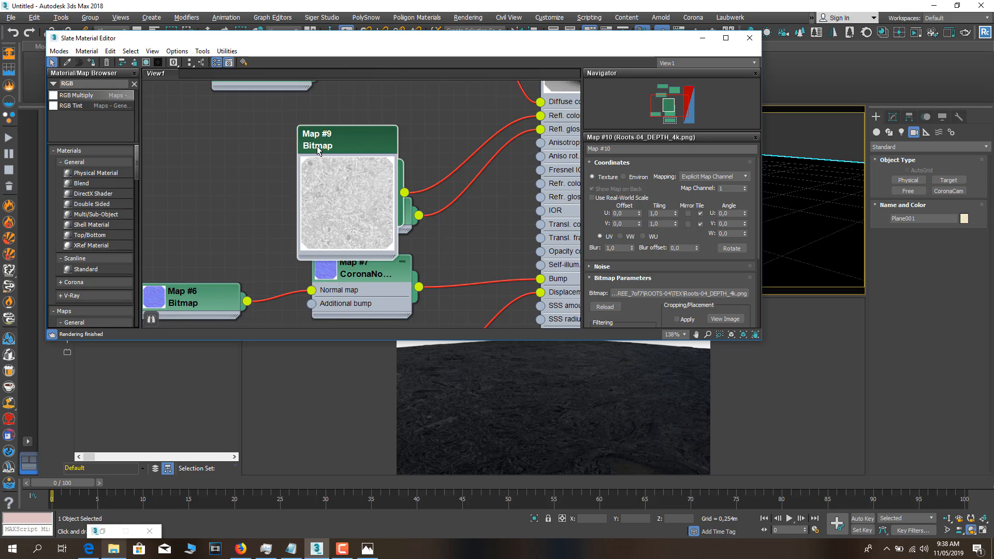
drag(322, 153, 366, 129)
double_click(339, 119)
double_click(247, 174)
click(327, 215)
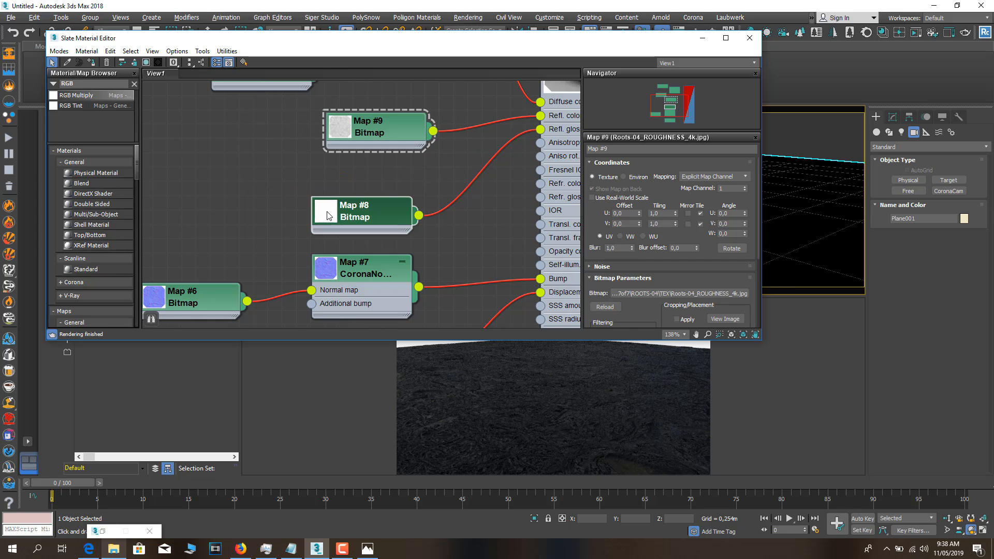
drag(334, 216, 348, 202)
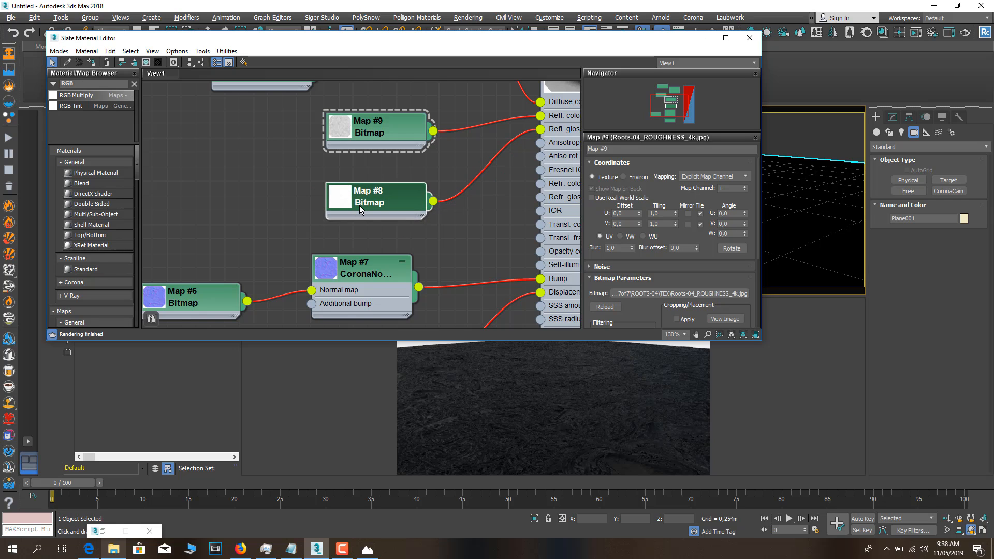
Align the CoronaNormal node beneath the HI-GLOSS bitmap.
scroll(361, 207, down, 1)
middle_drag(364, 206, 350, 185)
middle_drag(377, 240, 377, 215)
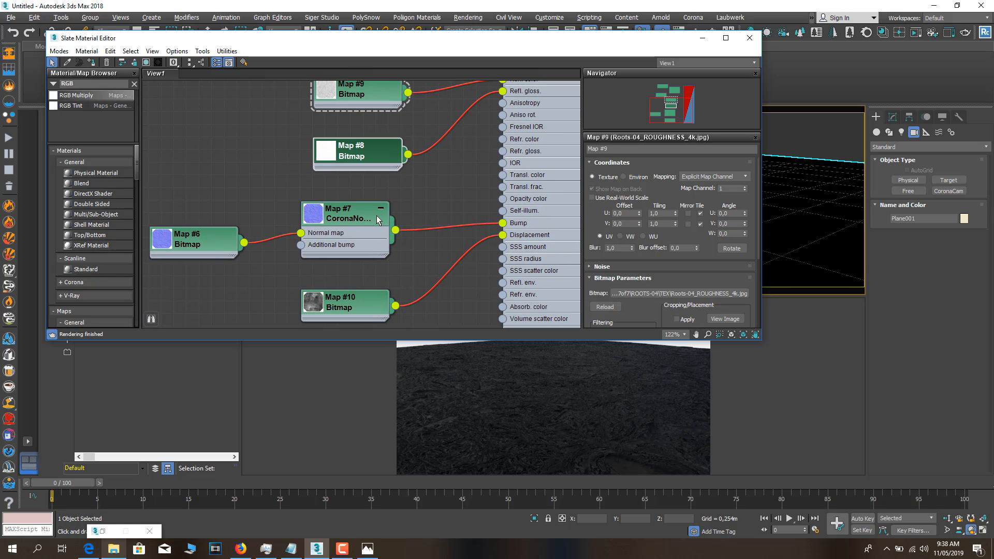
drag(331, 213, 344, 226)
middle_drag(320, 236, 339, 239)
right_click(274, 171)
mouse_move(282, 178)
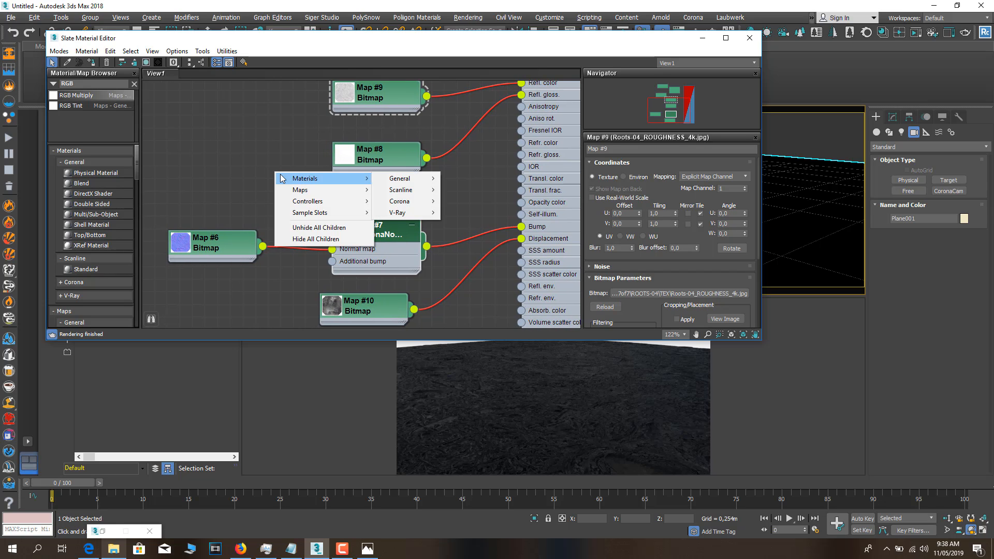
mouse_move(400, 202)
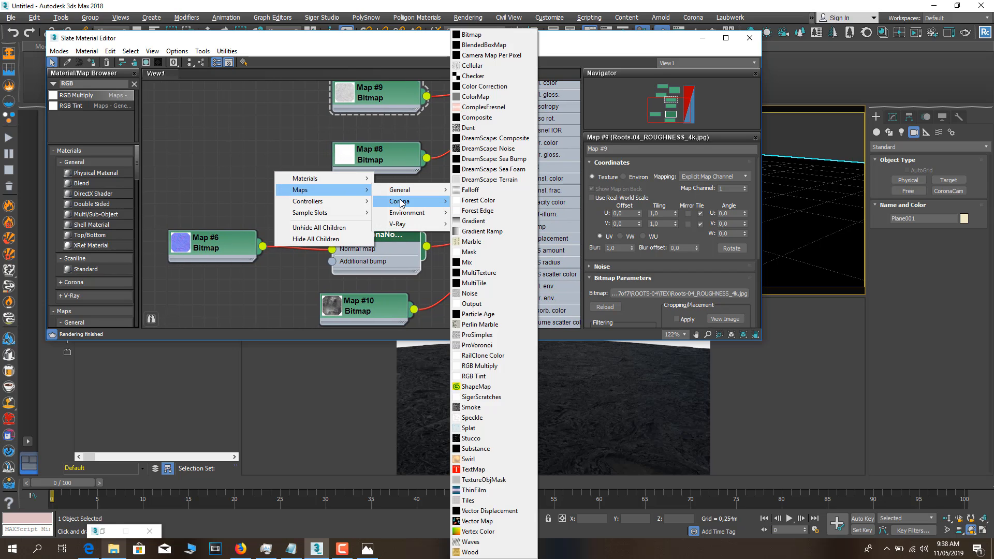
click(212, 282)
Shift the normal bitmap closer to CoronaNormal and move the DEPTH bitmap nearer to the Displacement input.
drag(177, 246, 202, 259)
middle_drag(304, 281, 273, 217)
drag(301, 246, 328, 248)
middle_drag(394, 240, 381, 289)
scroll(383, 287, down, 1)
middle_drag(423, 228, 394, 356)
Open the CoronaMtl's parameters and examine its Displacement settings.
click(467, 104)
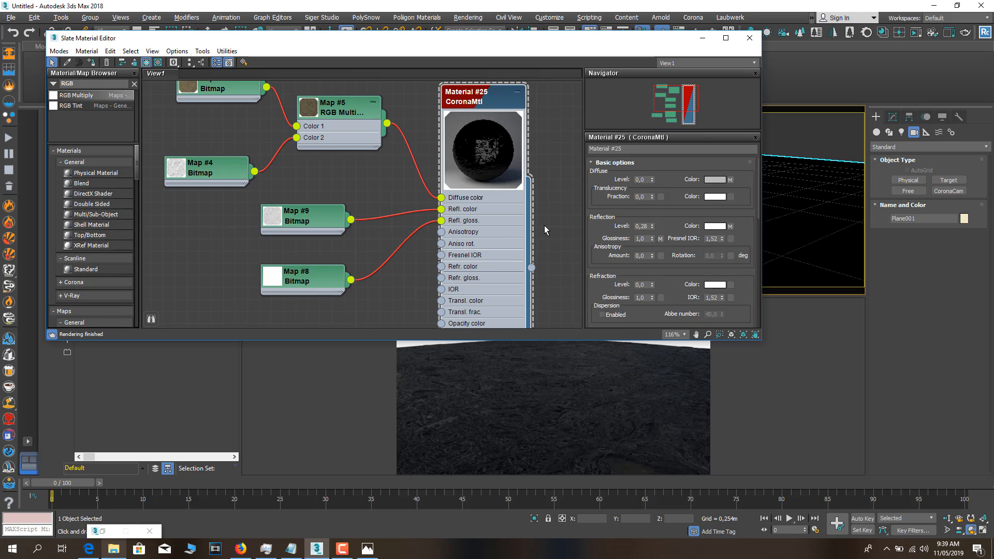
double_click(495, 38)
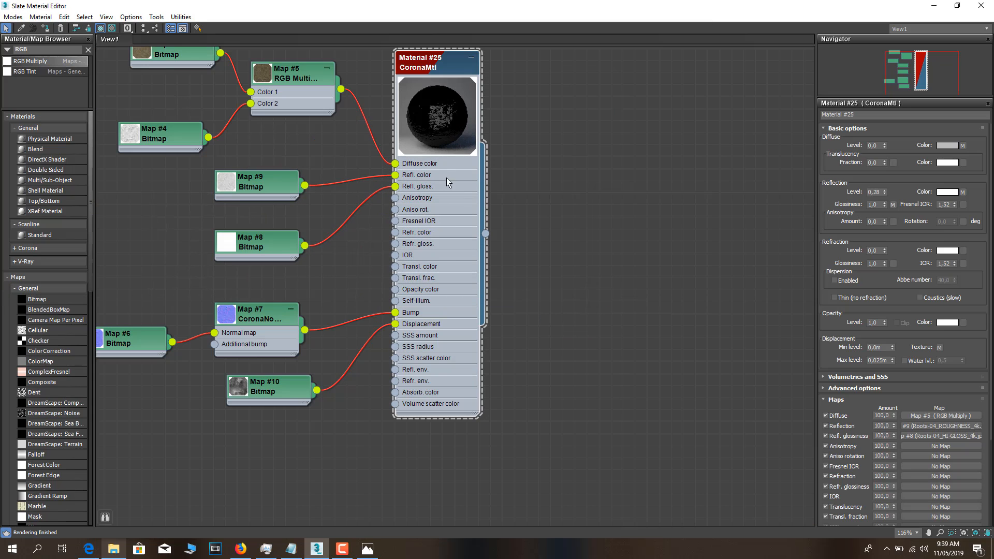
drag(438, 4, 424, 59)
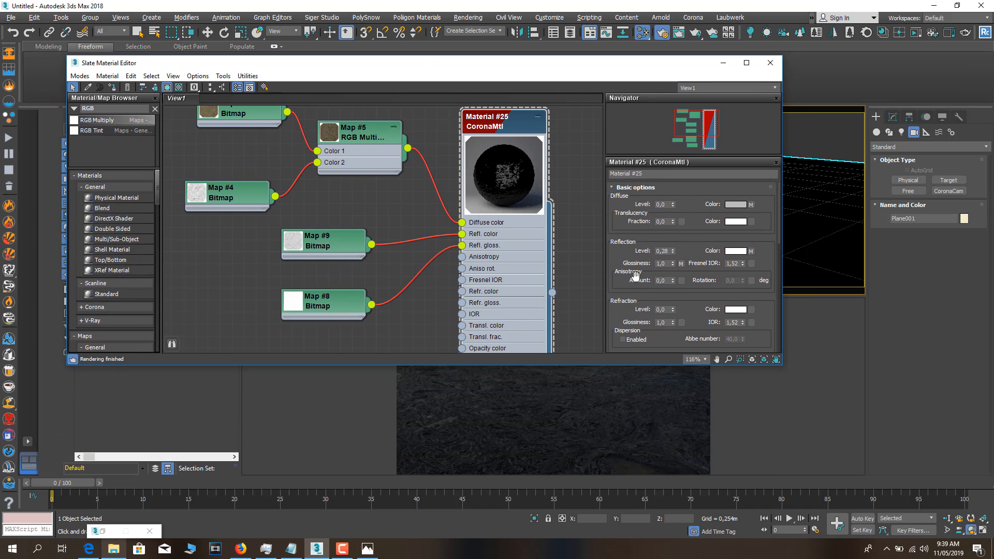
drag(634, 274, 630, 178)
scroll(456, 297, down, 1)
Move the ROUGHNESS, HI-GLOSS, RGB Multiply, AO and color nodes closer to the CoronaMtl in a compact layout.
mouse_move(455, 298)
middle_down()
mouse_move(452, 202)
mouse_move(443, 282)
middle_up()
drag(350, 231, 381, 232)
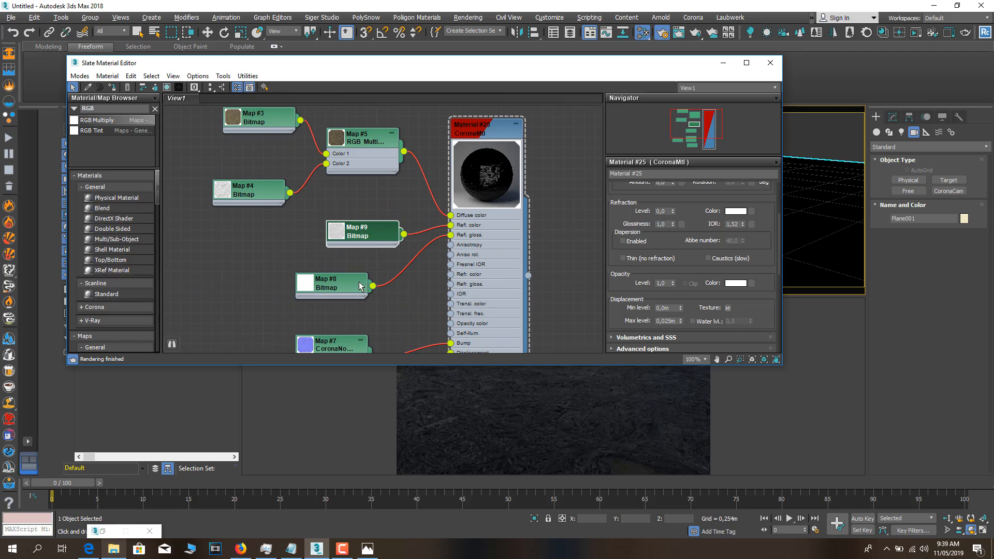
drag(353, 287, 385, 275)
drag(365, 142, 377, 173)
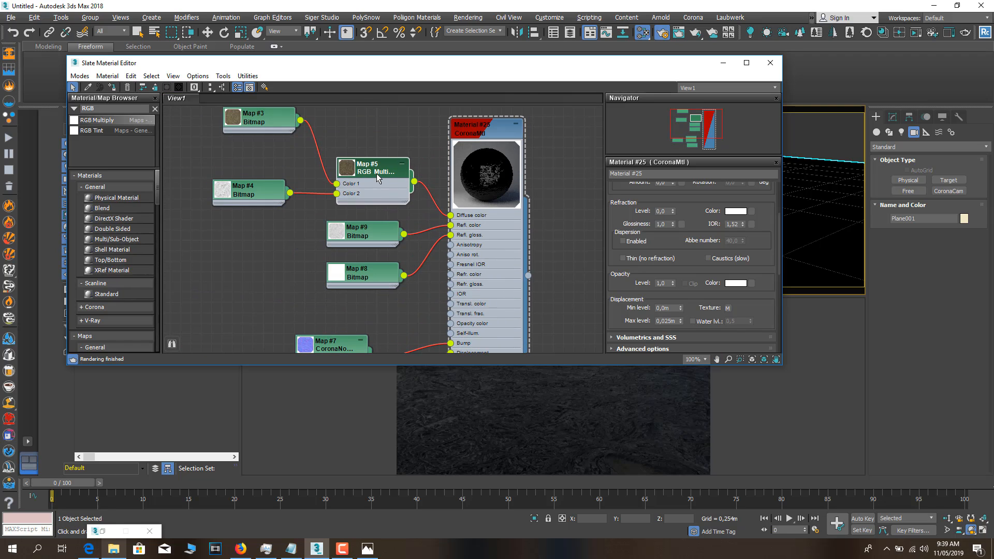
click(230, 199)
drag(230, 200, 262, 210)
drag(245, 129, 265, 161)
Tidy the CoronaNormal, normal bitmap and DEPTH bitmap nodes into a compact group beside the Bump and Displacement inputs.
middle_drag(303, 321, 310, 262)
scroll(310, 262, down, 1)
drag(333, 284, 353, 264)
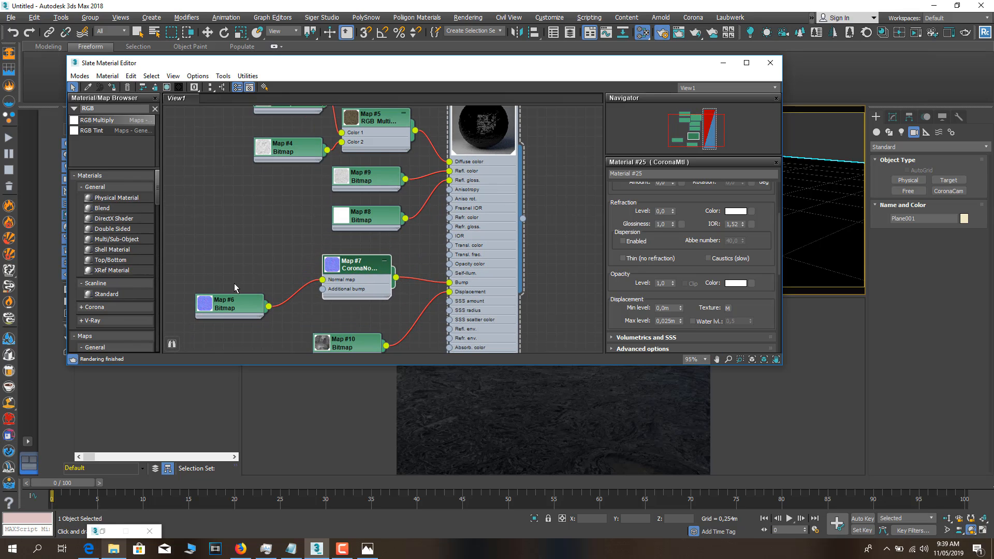
drag(236, 305, 266, 280)
middle_drag(394, 231, 394, 237)
drag(350, 352, 359, 333)
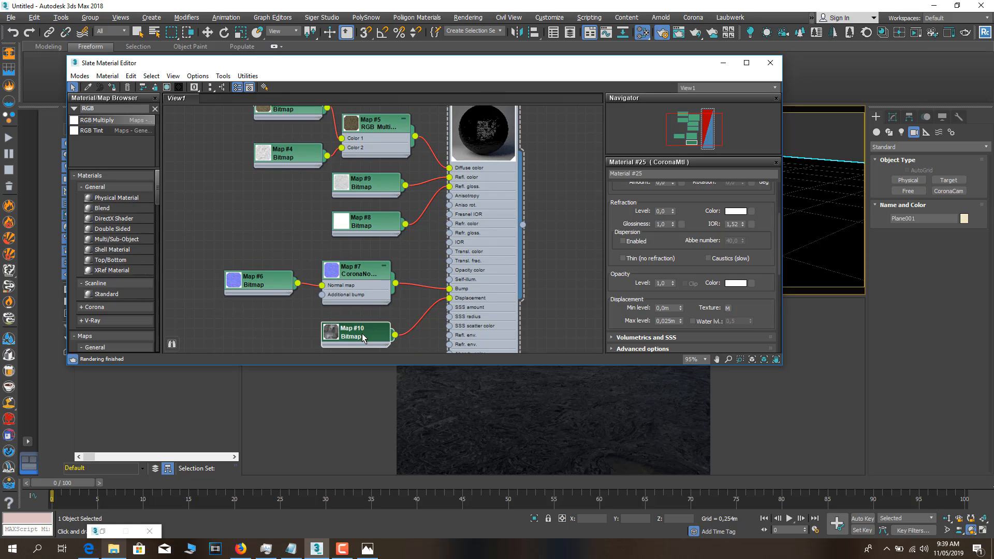
middle_drag(364, 334, 360, 322)
scroll(631, 283, down, 3)
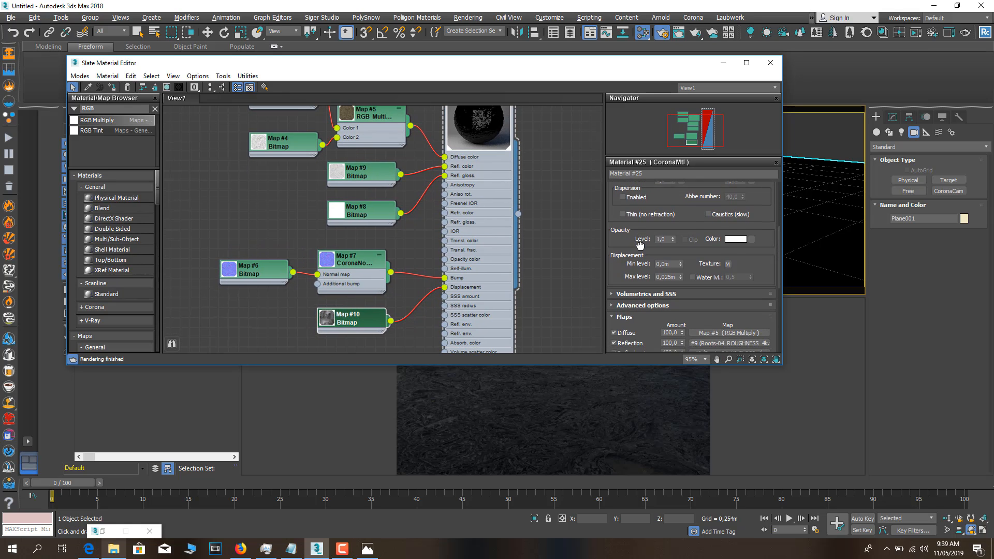
Try a displacement Max level of 2 m on the CoronaMtl.
click(671, 263)
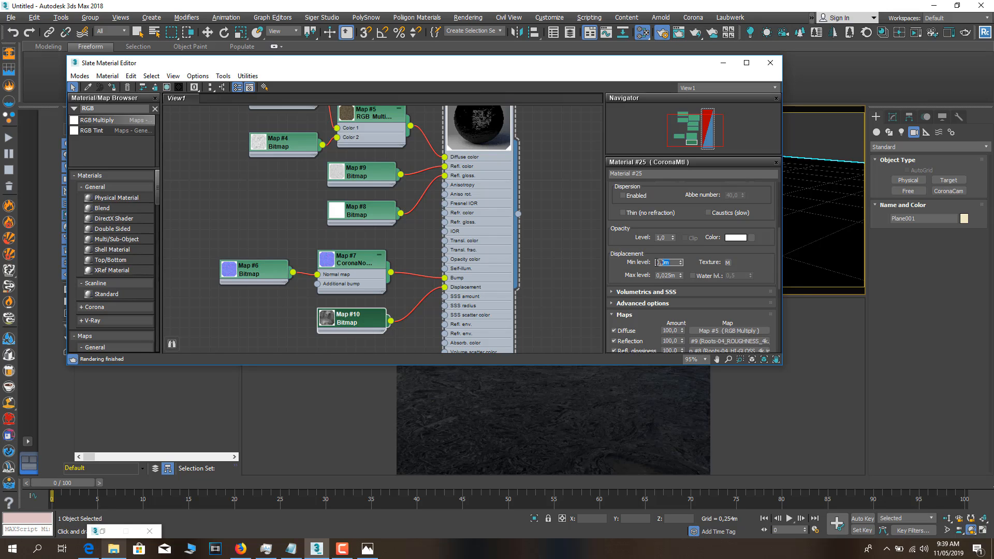
click(676, 276)
text(2)
key(Return)
Move the material editor clear of the render and set the CoronaMtl's displacement Max level to 0,2 m.
drag(630, 65, 467, 23)
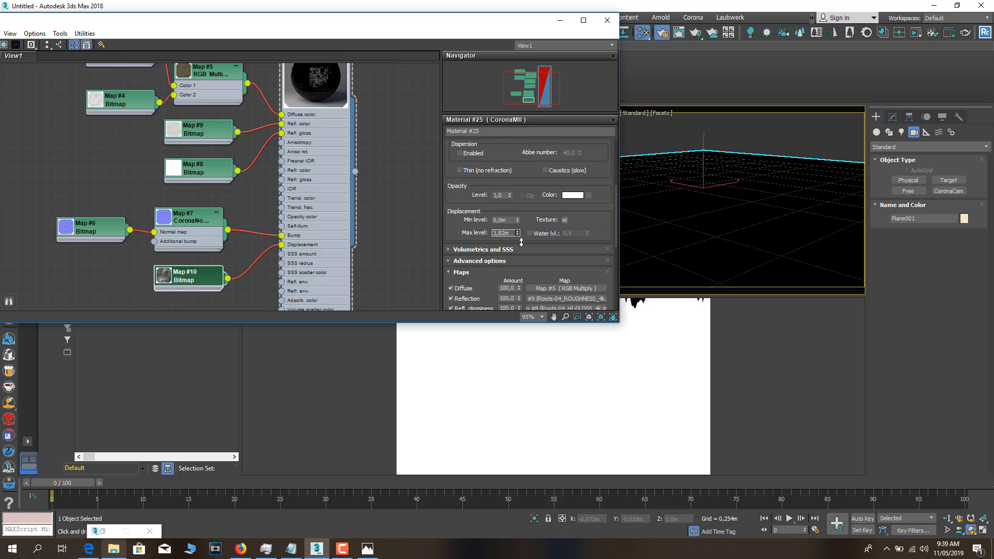
drag(521, 252, 524, 271)
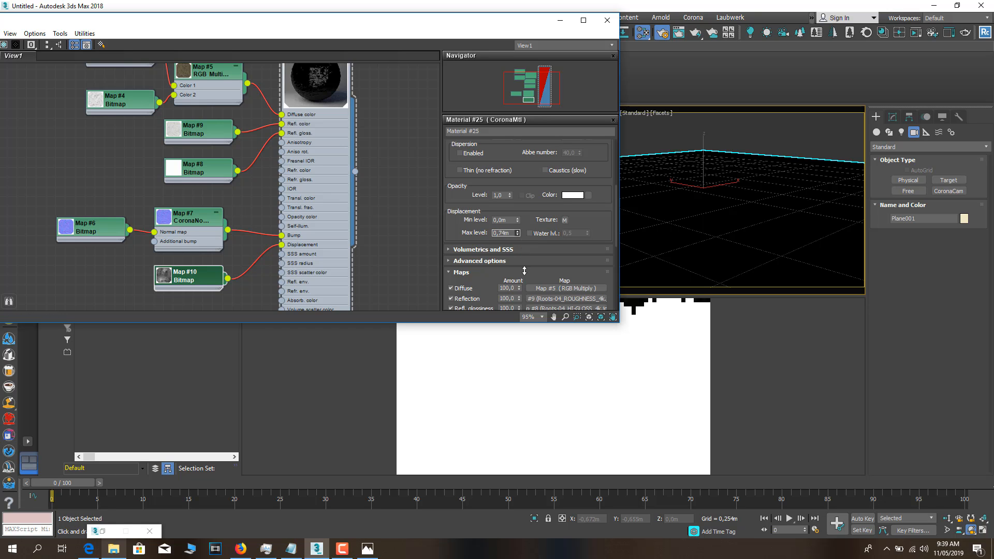
drag(510, 233, 502, 233)
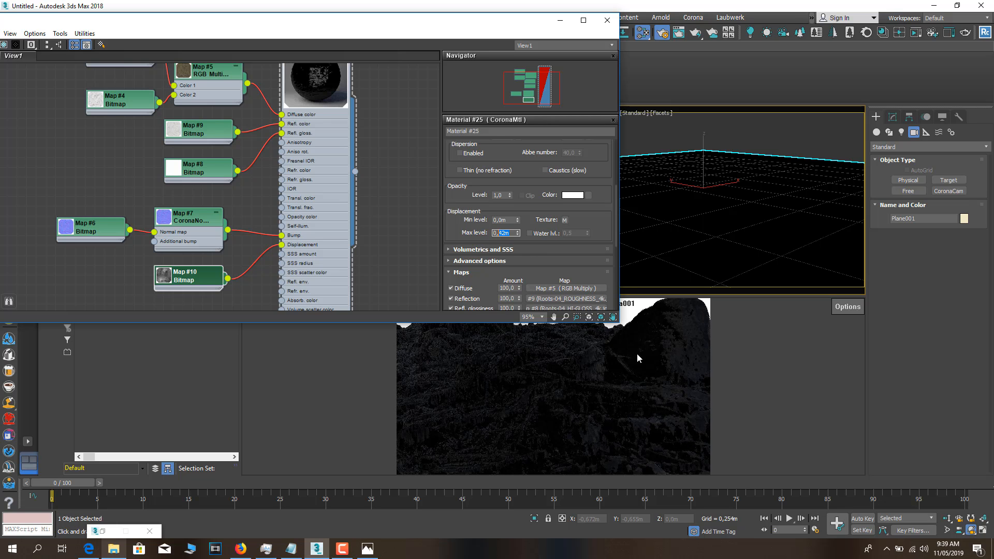
key(Return)
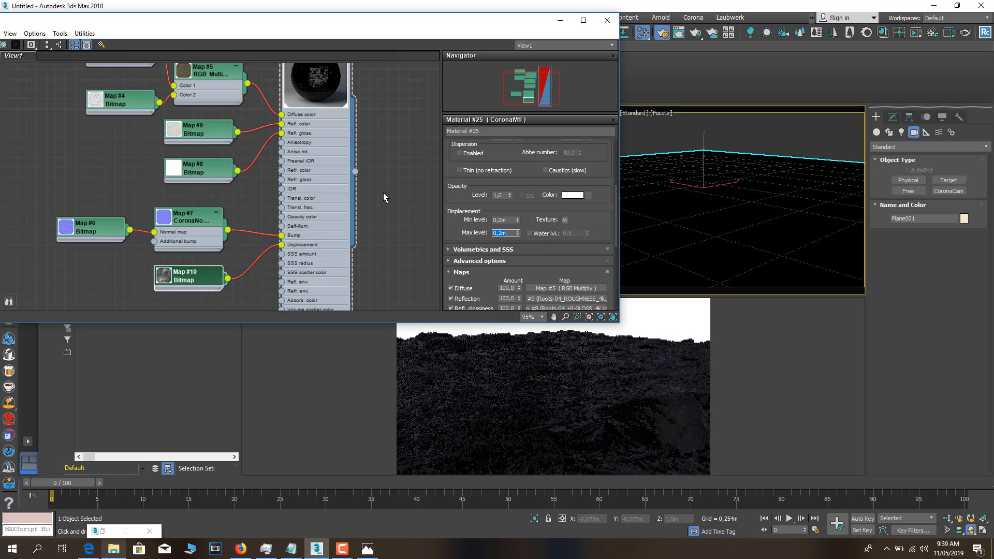
Shift the CoronaMtl node slightly and set its Diffuse level to 1,0.
drag(327, 90, 338, 139)
scroll(488, 274, up, 4)
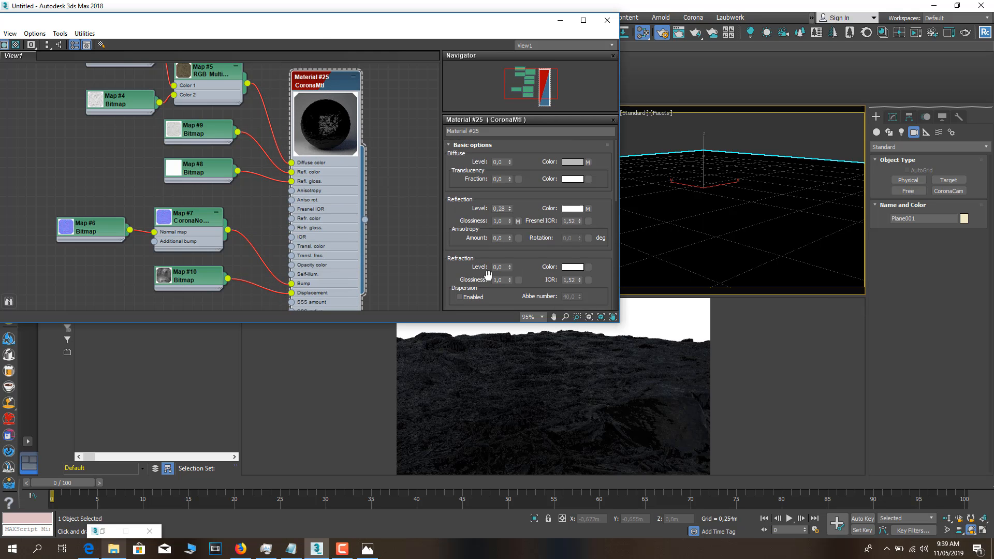
click(510, 160)
drag(506, 162, 459, 160)
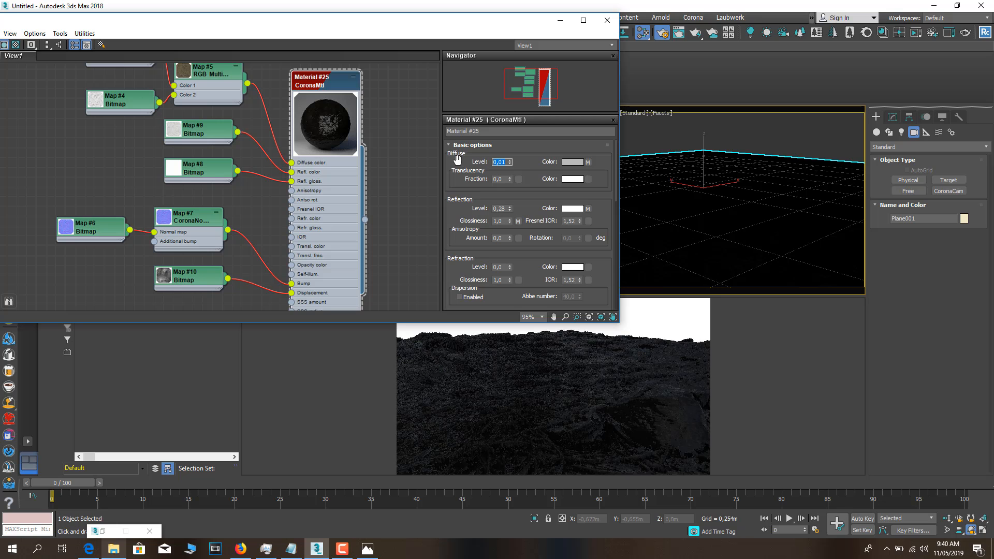
text(1)
key(Return)
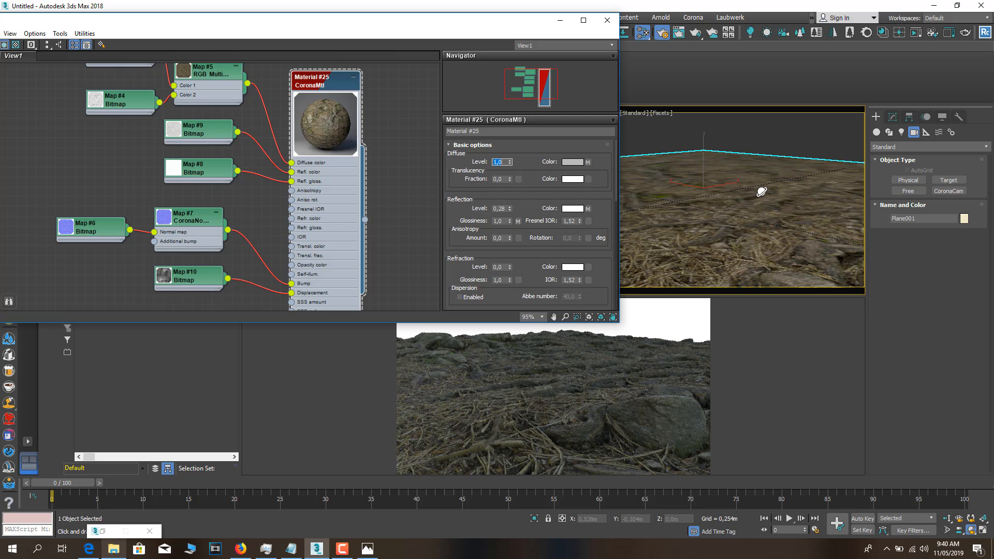
Tilt the camera view over the plane and move the material editor aside to examine the textured interactive render.
drag(754, 222, 738, 204)
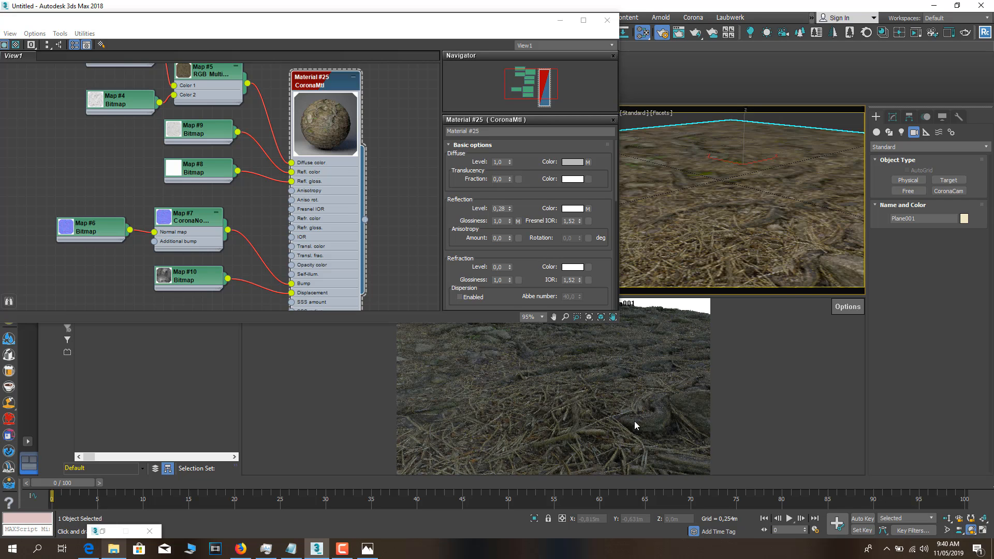
scroll(482, 245, down, 3)
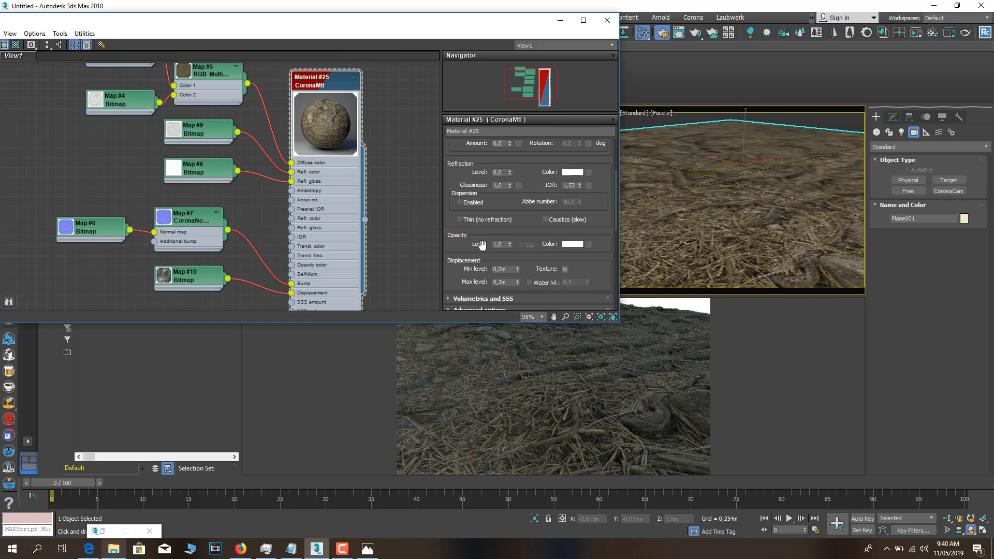
drag(491, 30, 260, 110)
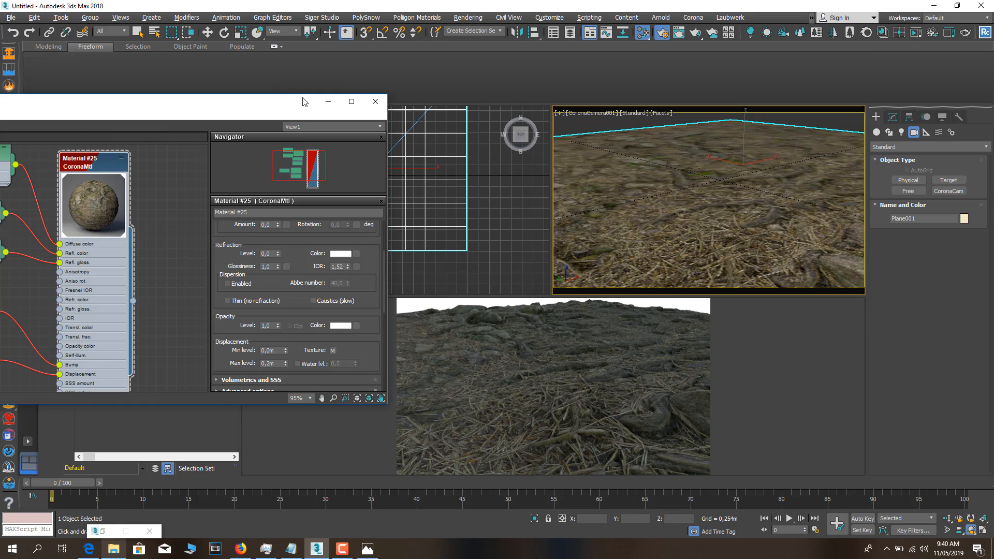
drag(305, 101, 364, 55)
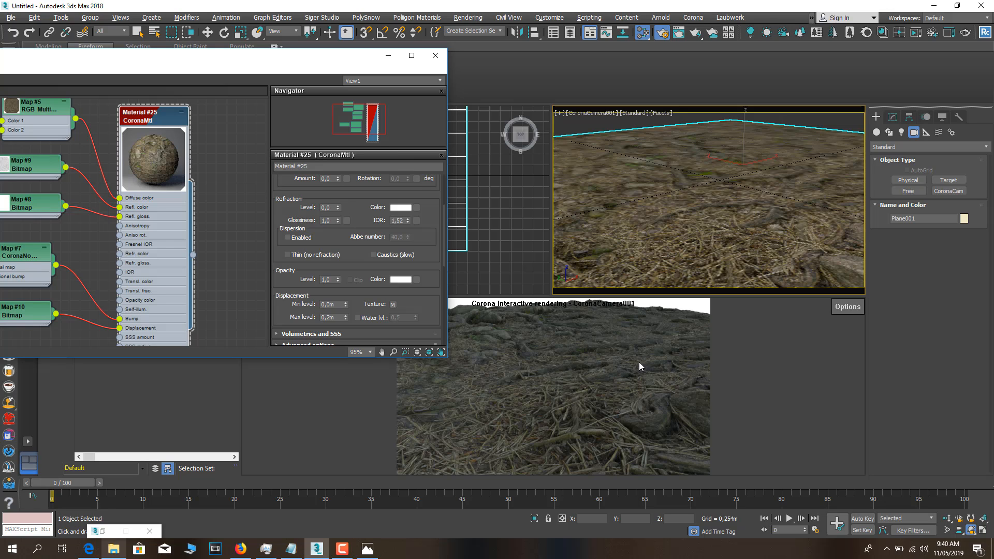
click(848, 309)
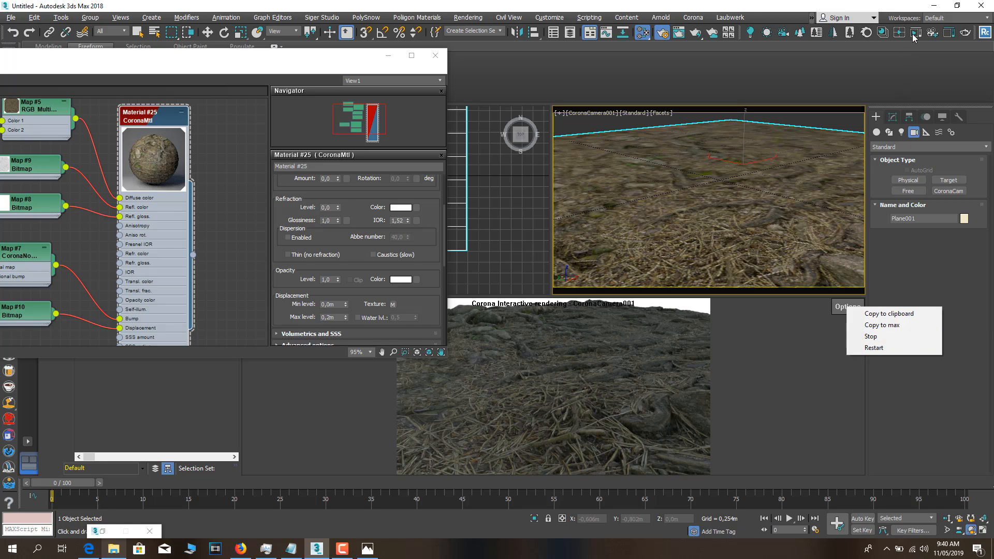
click(744, 4)
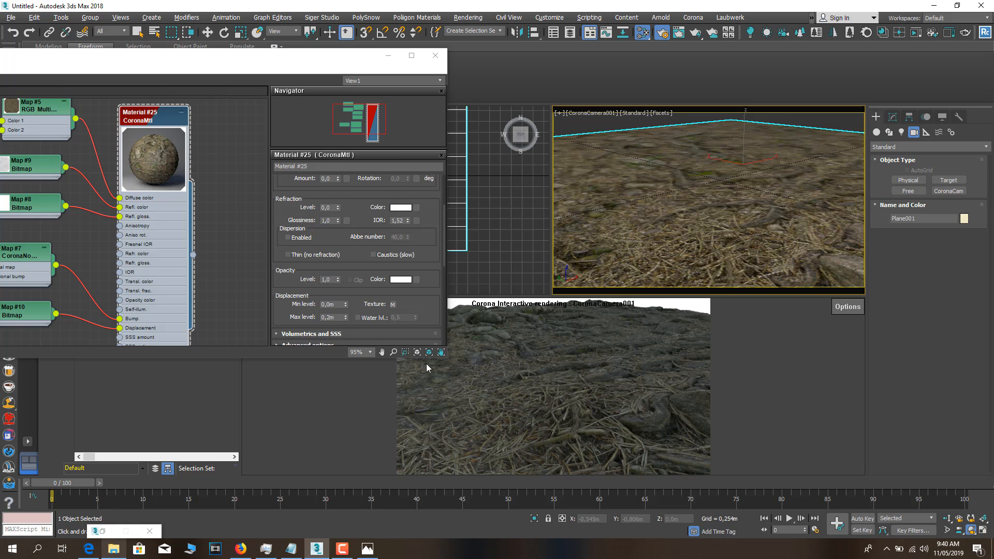
Set the CoronaMtl's displacement Max level to 0,4 m.
drag(192, 59, 203, 59)
drag(296, 300, 298, 269)
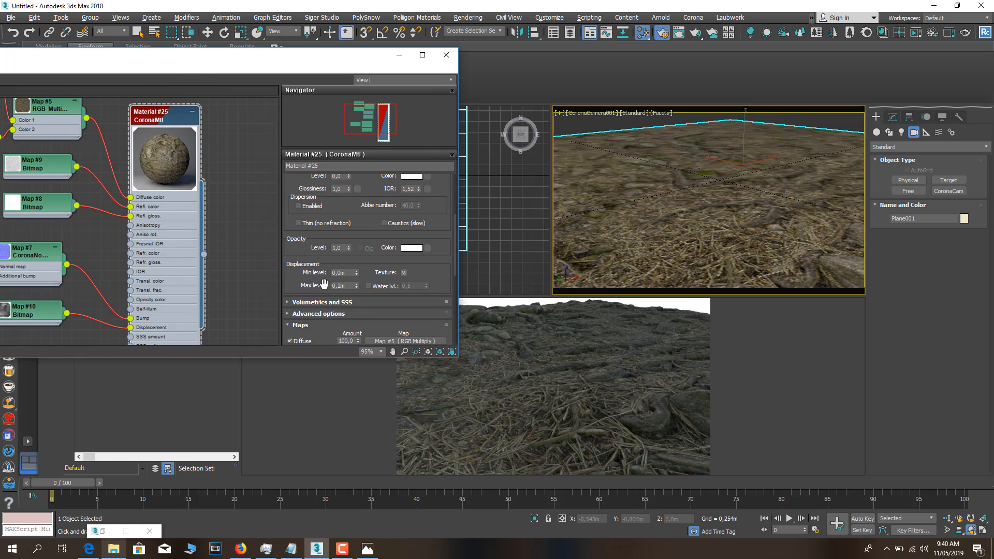
double_click(348, 285)
text(0,4)
key(Return)
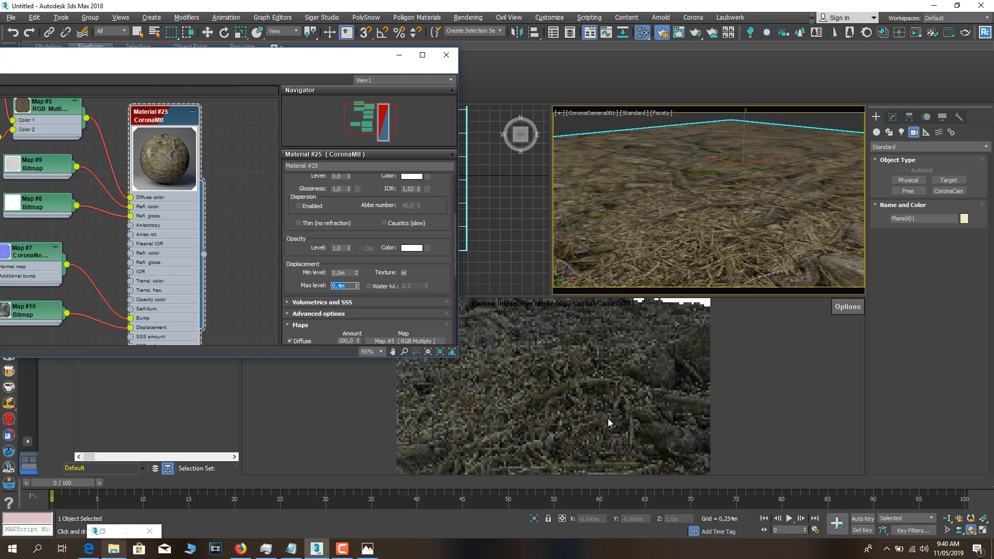
Pull the camera back from the ground plane and stop the interactive render in the viewport.
click(947, 518)
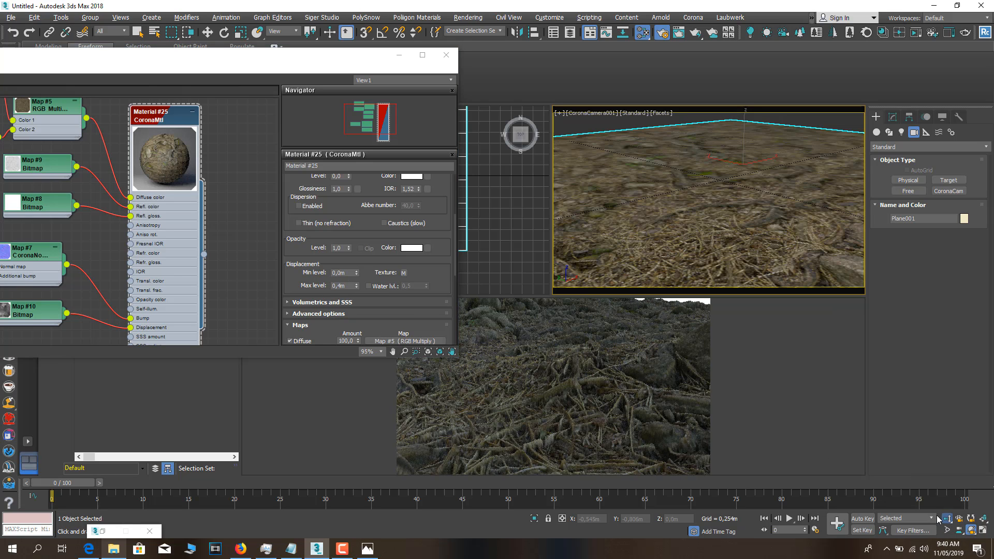
drag(635, 248, 633, 262)
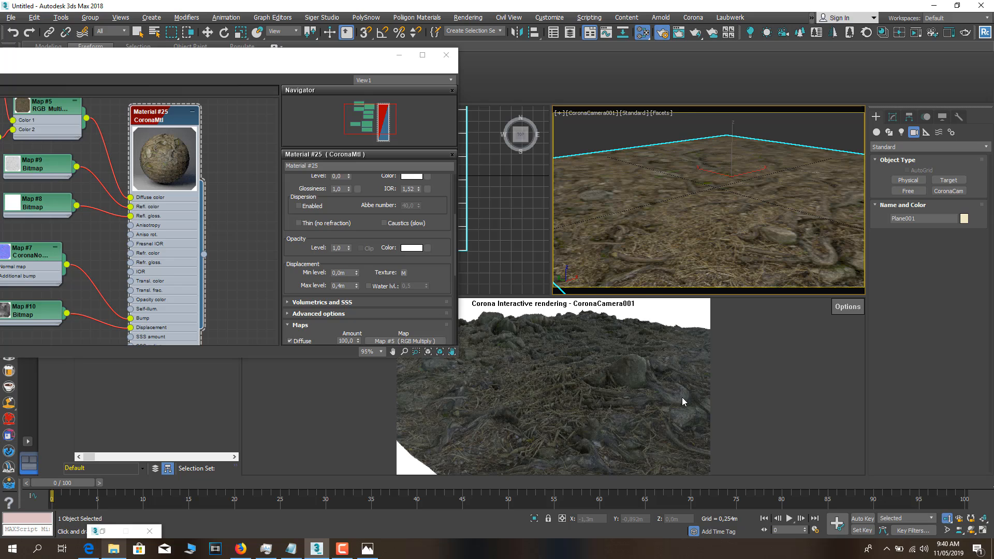
click(843, 307)
click(864, 334)
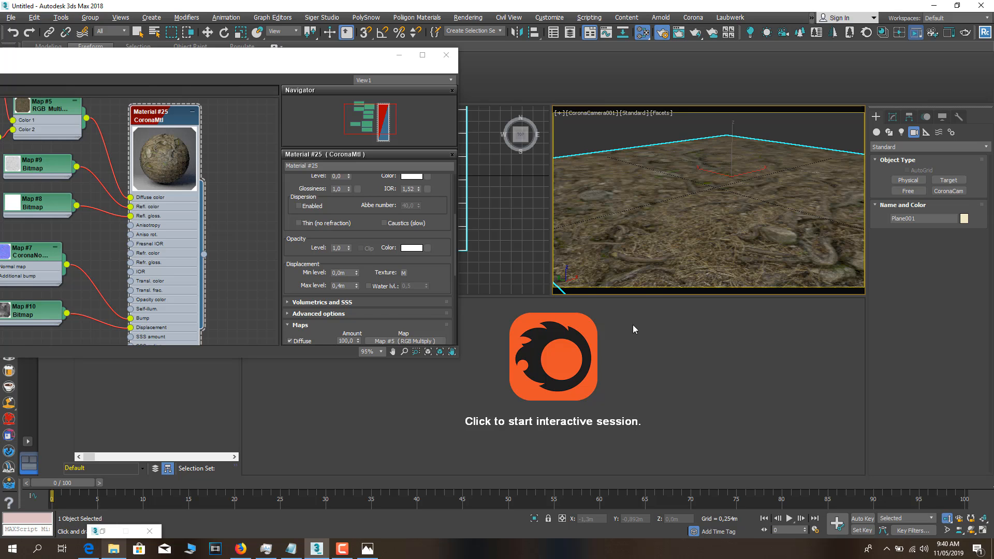
Start interactive rendering in the Corona frame buffer and place its window beside the material editor.
click(598, 455)
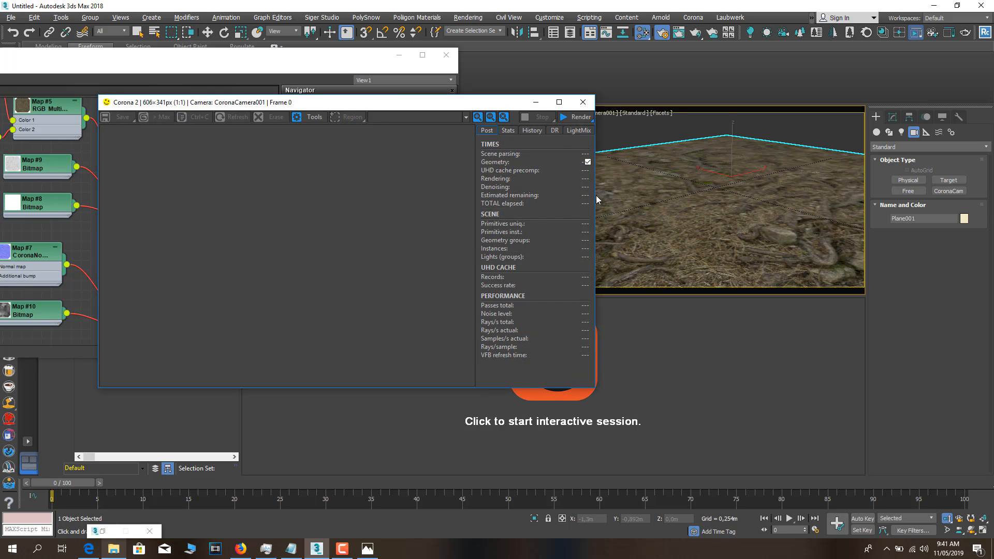
drag(395, 107, 723, 169)
scroll(709, 338, up, 1)
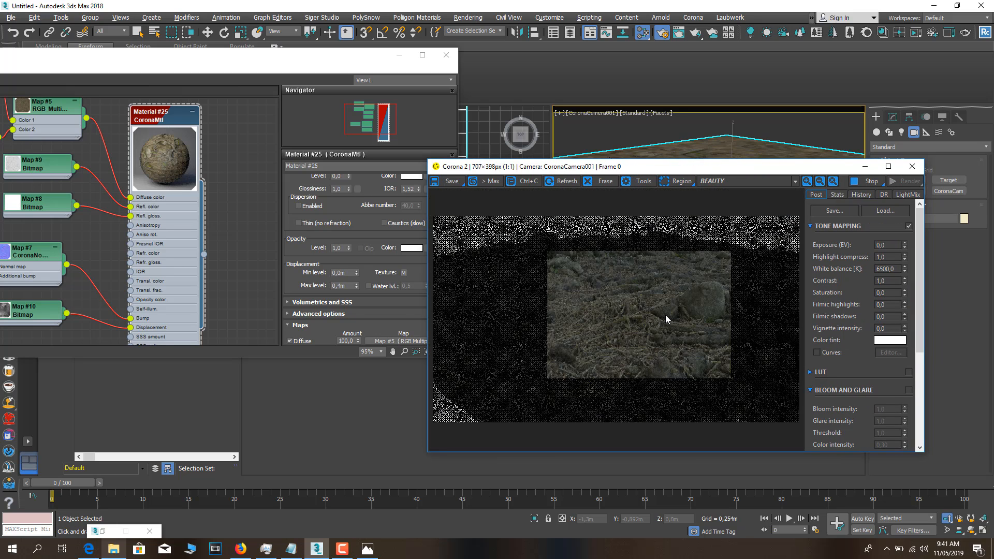
Return the displacement Max level to 0,2 m and inspect the enlarged render of the ground.
double_click(345, 285)
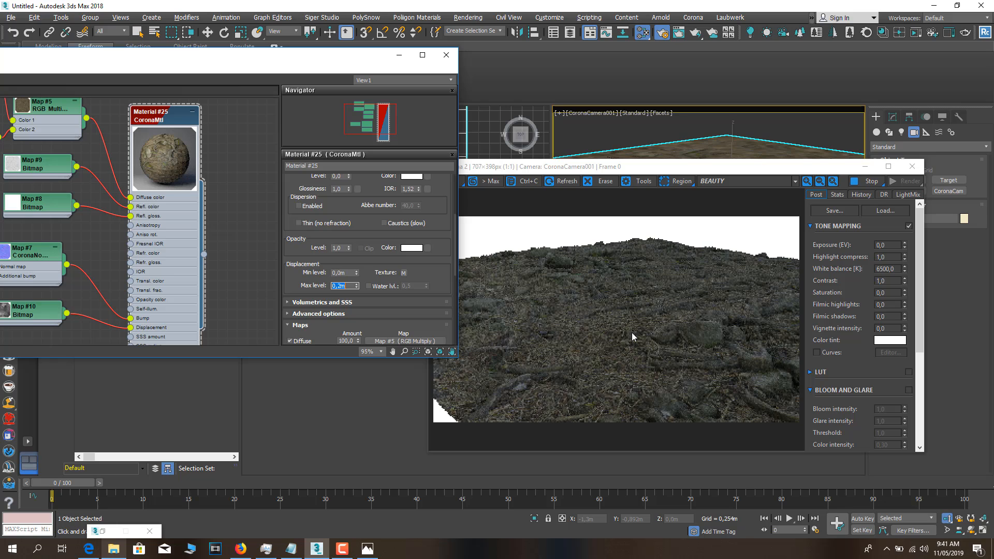
scroll(535, 294, up, 1)
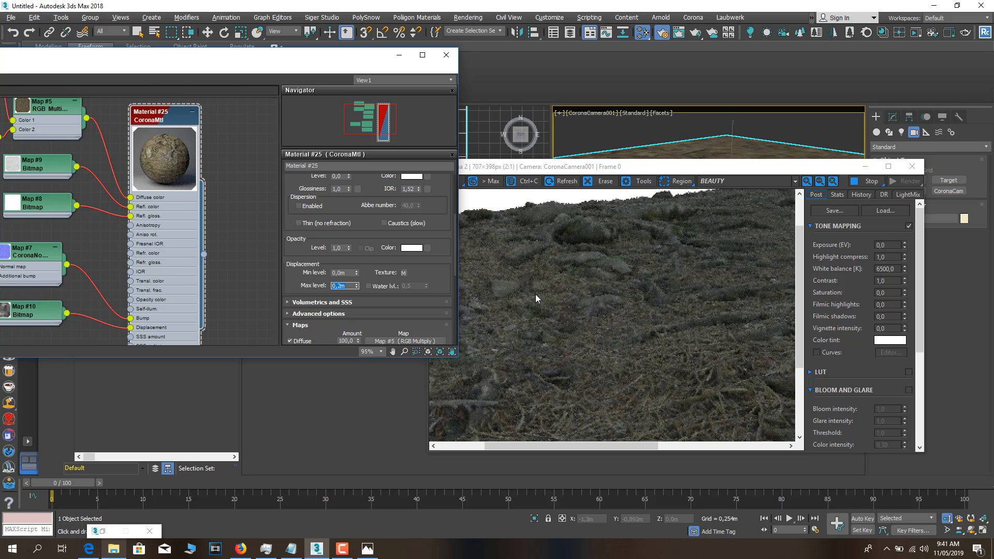
drag(600, 172, 680, 150)
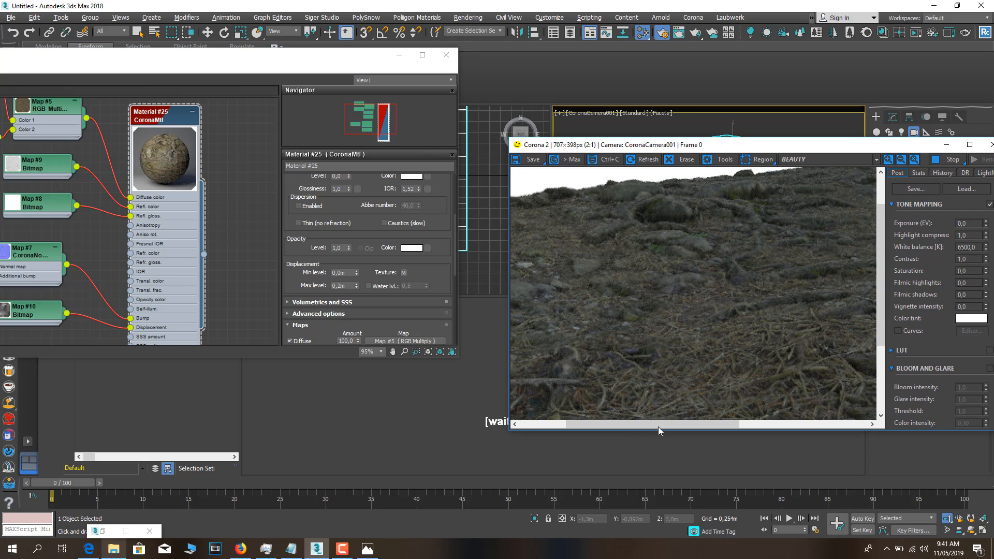
drag(659, 428, 614, 431)
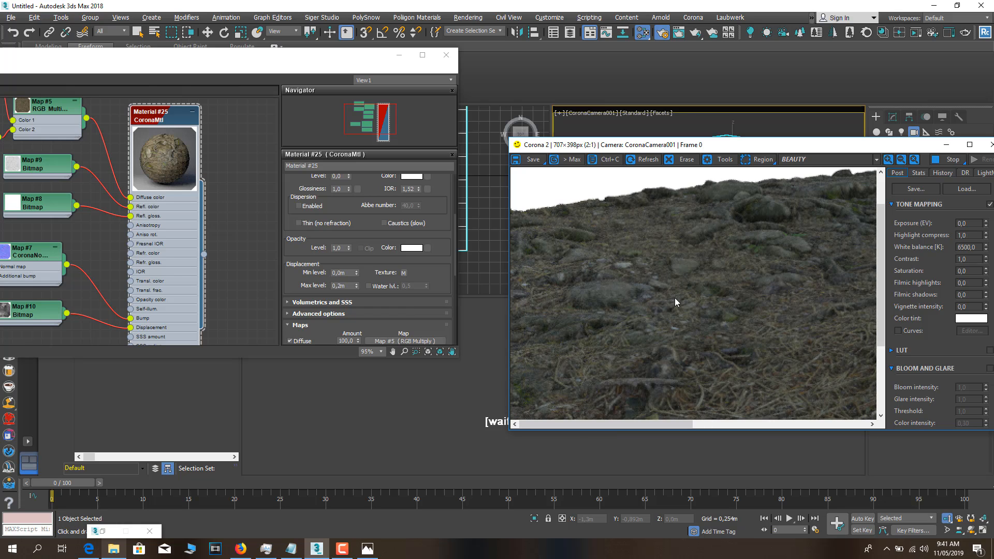
Close the frame buffer, restart interactive rendering, and place the window so part of the camera viewport stays free.
drag(832, 148, 370, 135)
click(533, 135)
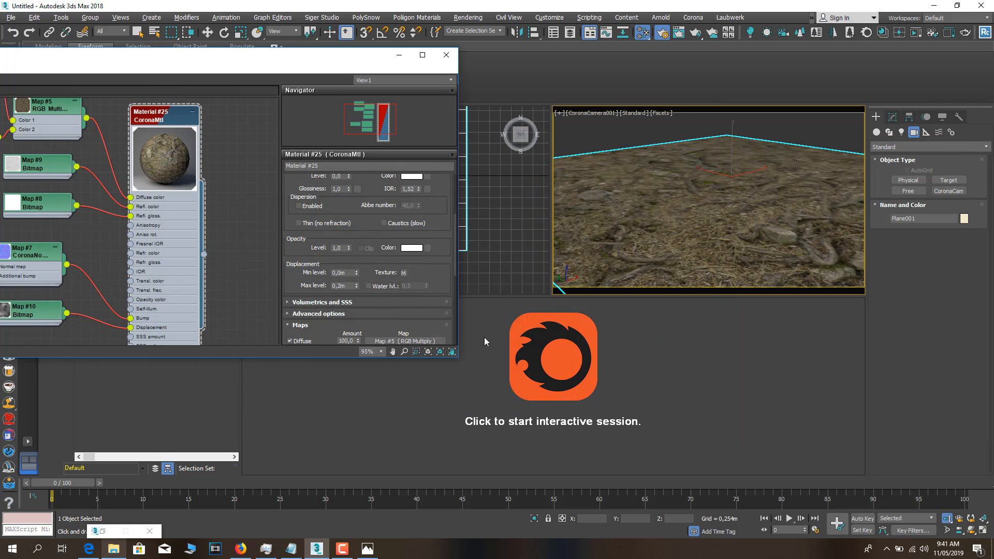
click(921, 34)
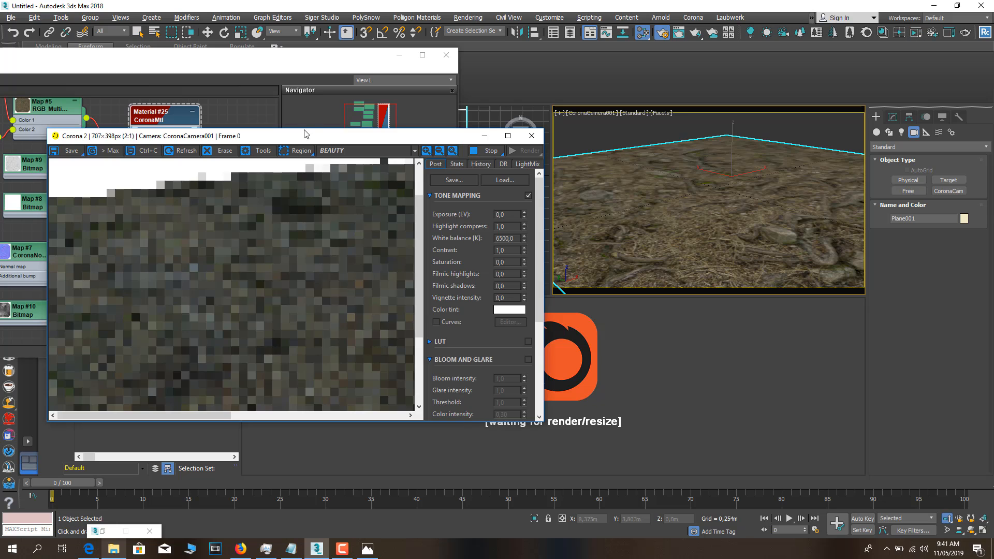
drag(310, 139, 522, 140)
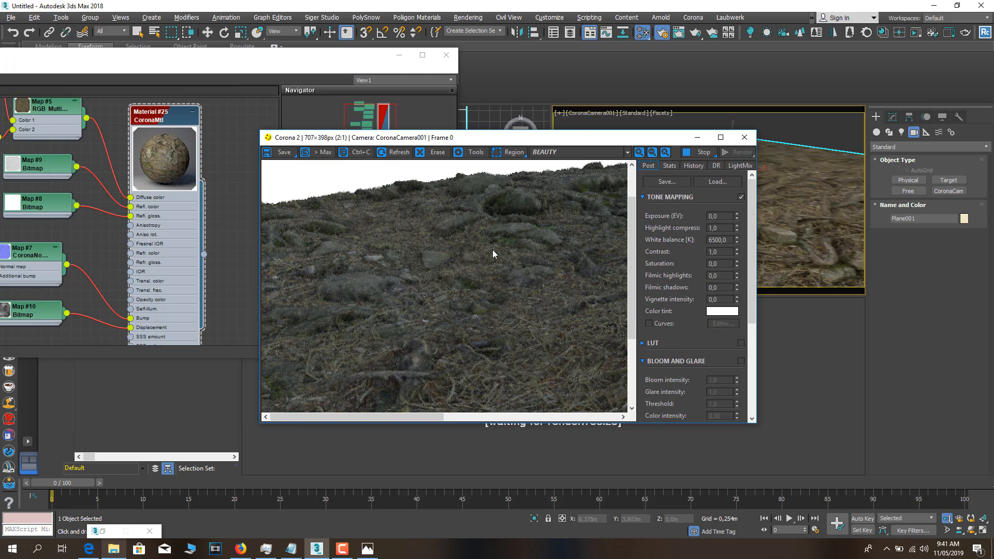
scroll(379, 275, down, 1)
scroll(596, 330, up, 1)
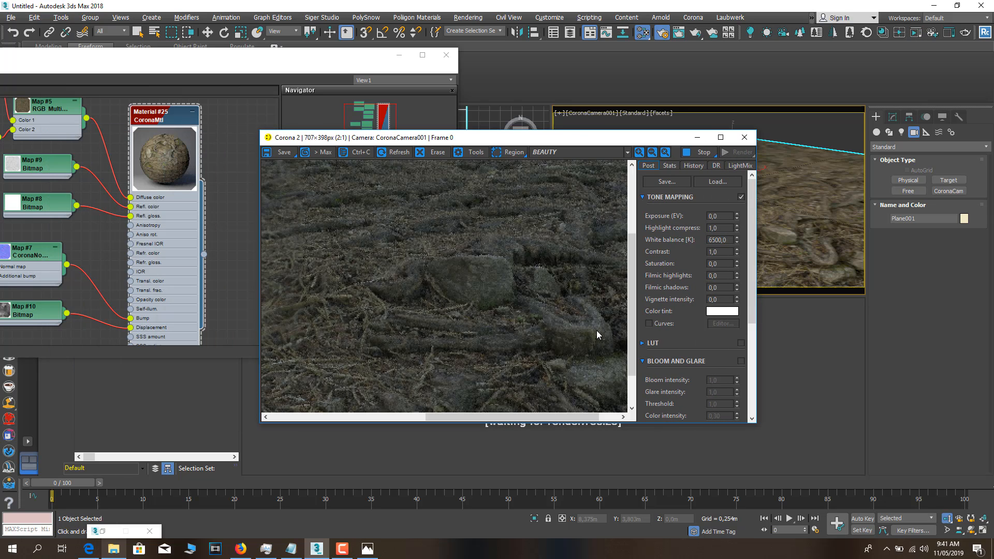
scroll(596, 330, down, 1)
Orbit the camera to a new angle on the ground and set the render's Exposure (EV) to 1,119.
middle_drag(782, 222, 802, 271)
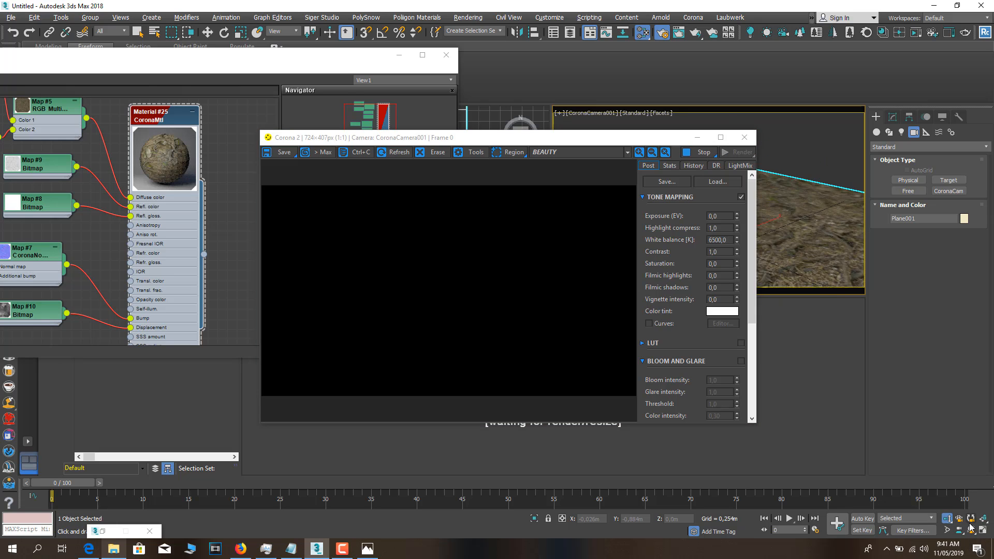
drag(793, 226, 830, 162)
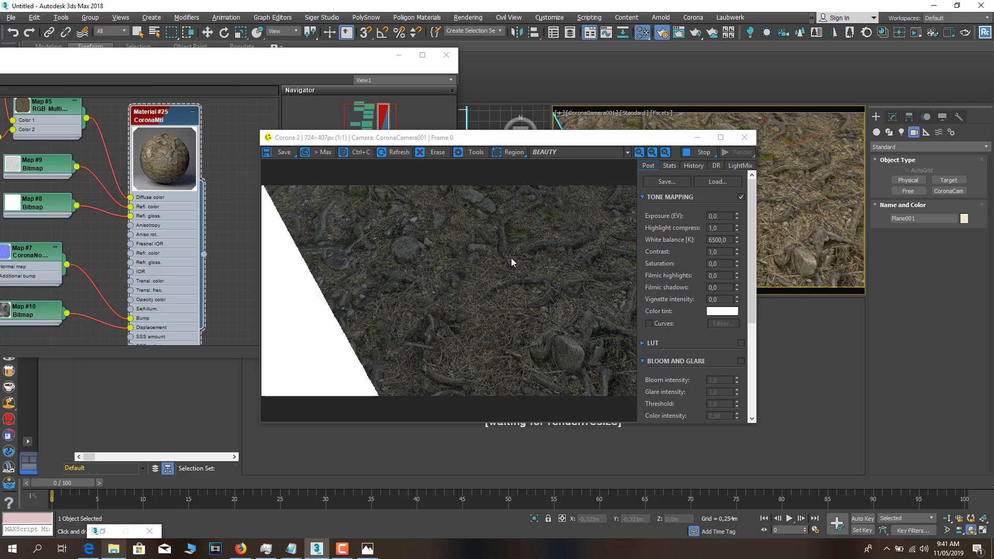
drag(798, 177, 811, 213)
drag(737, 213, 766, 64)
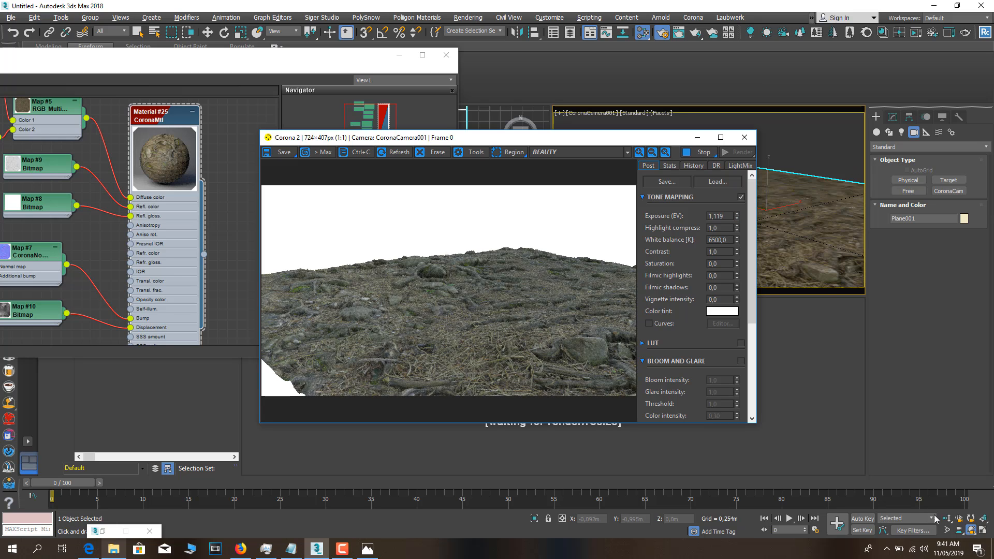
Dolly and orbit the camera to a low close-up of the stones and roots to examine the displacement detail.
click(947, 519)
drag(773, 213, 775, 167)
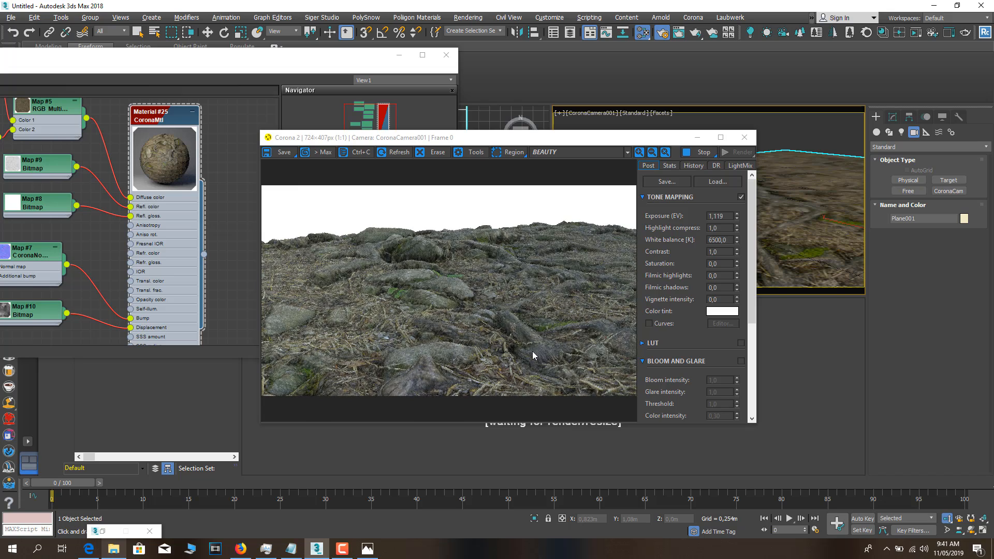
drag(823, 258, 819, 231)
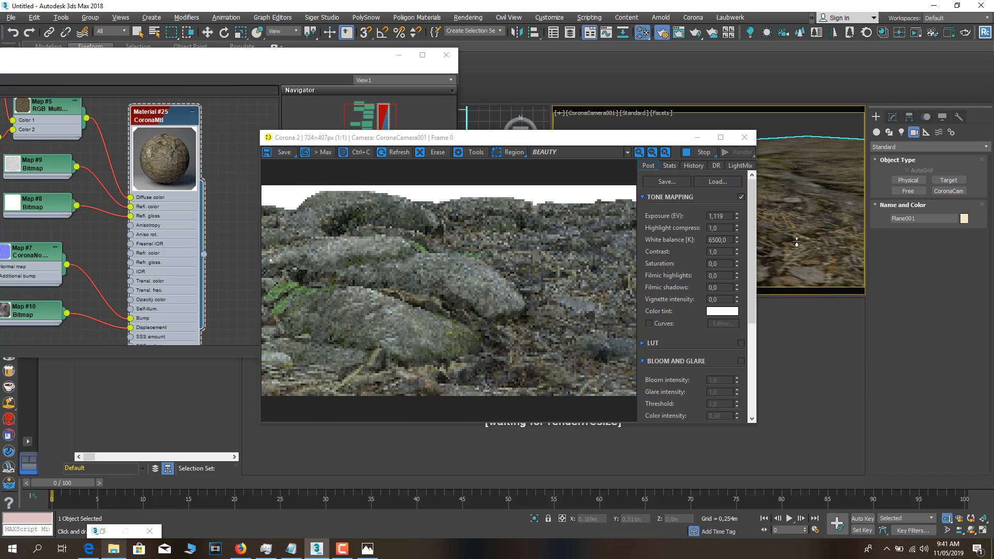
middle_drag(791, 242, 823, 227)
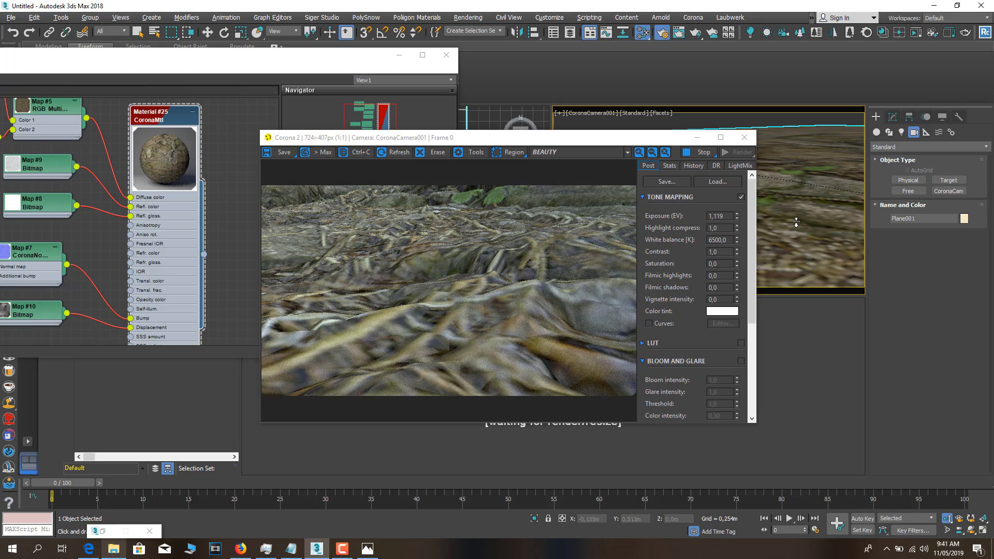
Orbit and dolly the camera from the close-up to a wider view, inspecting the displaced stones and roots in the render.
drag(796, 222, 798, 241)
scroll(443, 337, up, 2)
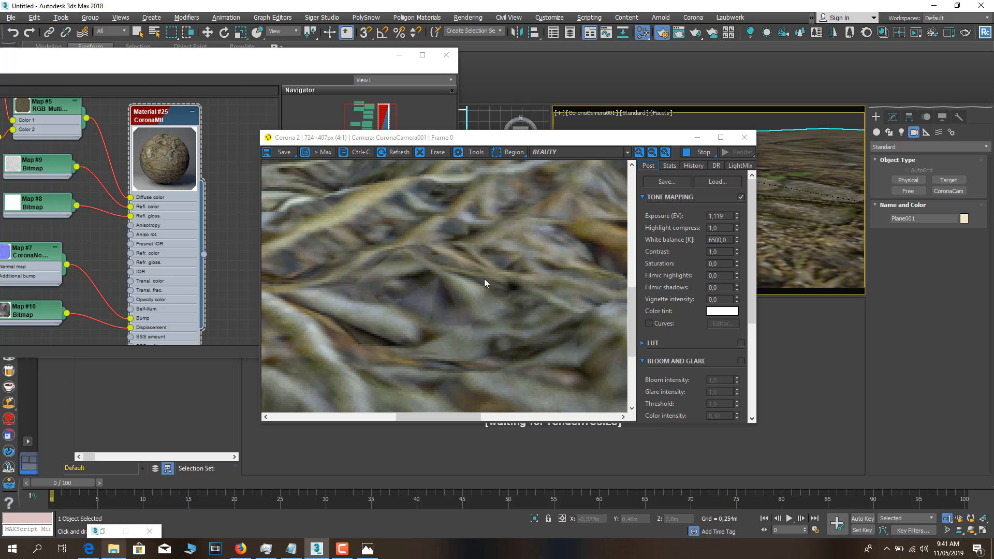
scroll(449, 284, down, 1)
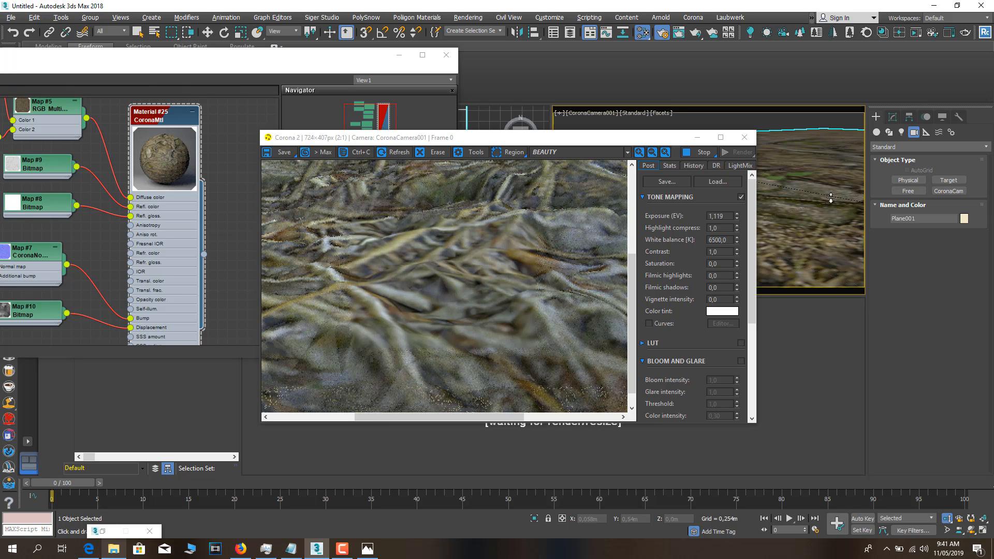
scroll(779, 241, down, 5)
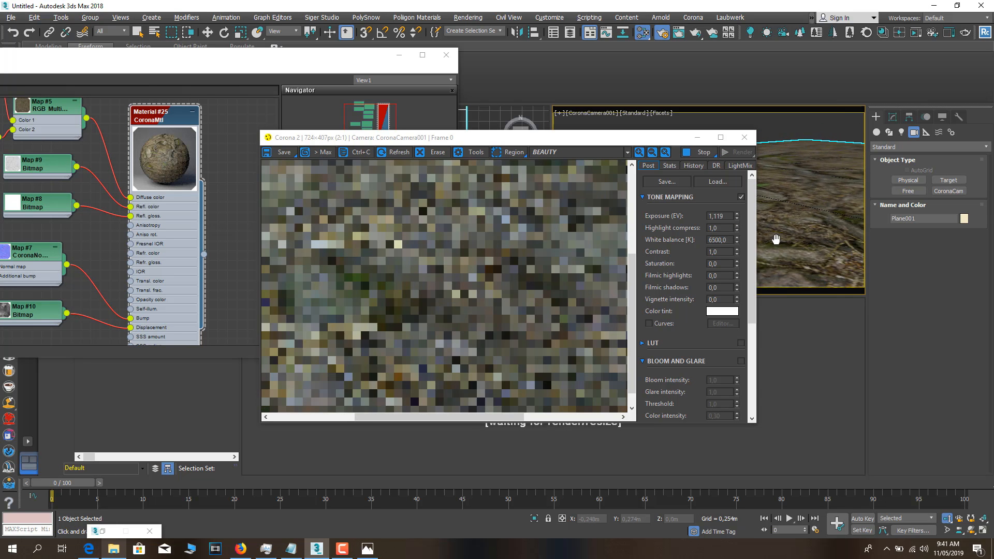
middle_drag(780, 241, 784, 254)
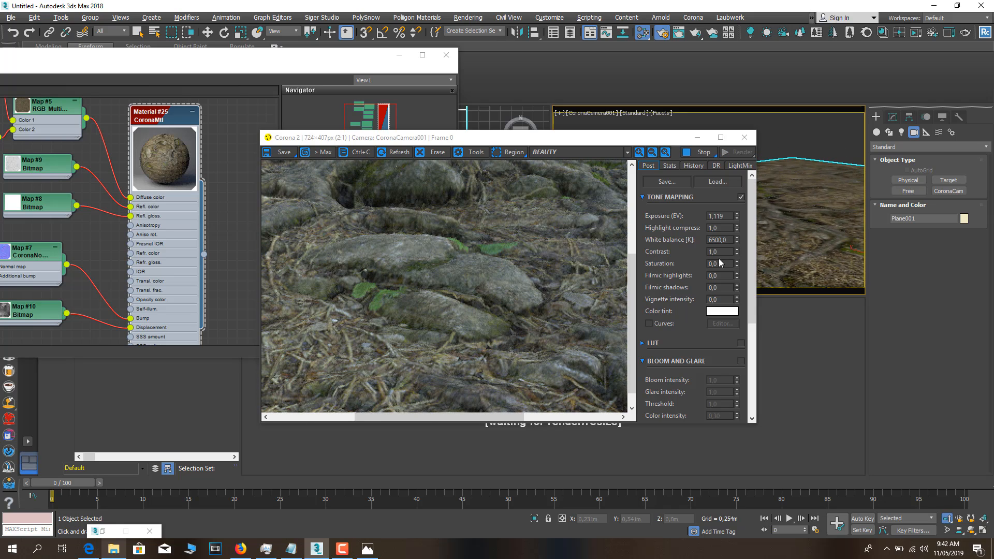
scroll(770, 242, down, 2)
middle_drag(770, 241, 790, 217)
scroll(805, 267, down, 2)
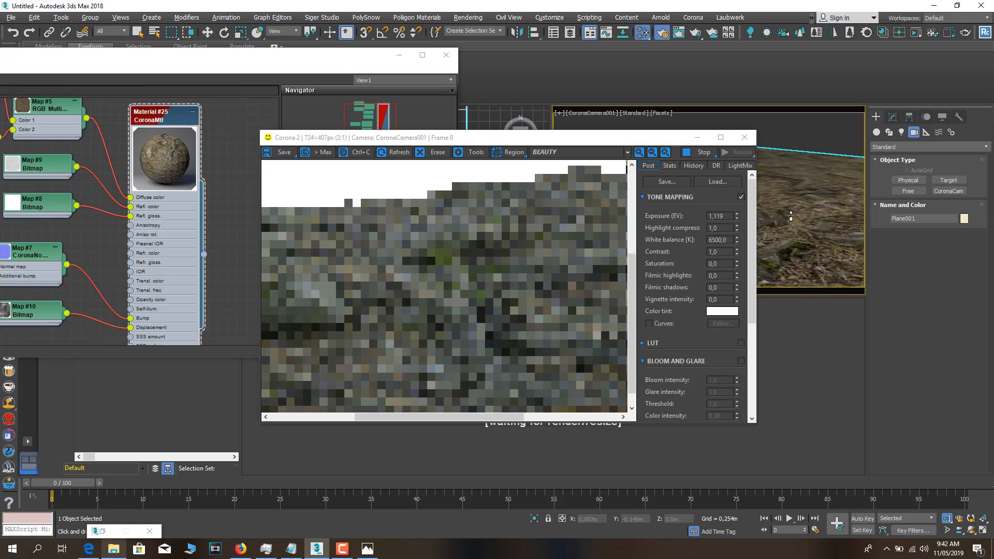
Set the displacement Max level to 0,4 m and orbit the camera out to check the relief across the plane.
drag(549, 143, 771, 186)
click(349, 286)
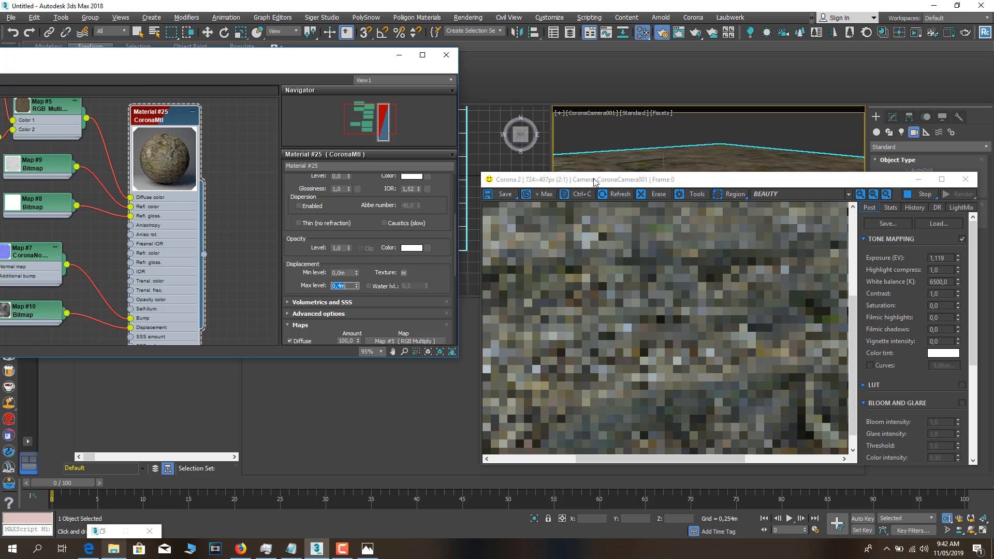
drag(594, 181, 237, 141)
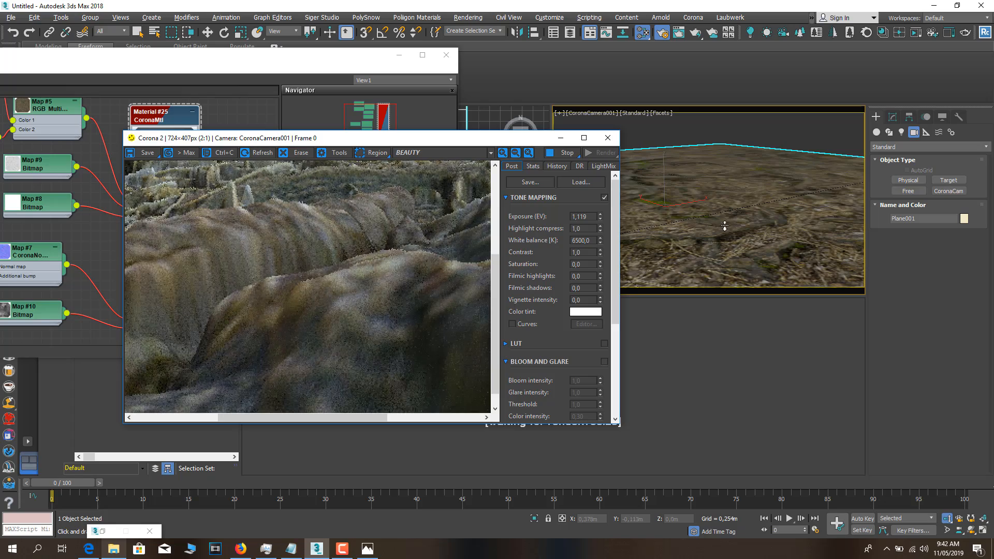
middle_drag(723, 222, 728, 254)
scroll(727, 253, down, 2)
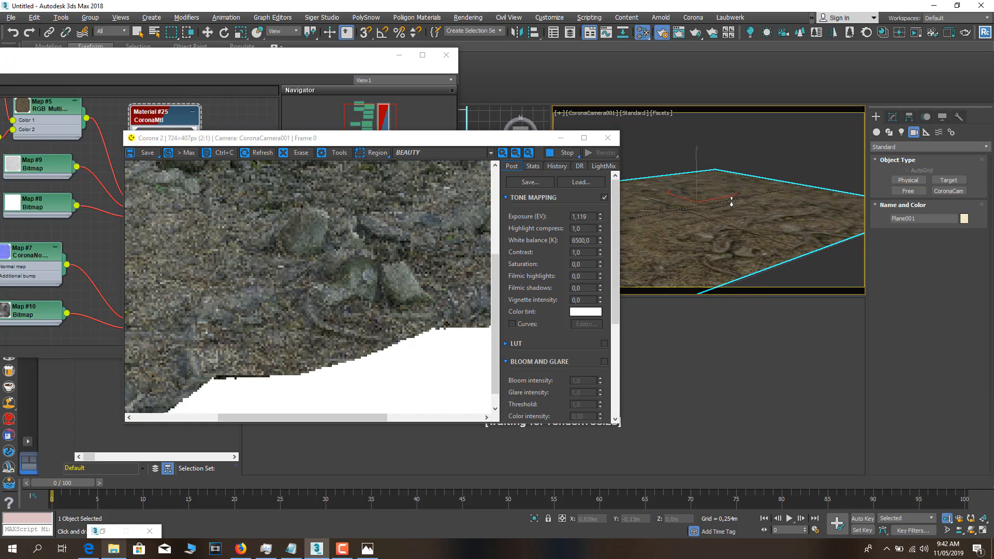
middle_drag(732, 201, 742, 220)
middle_drag(720, 254, 753, 256)
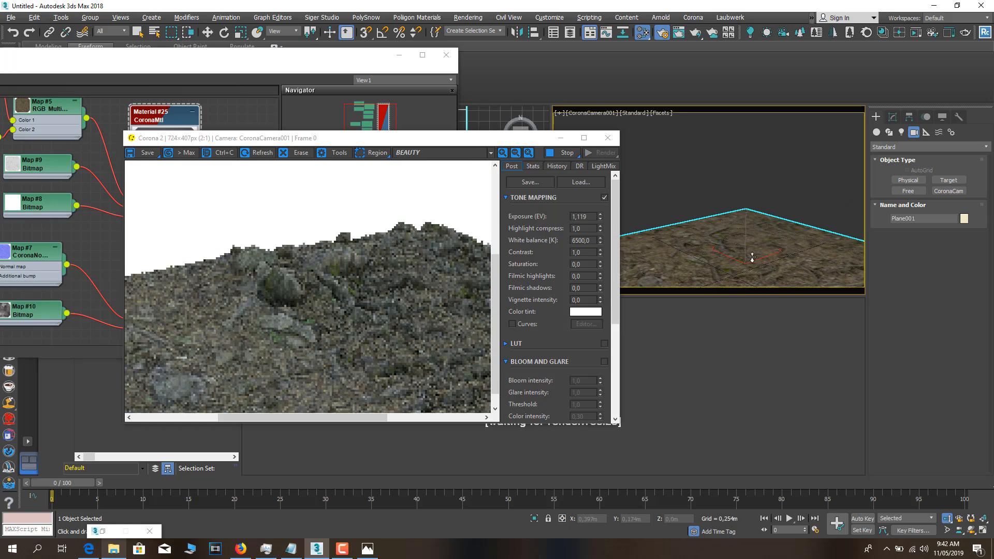
Restart the interactive render and orbit the camera to a higher view over the roots and stones.
click(608, 137)
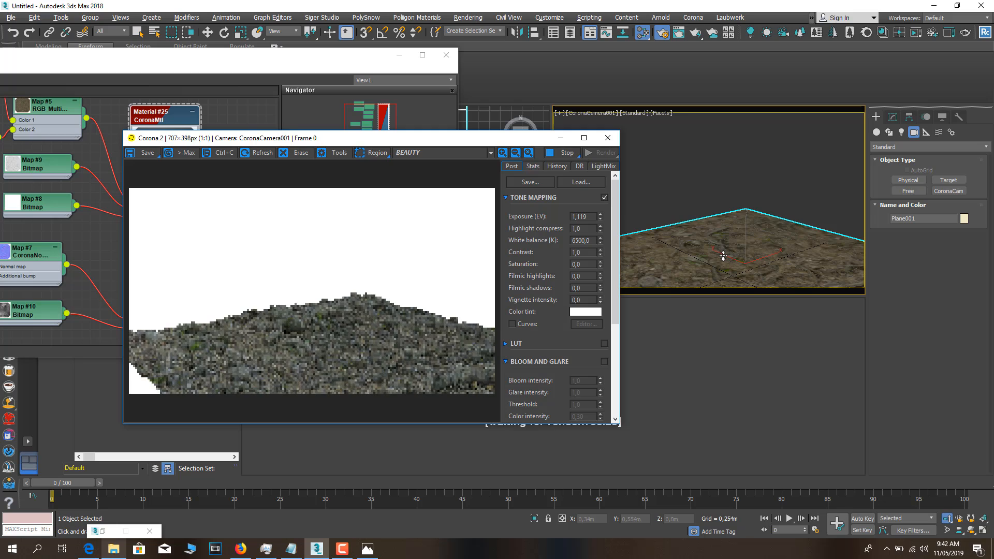
drag(722, 255, 737, 164)
click(971, 530)
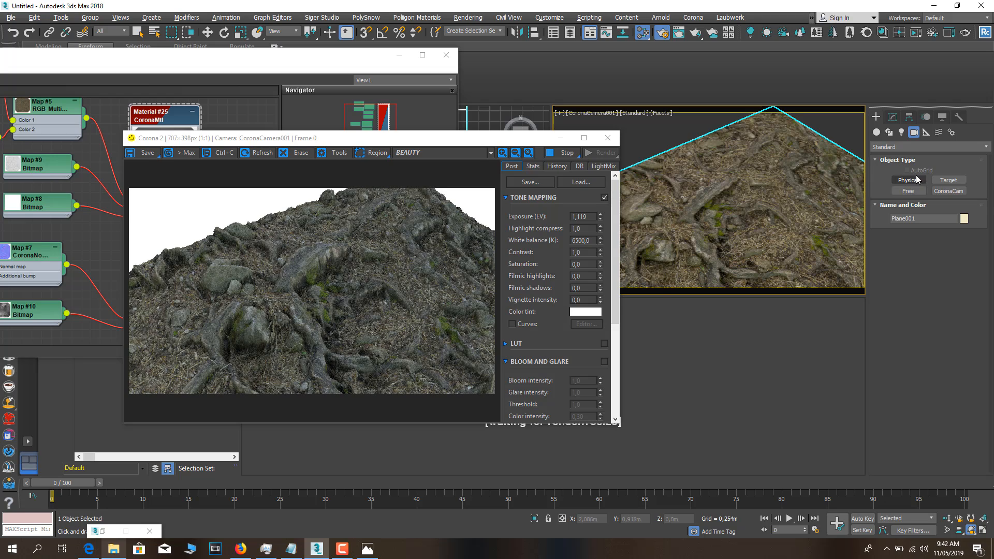
drag(708, 219, 687, 240)
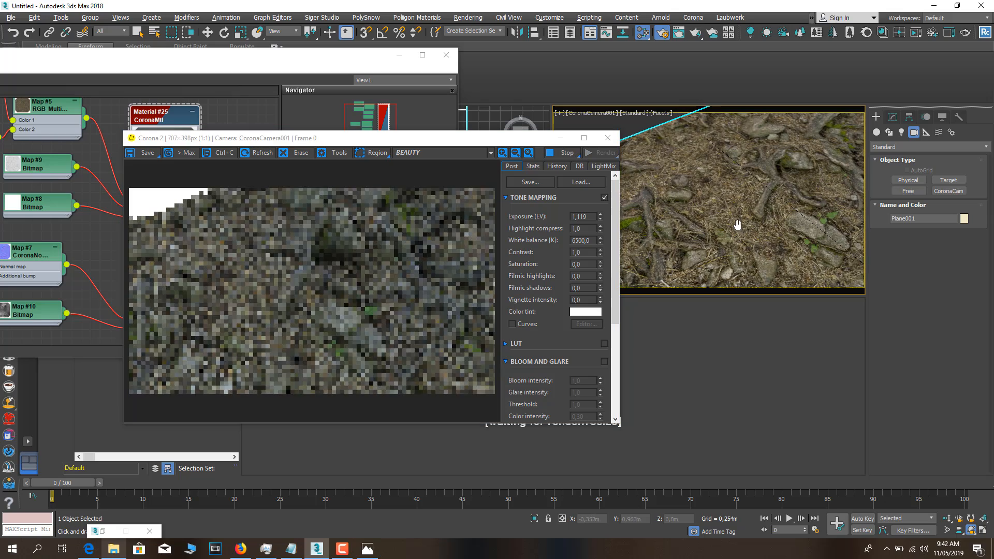
Review the complete Material #25 node graph in a maximized material editor, then restore and minimize the editor.
drag(271, 60, 489, 87)
double_click(488, 87)
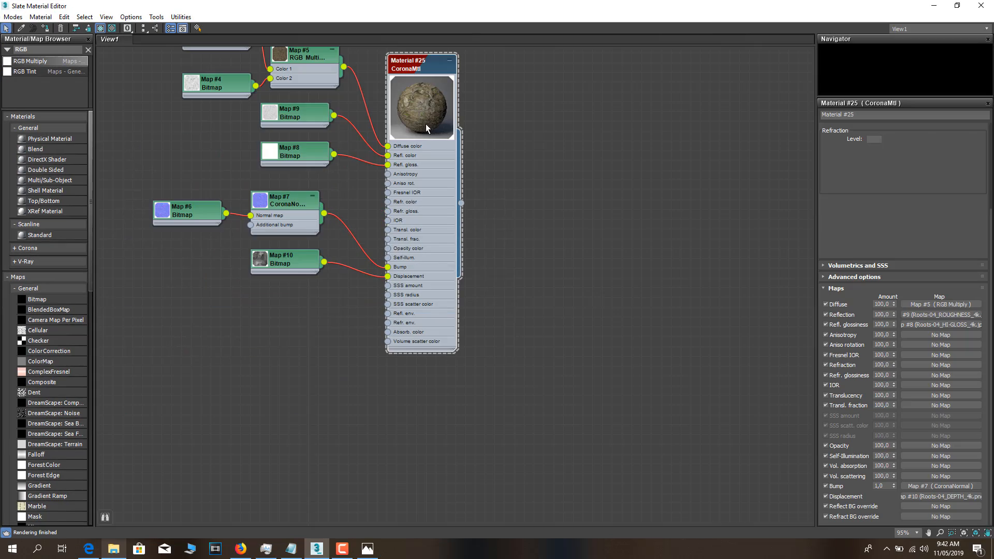
scroll(344, 140, up, 4)
click(346, 139)
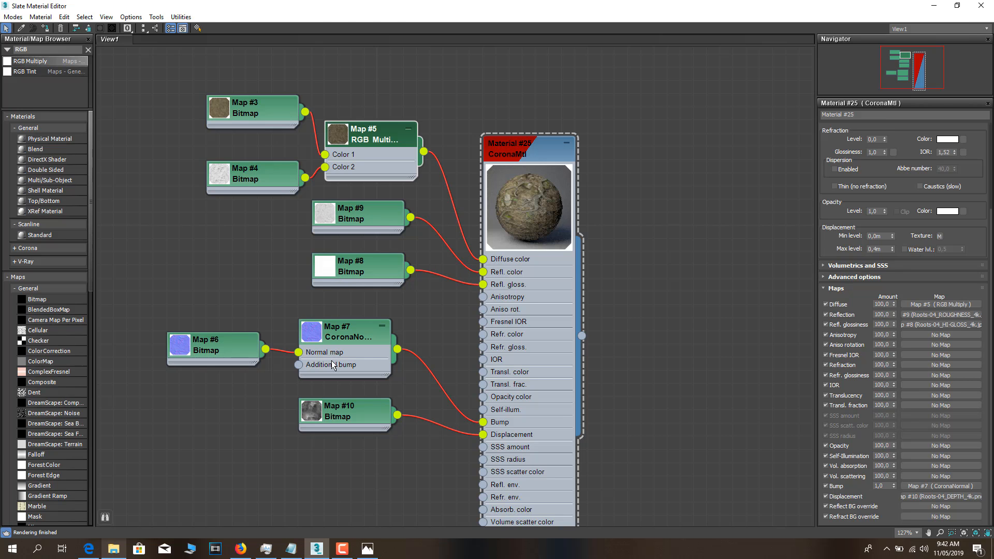
drag(568, 4, 325, 138)
click(591, 141)
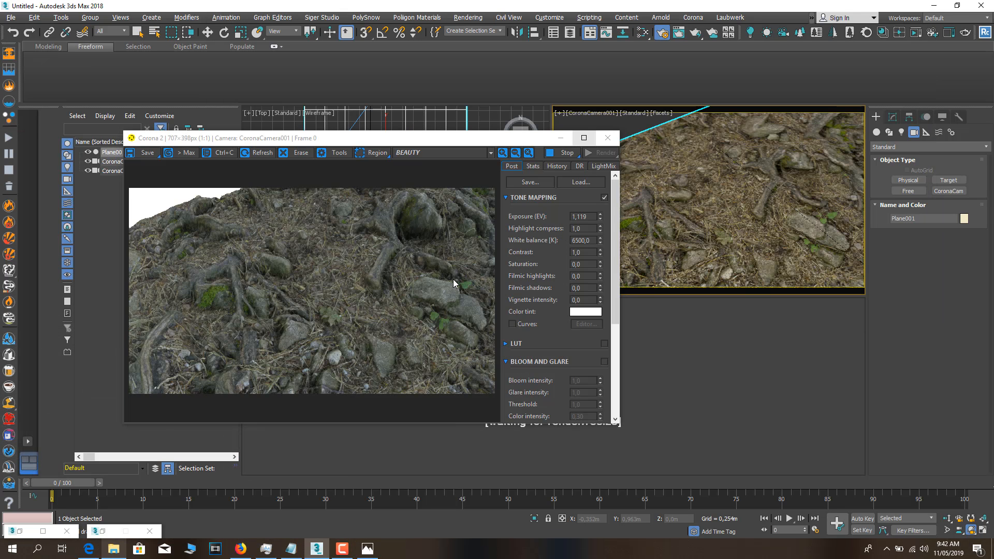
Switch to Firefox, close the Nordic Moss 1x1 M asset, browse Quixel's Free Megascans surfaces, and return to 3ds Max.
click(239, 549)
click(171, 9)
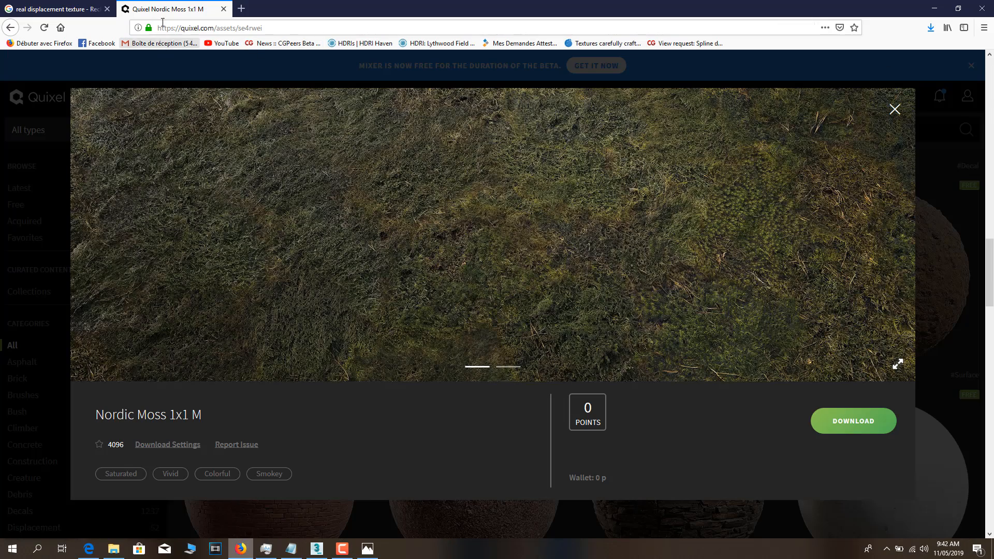
click(187, 26)
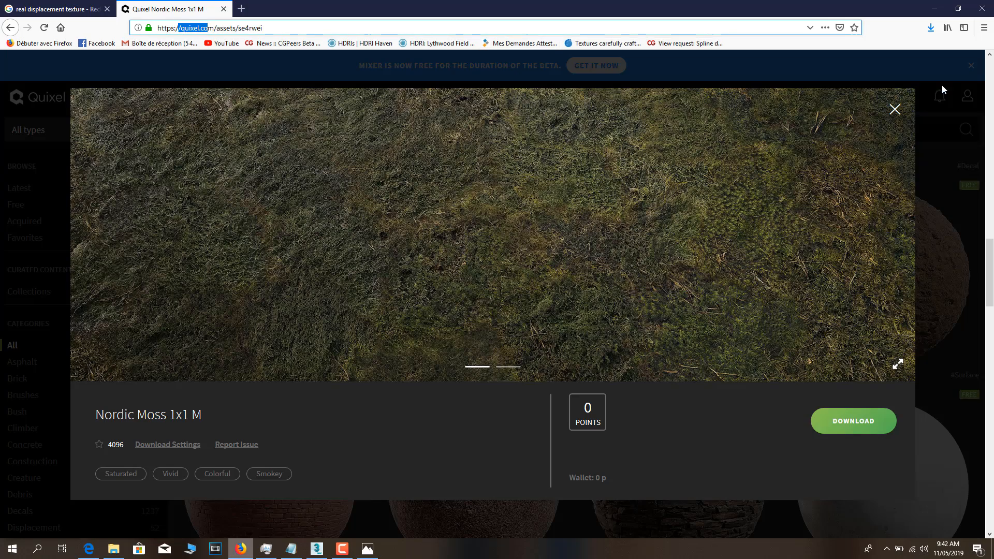
click(894, 109)
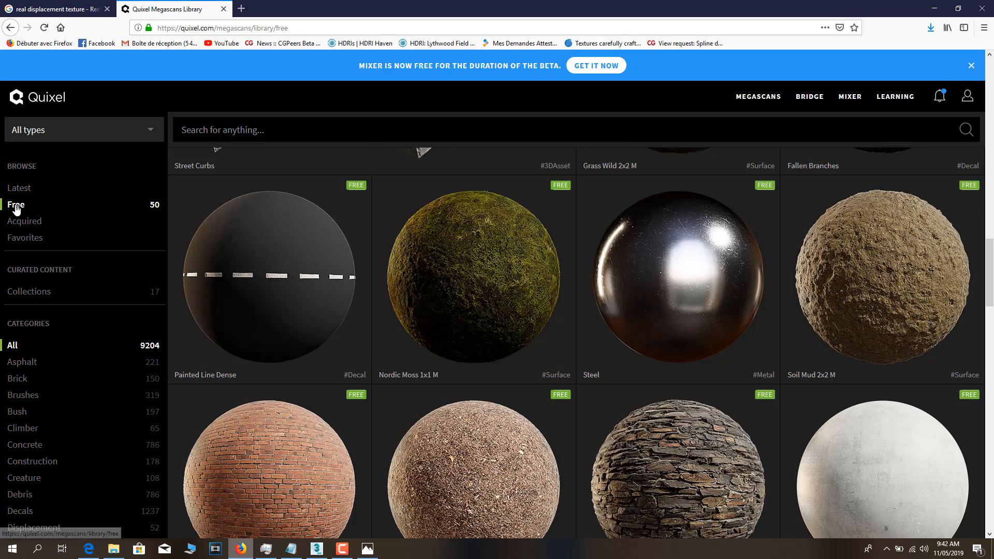
click(16, 205)
scroll(451, 304, down, 15)
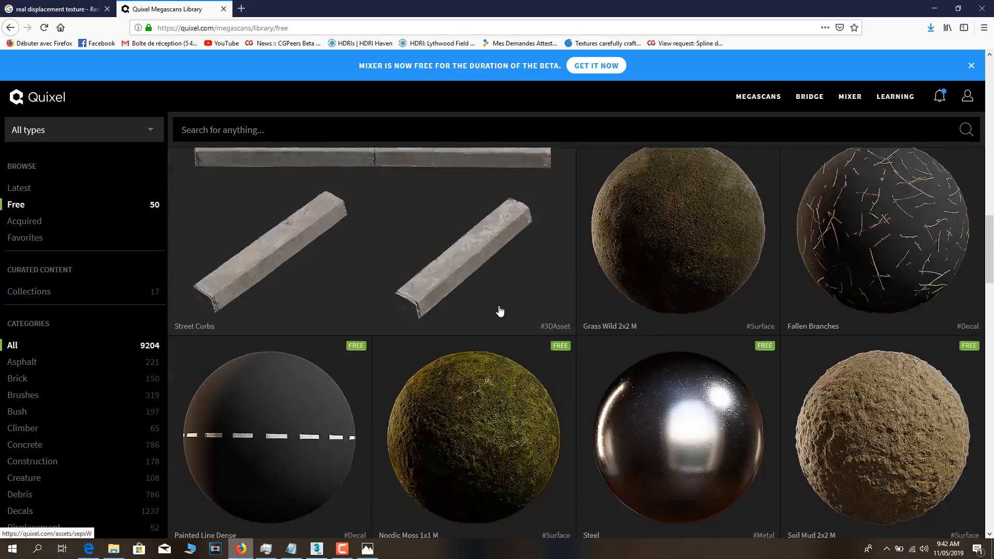
scroll(500, 311, down, 4)
scroll(517, 242, up, 1)
click(517, 242)
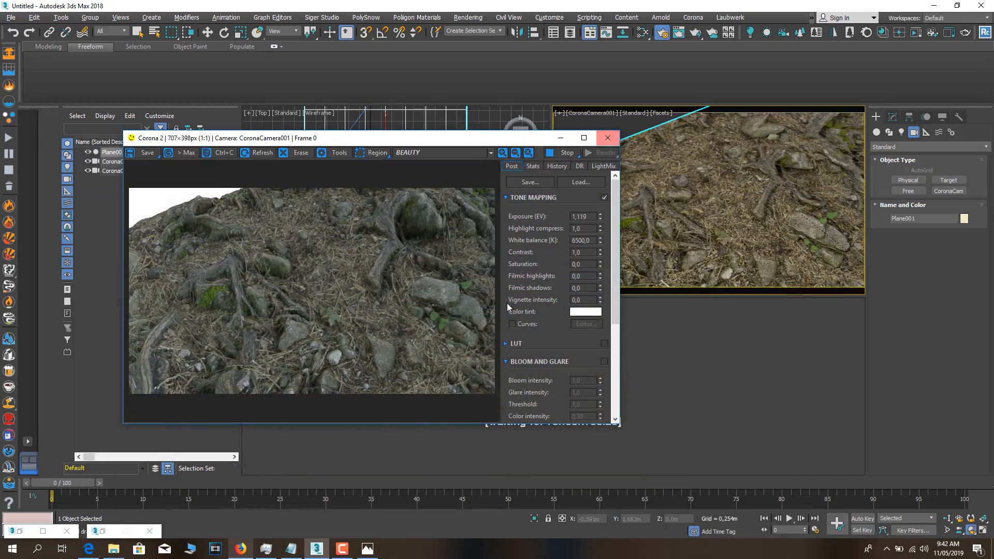
Close the render frame buffer and open the Textures folder of the 00-Bib 3ds Max library in File Explorer.
drag(362, 137, 533, 136)
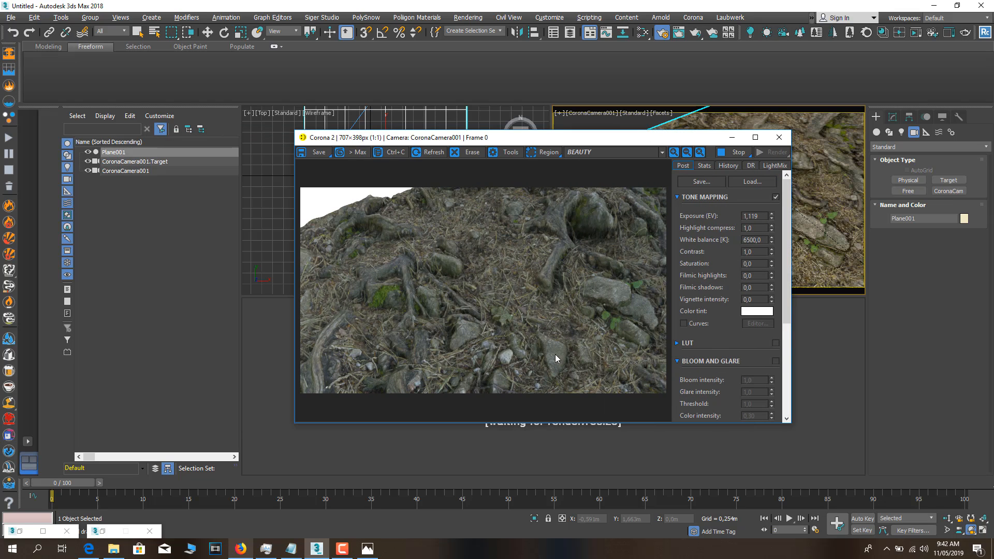
click(786, 141)
click(648, 189)
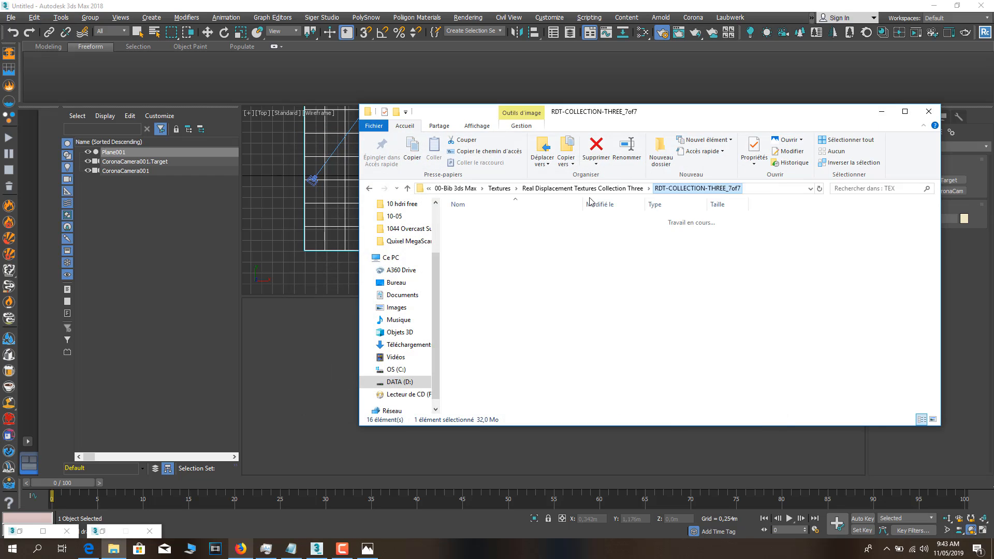
click(591, 188)
click(614, 188)
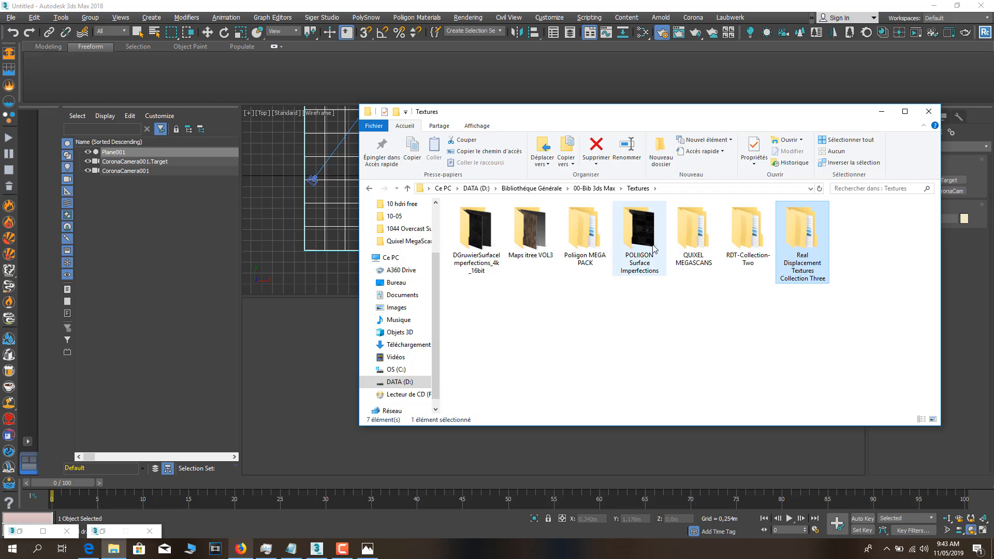
Open QUIXEL MEGASCANS > Moss_Ground_se4rwei, enlarge the thumbnails, and examine the 8K Albedo and AO textures.
double_click(693, 233)
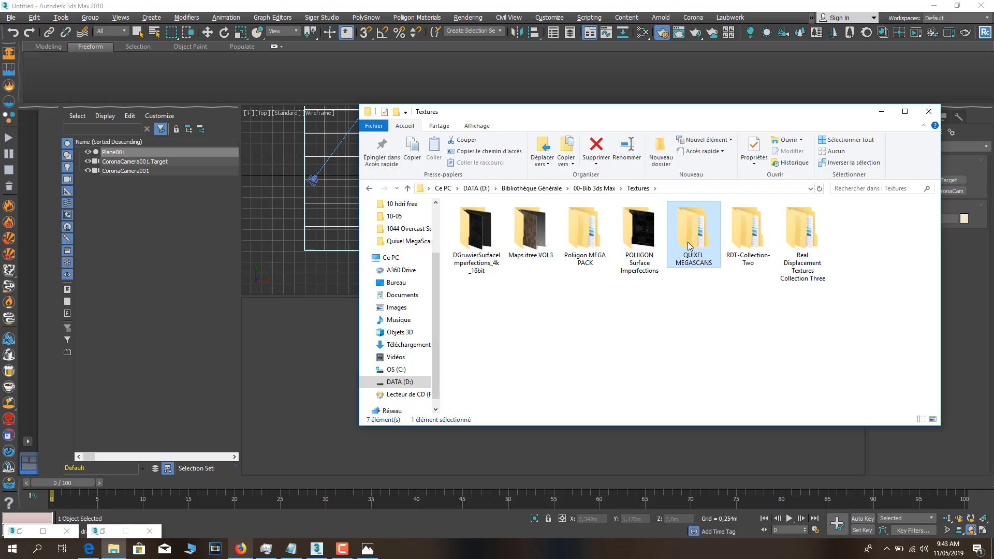
double_click(468, 219)
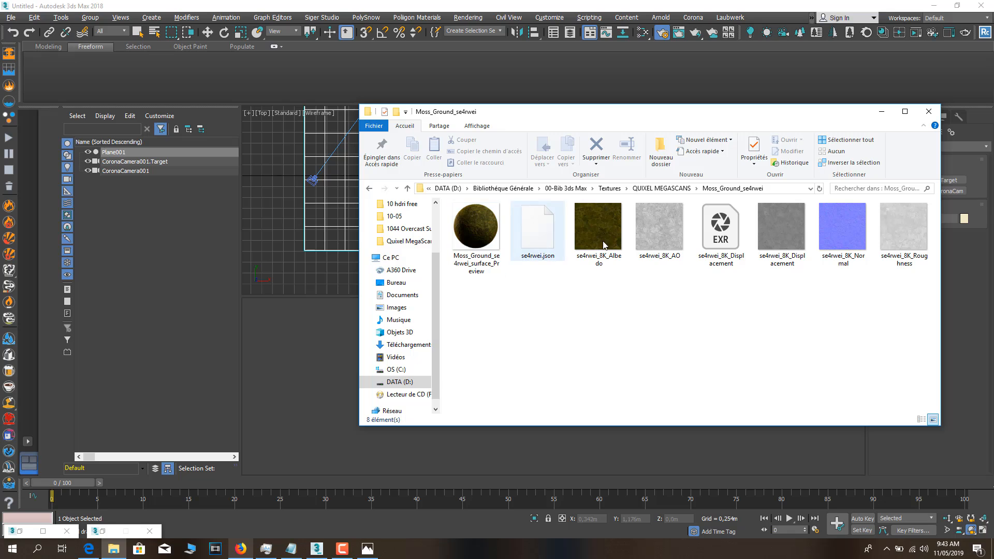
ctrl+scroll(624, 291, up, 3)
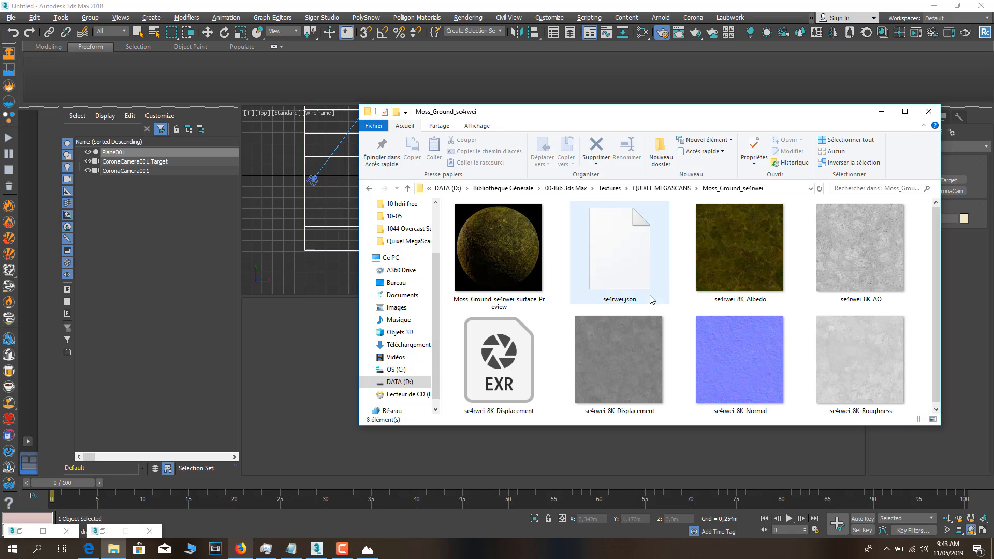
click(745, 308)
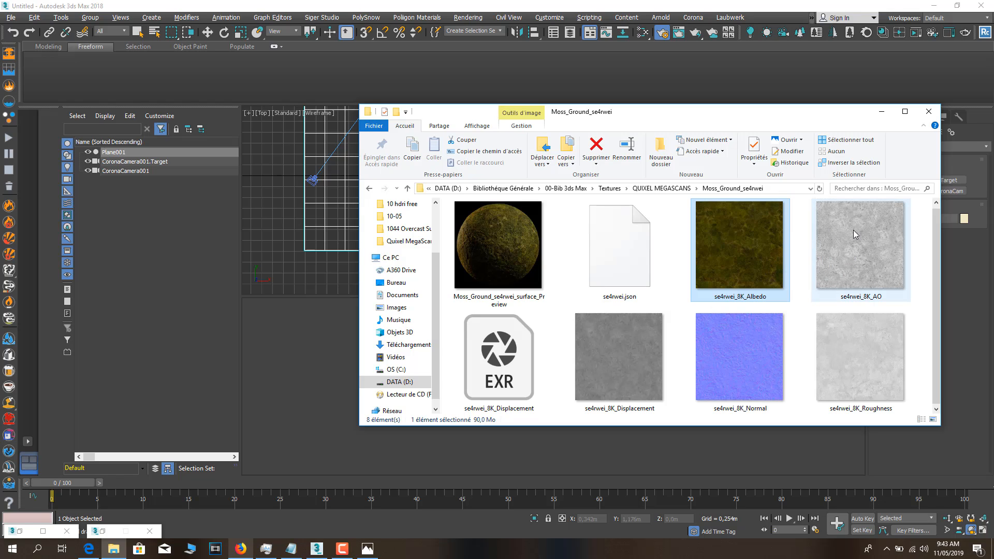
mouse_move(870, 300)
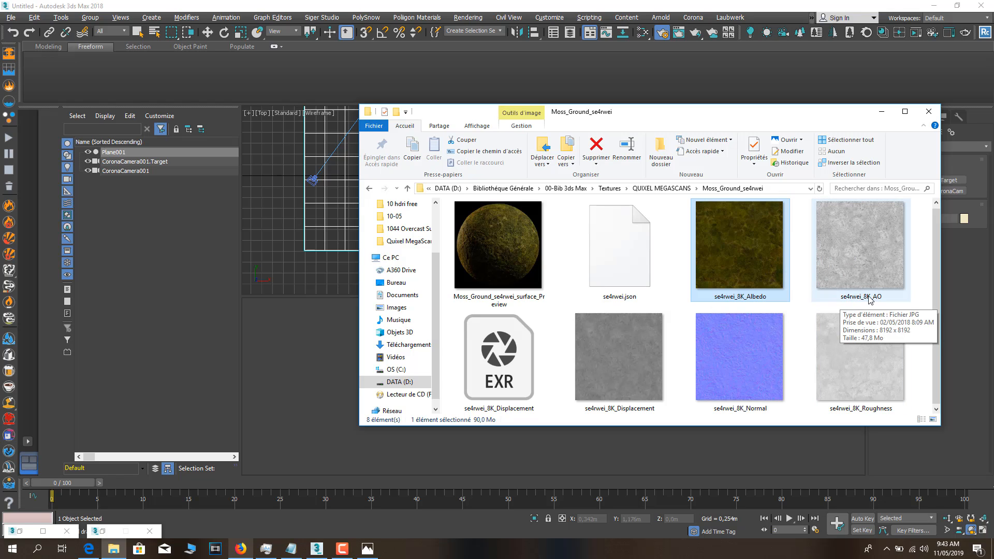
Restore the minimized material editor and put the Render Setup window away.
click(105, 533)
click(103, 531)
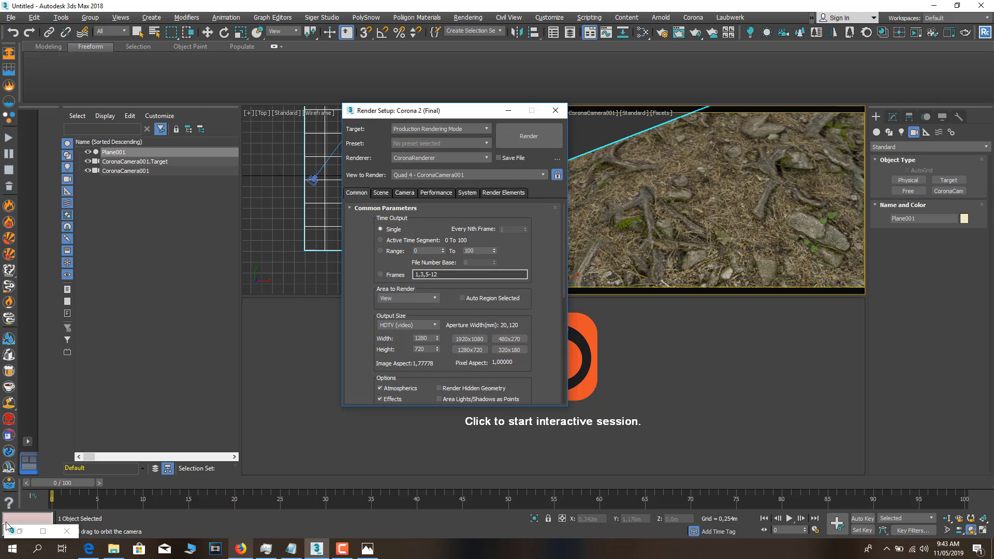
click(20, 532)
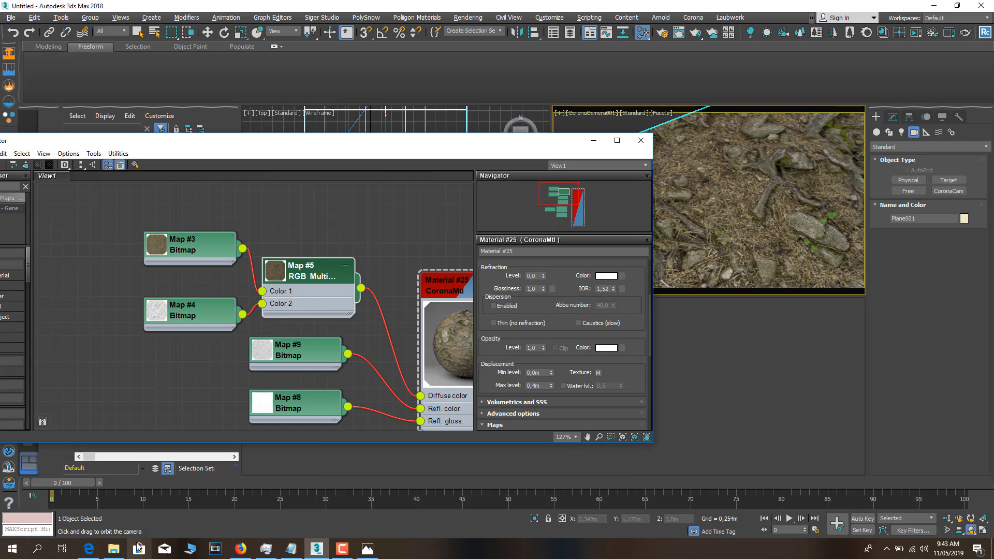
Compare the Moss_Ground_se4rwei texture files with the material's reflection, glossiness, bump and displacement bitmap nodes.
click(113, 549)
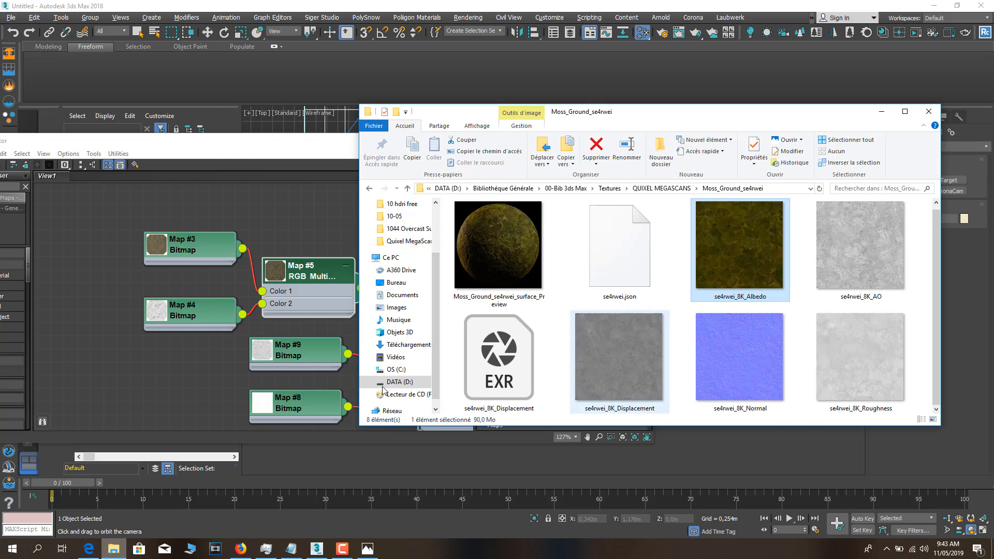
middle_drag(256, 383, 250, 239)
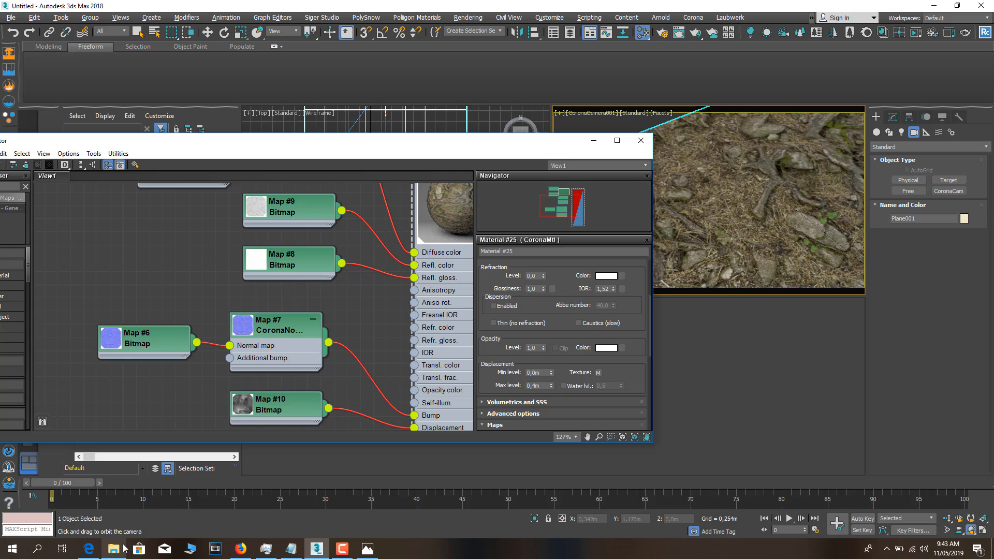
middle_drag(451, 417, 466, 282)
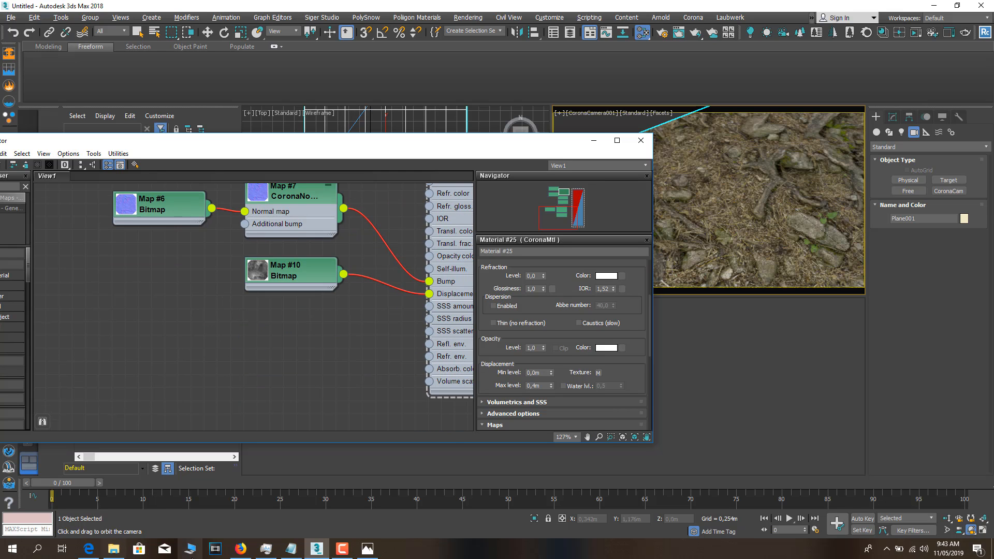
click(114, 549)
click(902, 376)
click(228, 354)
middle_drag(255, 226, 249, 412)
scroll(440, 305, down, 3)
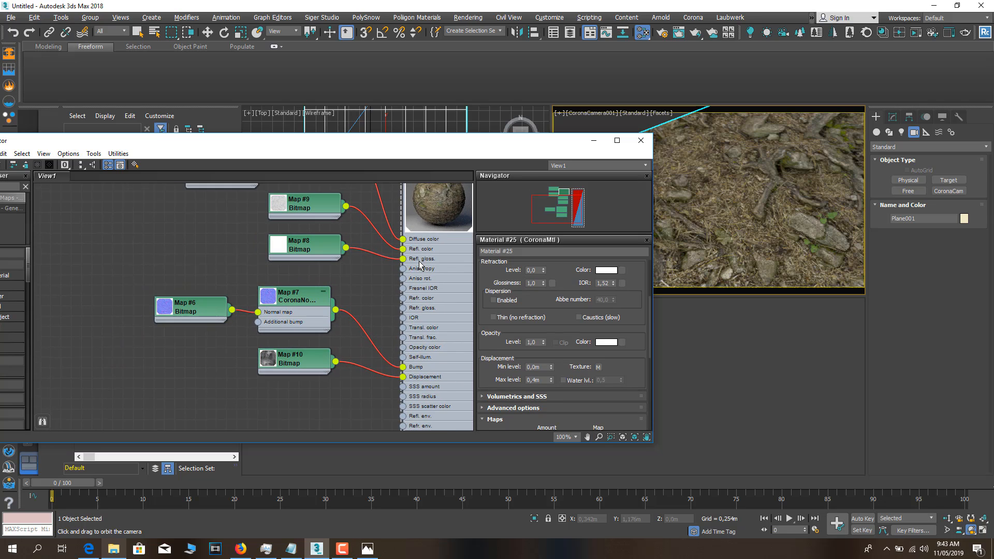
click(294, 237)
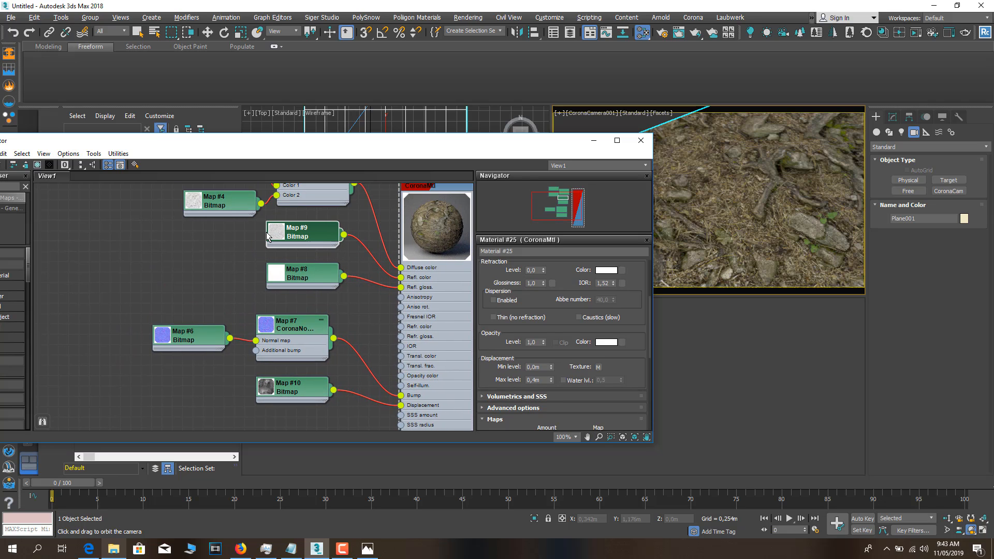
Delete the existing Material #25 and all of its connected map nodes from the node view.
drag(277, 238, 271, 234)
click(114, 549)
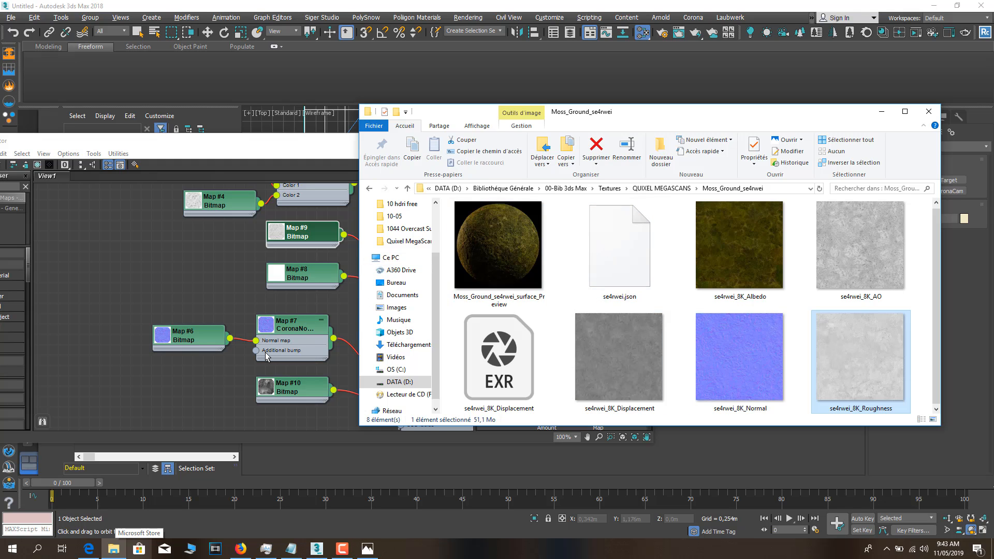
click(194, 355)
scroll(193, 356, down, 3)
middle_drag(250, 278, 352, 243)
scroll(370, 250, down, 1)
middle_drag(410, 201, 365, 218)
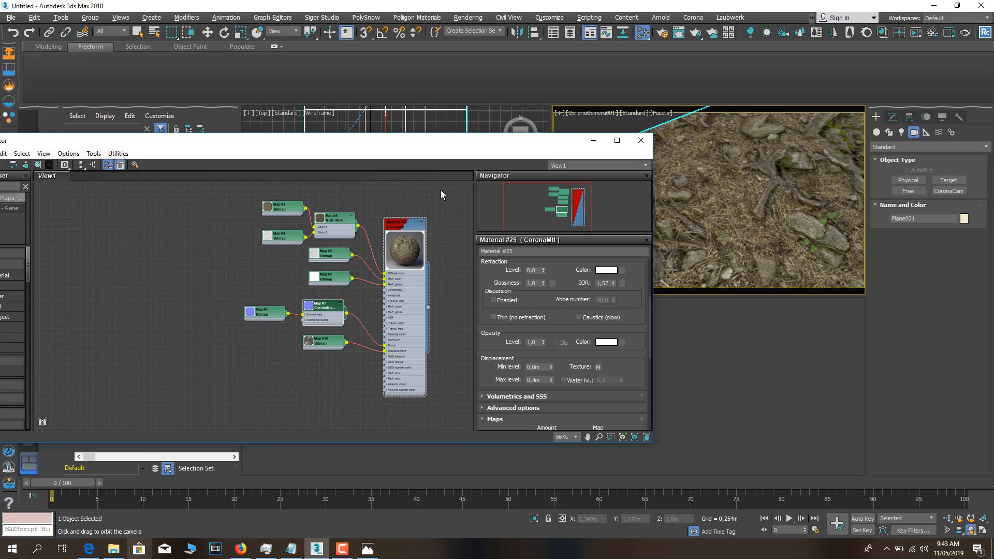
drag(441, 190, 139, 393)
key(Delete)
Create a new Corona material (CoronaMtl) in the empty node view.
right_click(322, 276)
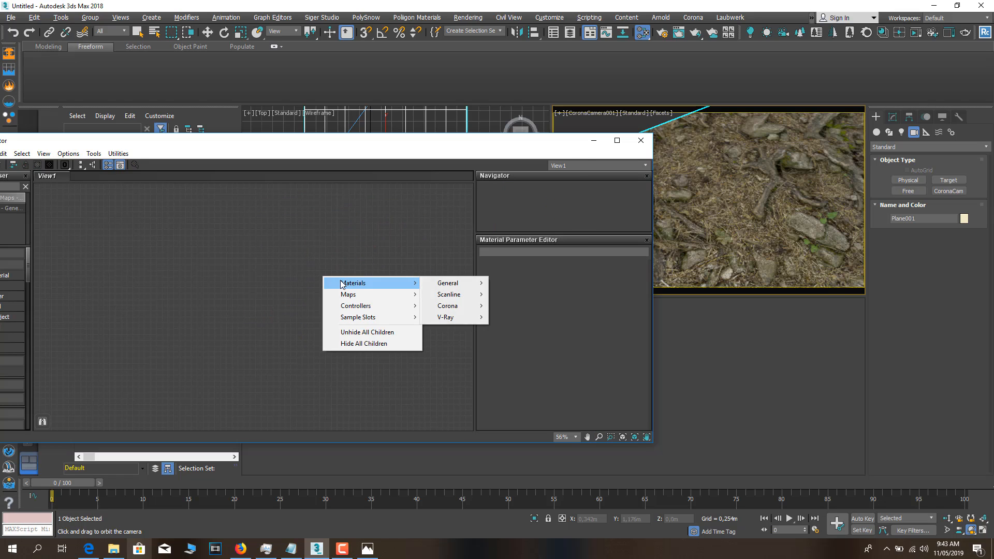
click(341, 550)
right_click(363, 225)
mouse_move(399, 228)
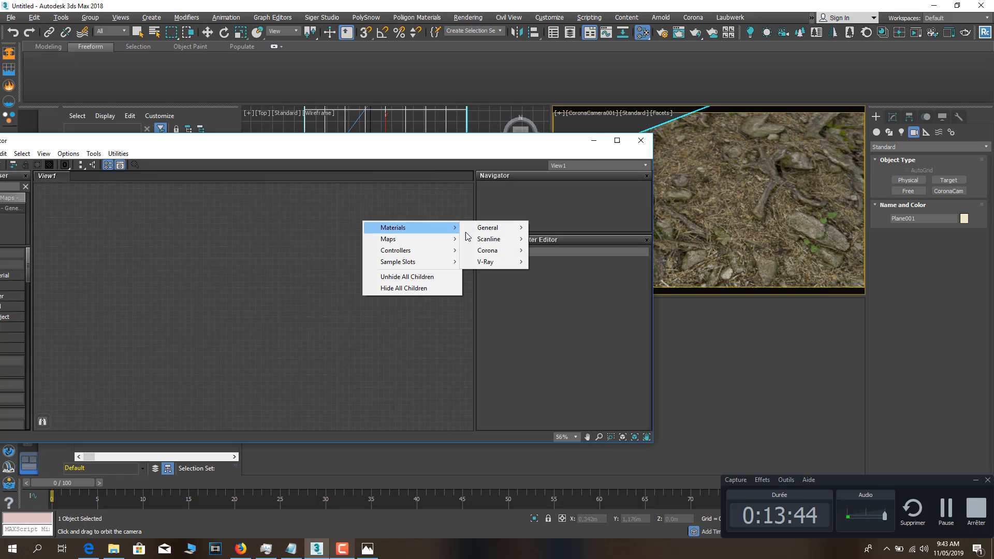
mouse_move(489, 250)
click(591, 280)
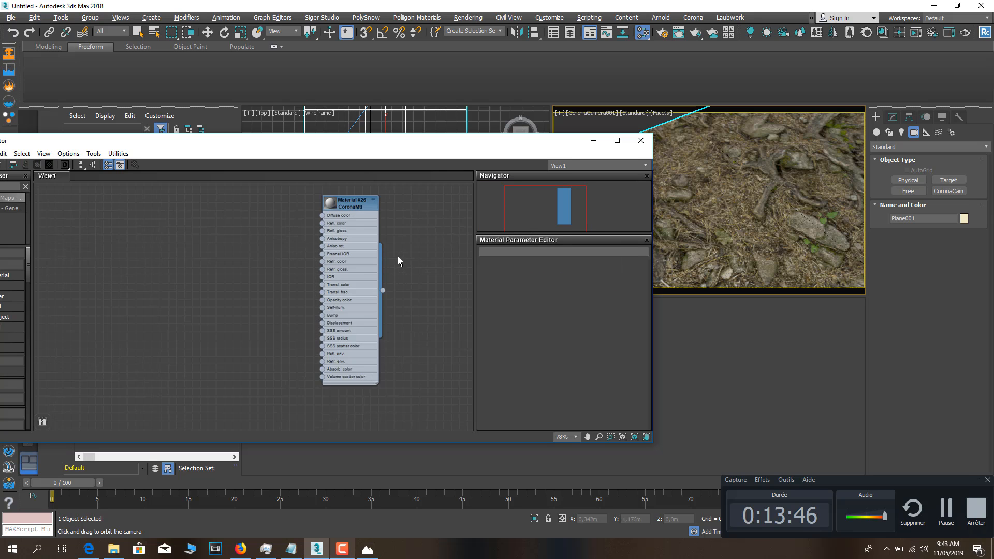
scroll(397, 257, up, 8)
Add an RGB Multiply map and connect it to the new CoronaMtl's Diffuse color.
drag(336, 157, 615, 166)
key(End)
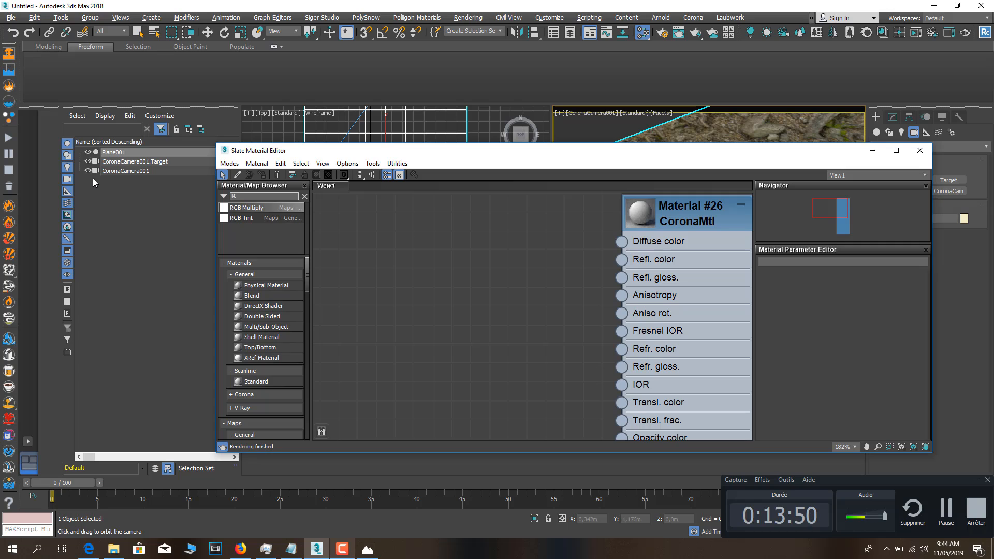
text(M)
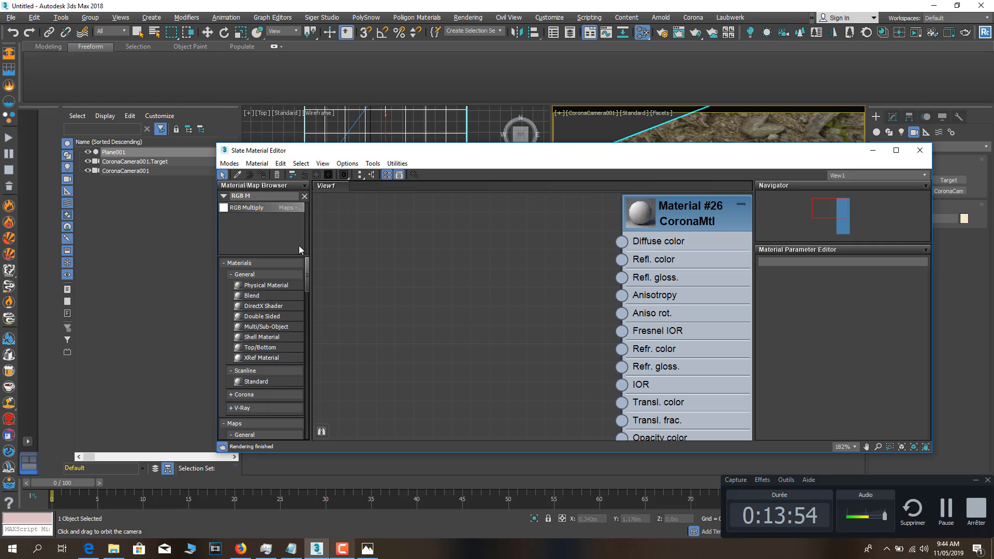
drag(544, 241, 443, 233)
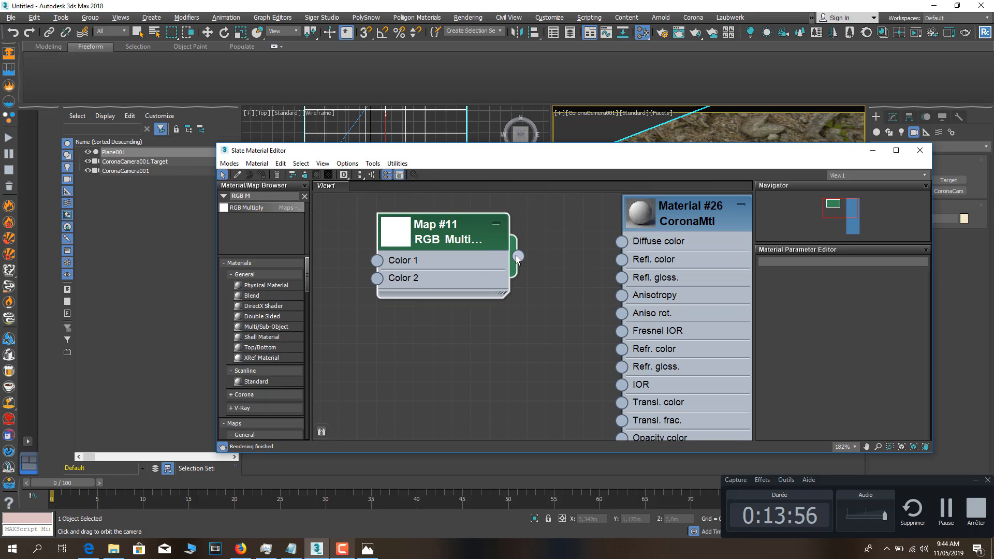
drag(578, 208, 616, 242)
scroll(536, 284, down, 2)
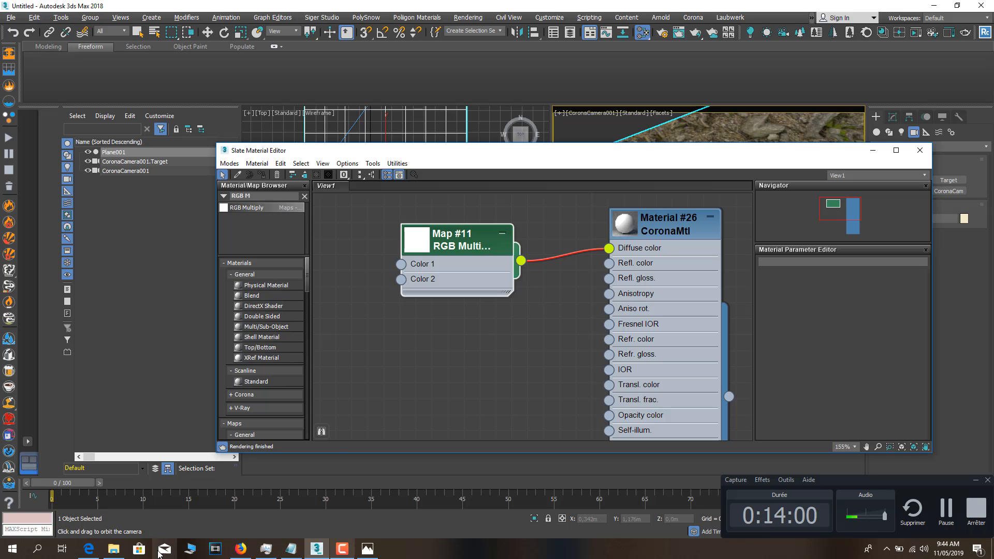
Load the se4rwei_8K_Albedo texture from the Moss_Ground_se4rwei folder into Color 1 of the RGB Multiply map.
click(113, 548)
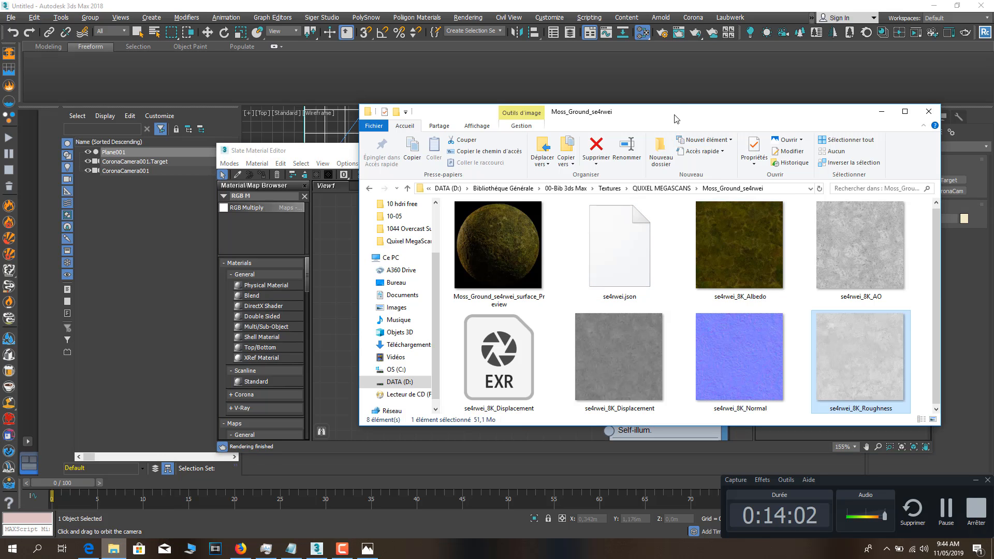
drag(675, 111, 862, 125)
drag(929, 304, 401, 264)
middle_drag(415, 306, 483, 281)
scroll(483, 281, down, 1)
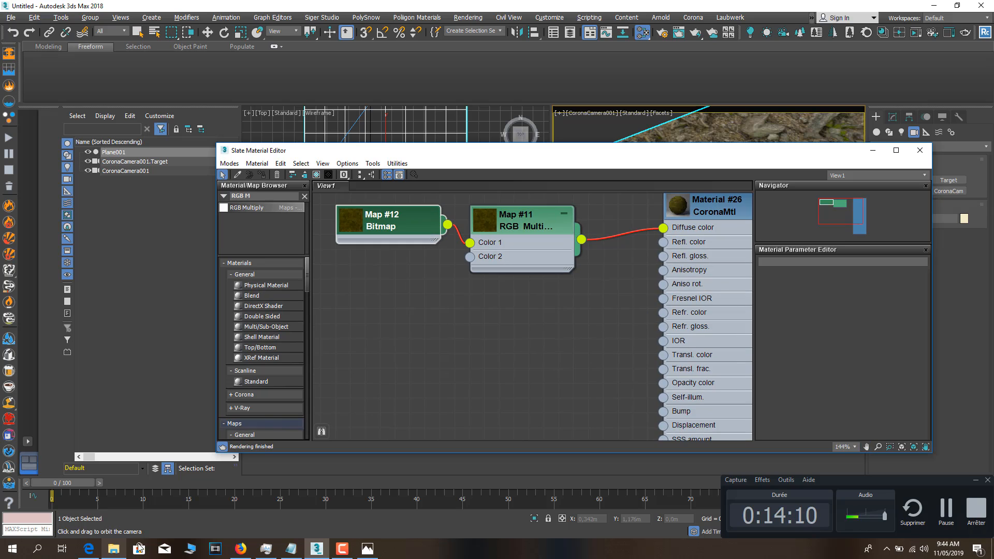
Return to the texture folder, preview the se4rwei_8K_AO image at full size, and close the viewer.
click(117, 547)
drag(872, 124, 763, 133)
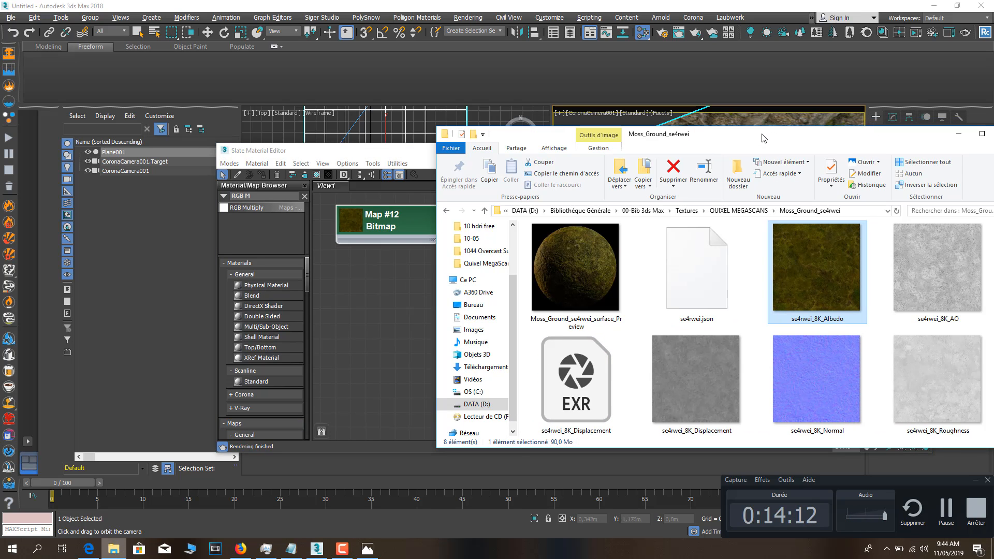
click(956, 301)
double_click(952, 273)
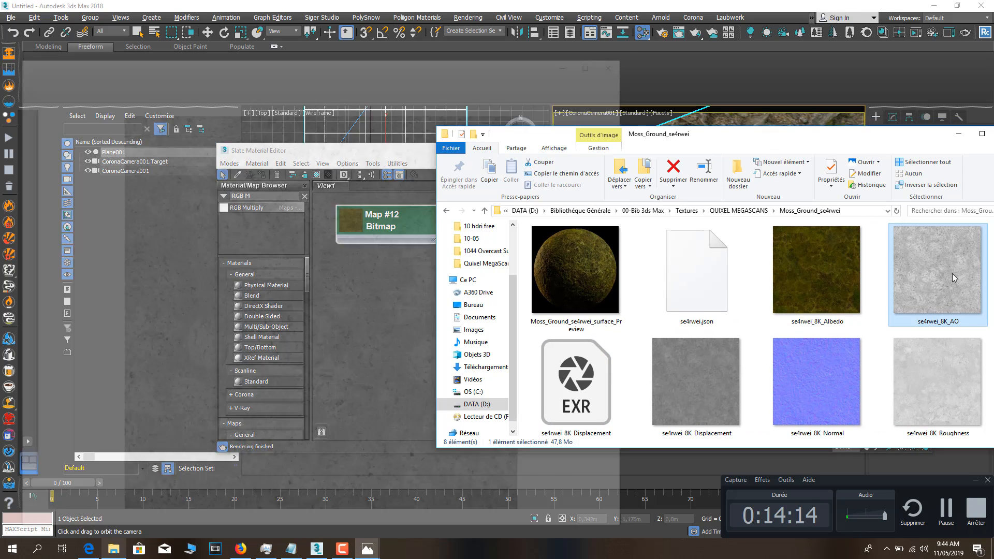
click(617, 63)
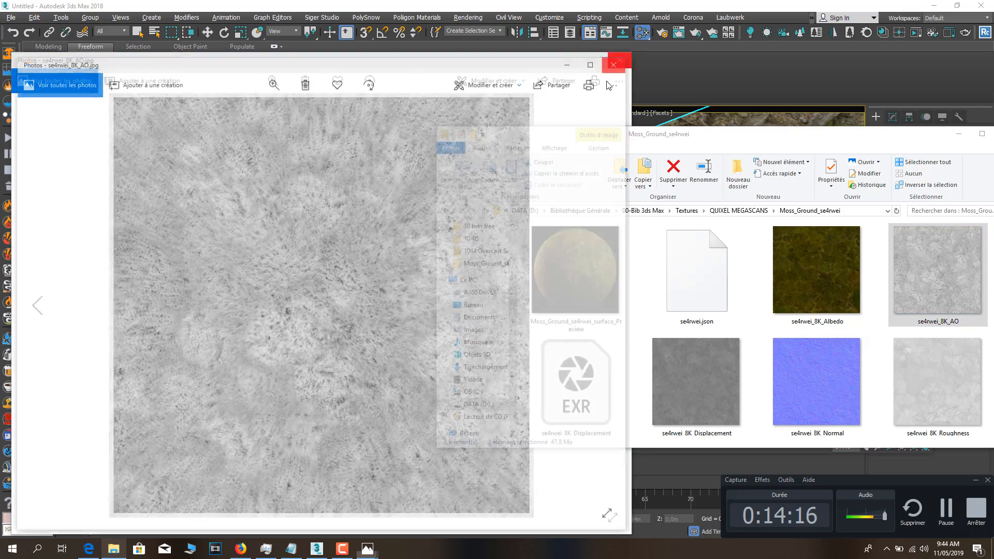
click(614, 70)
click(615, 63)
Add the se4rwei_8K_AO texture as a bitmap node and connect it to Color 2 of the RGB Multiply map.
drag(915, 283, 343, 272)
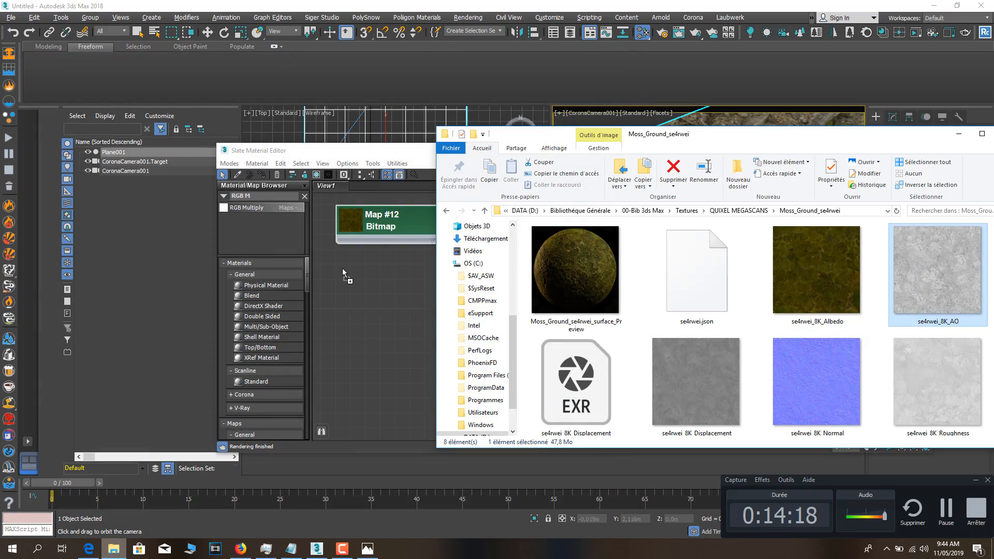
drag(463, 339, 382, 300)
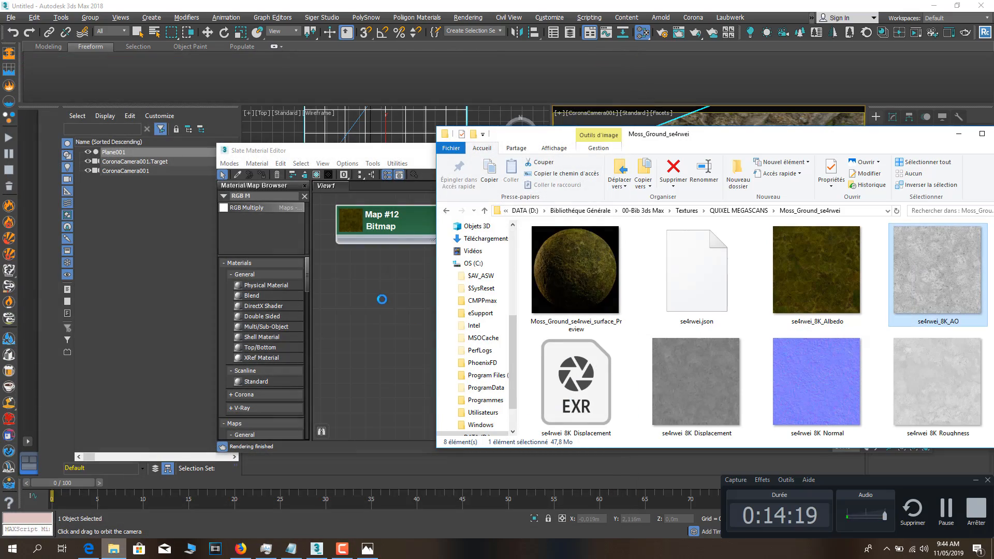
click(364, 326)
drag(461, 257, 469, 257)
Assign the new CoronaMtl to the selected plane and show the shaded material in the viewport.
middle_drag(602, 345, 477, 391)
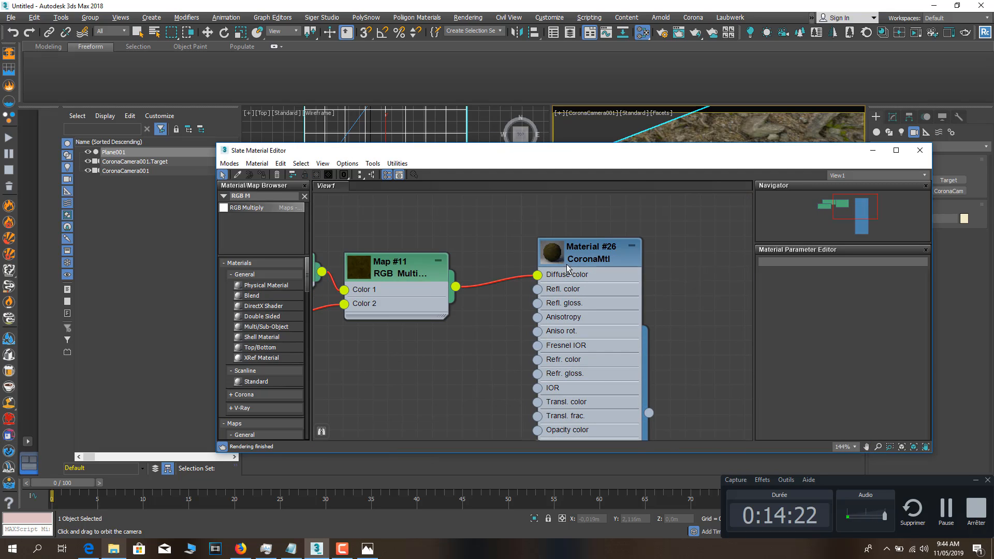
right_click(598, 259)
click(610, 268)
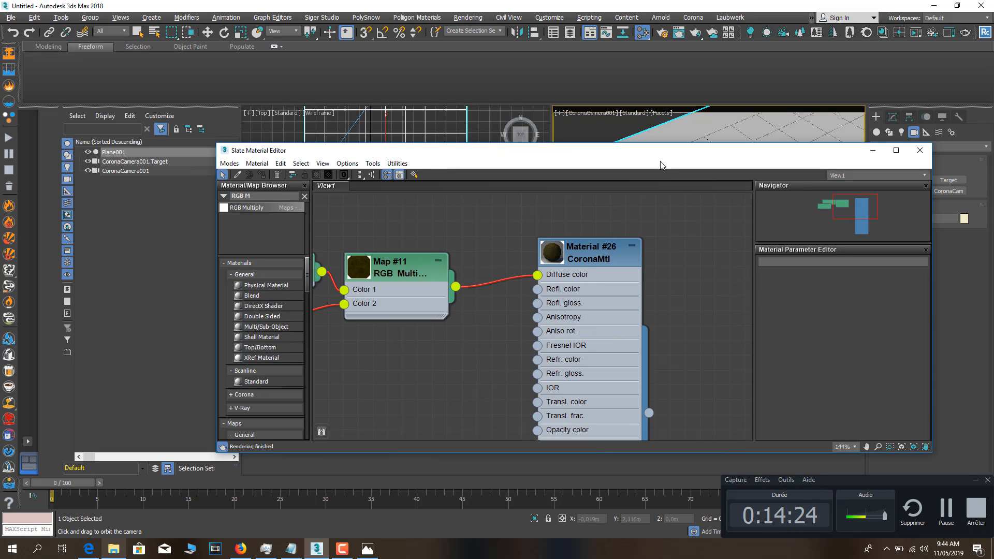
right_click(601, 253)
click(660, 376)
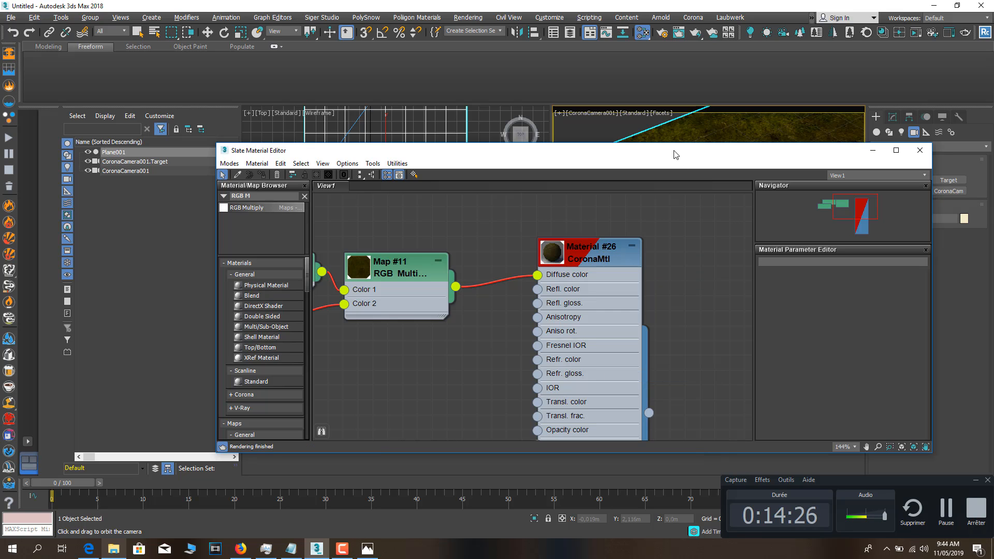
Move the material editor clear of the camera view and start a Corona interactive render.
mouse_move(675, 155)
mouse_down()
mouse_move(350, 37)
mouse_move(417, 74)
mouse_up()
click(923, 36)
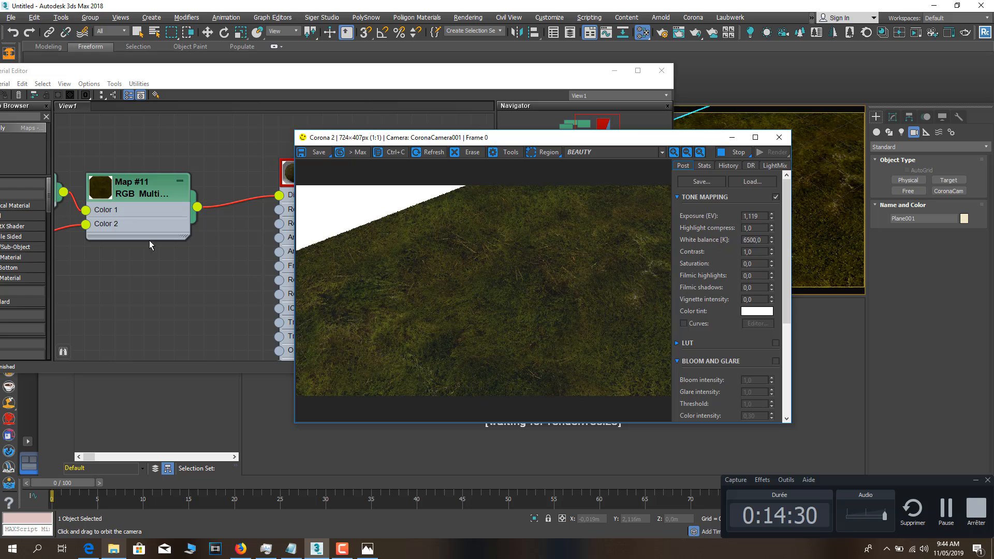
Disconnect the AO bitmap from Color 2 of the RGB Multiply map and check the render.
click(161, 265)
click(407, 406)
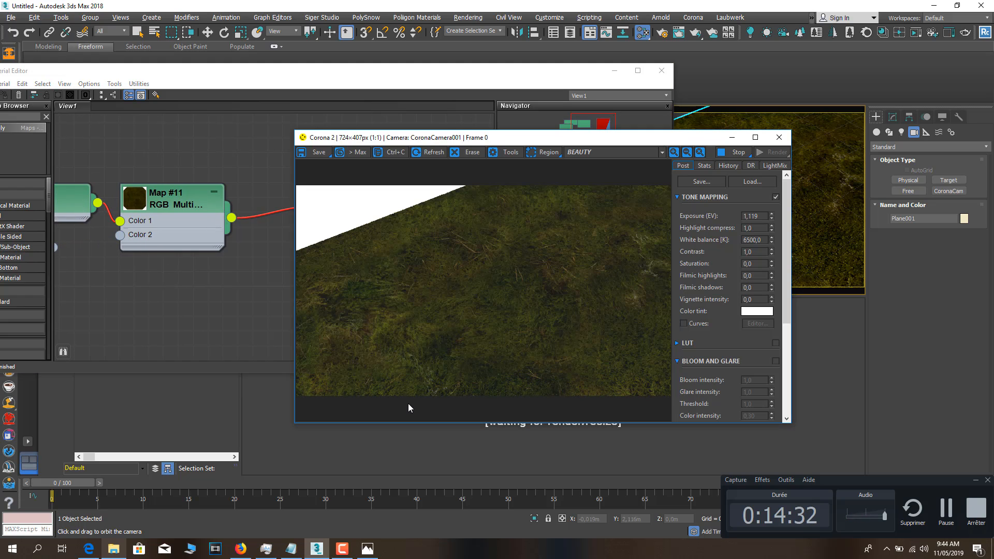
click(256, 232)
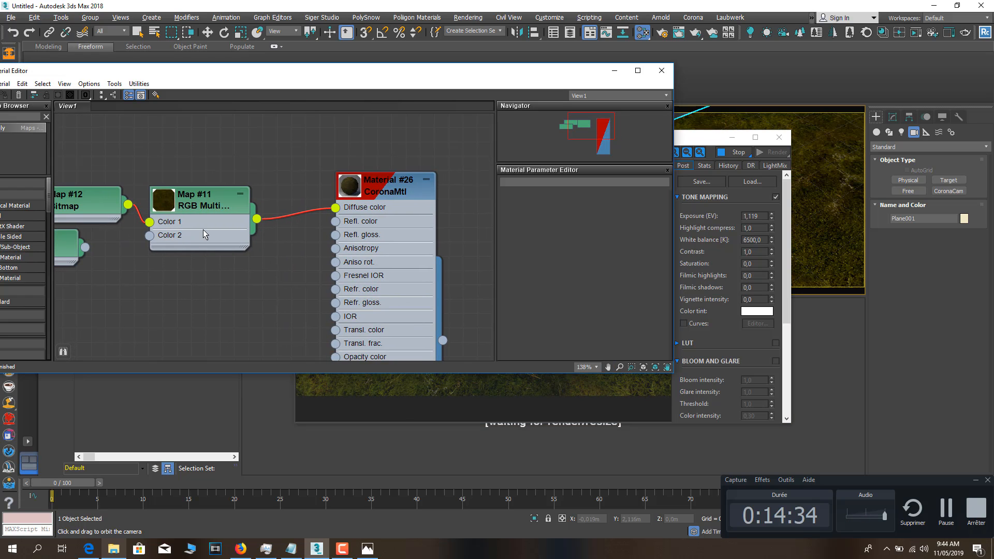
Detach the RGB Multiply map from its inputs and output, and connect the Albedo bitmap directly to Diffuse color.
drag(256, 220, 264, 236)
drag(206, 202, 220, 232)
drag(165, 252, 155, 196)
drag(271, 248, 270, 243)
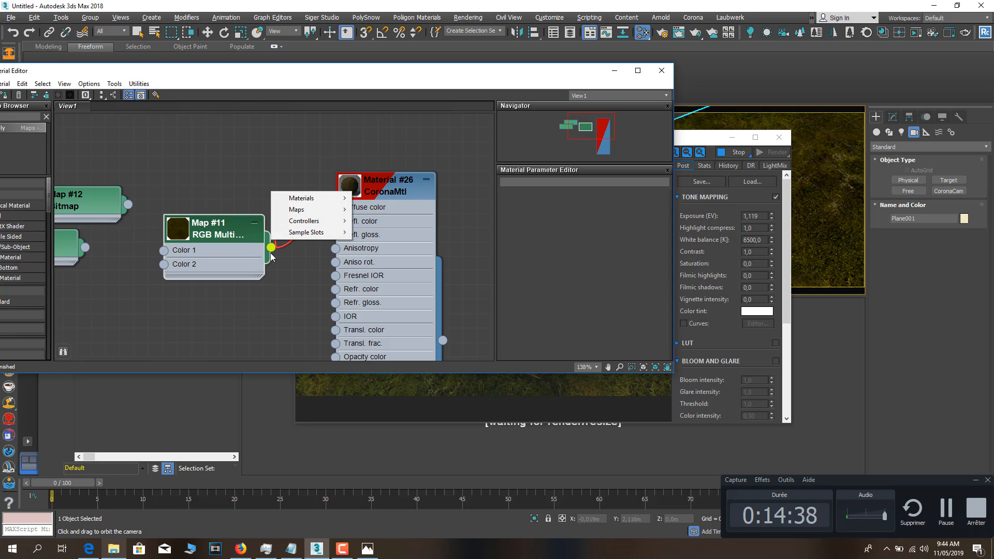
click(271, 254)
drag(218, 197, 132, 208)
drag(335, 207, 294, 190)
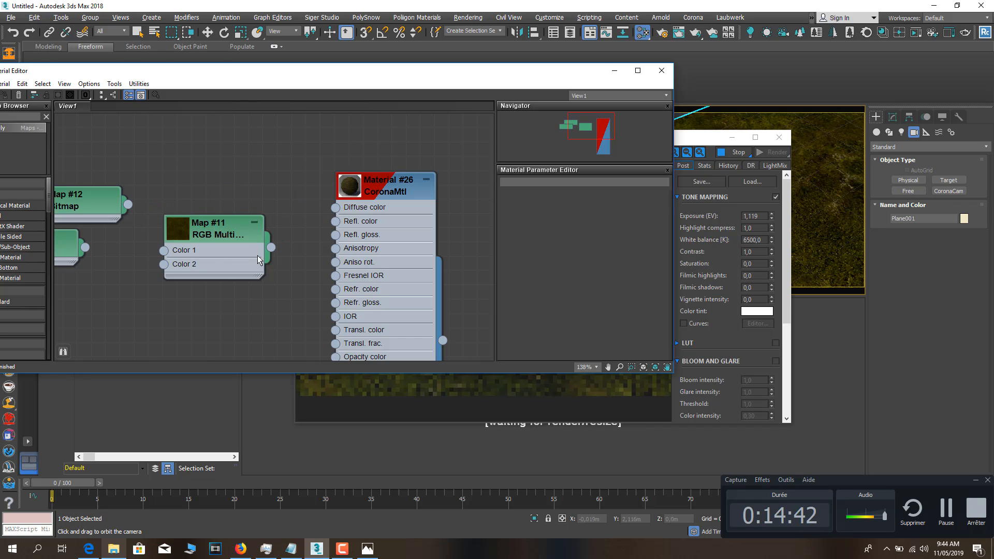
drag(199, 246, 184, 274)
middle_drag(310, 203, 387, 229)
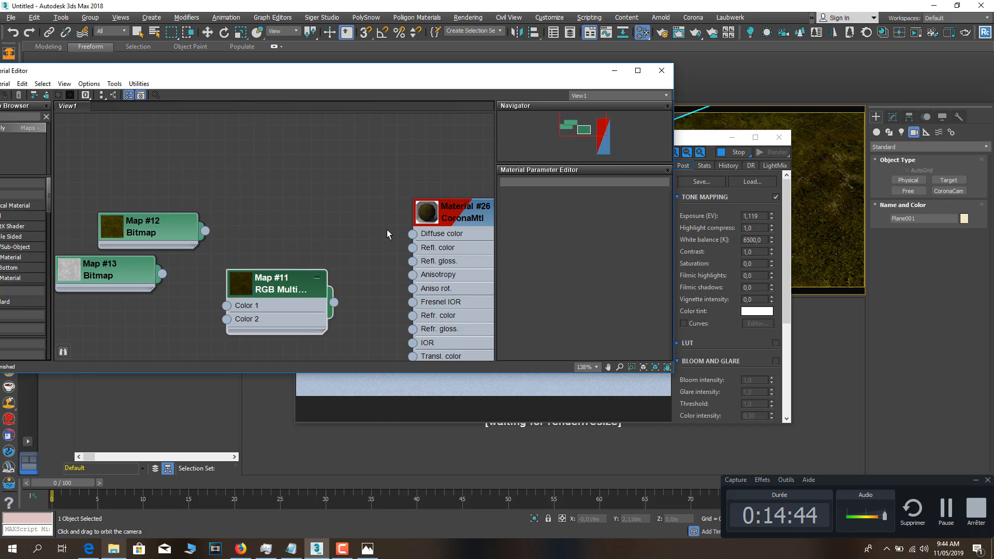
drag(413, 234, 205, 230)
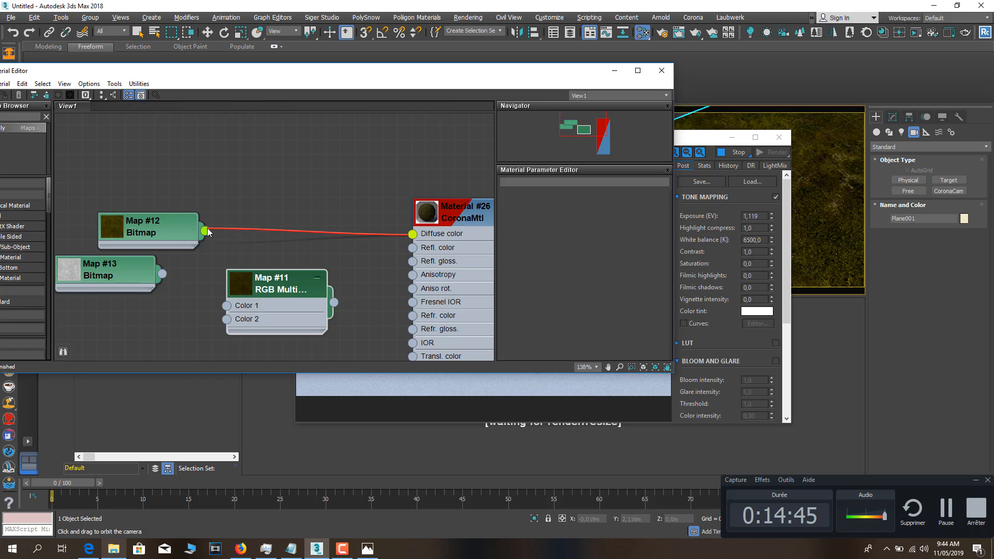
Examine the render with the albedo-only diffuse and move the render window away from the nodes.
click(424, 400)
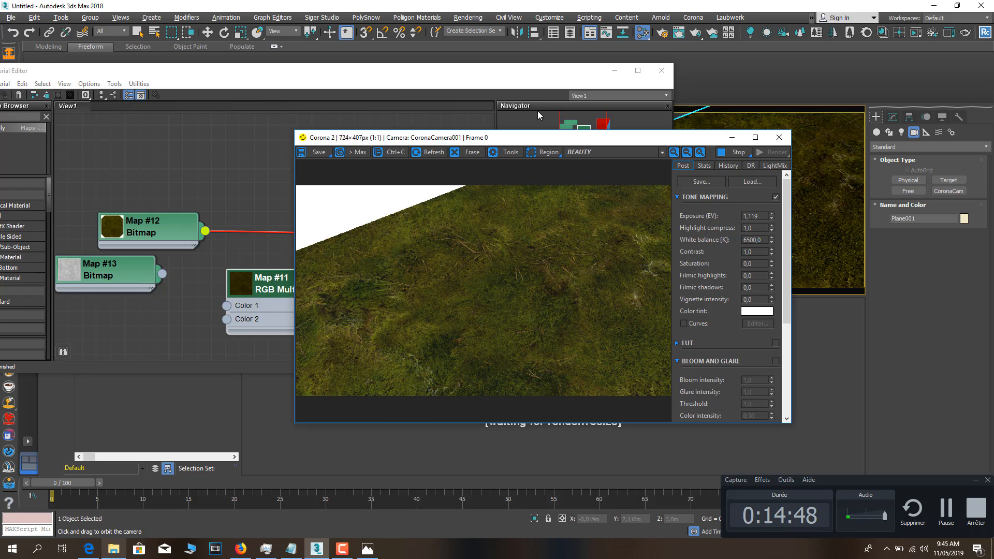
drag(540, 134, 681, 110)
click(296, 266)
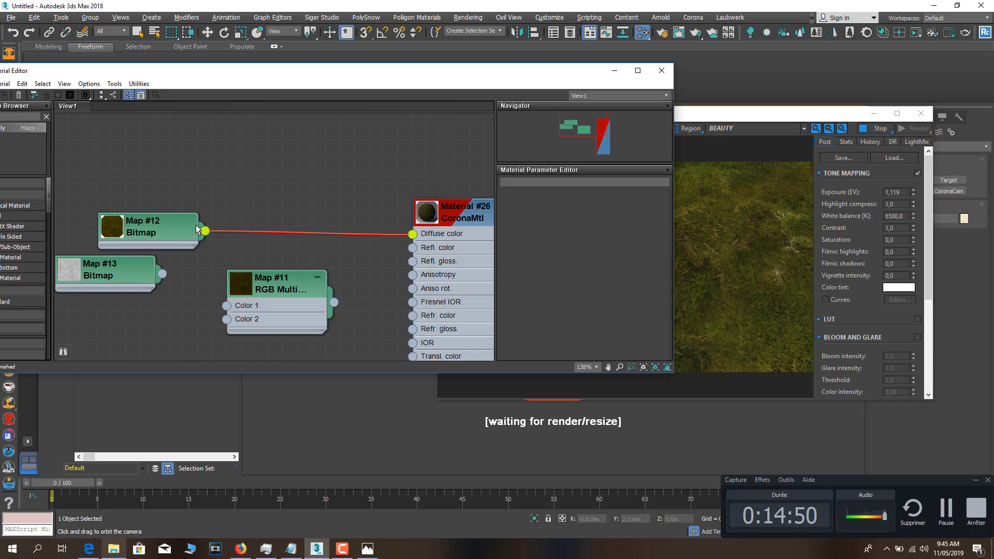
Reconnect the Albedo to Color 1 and the AO to Color 2 of RGB Multiply, feeding Diffuse color, and check the render.
drag(205, 230, 289, 183)
click(299, 295)
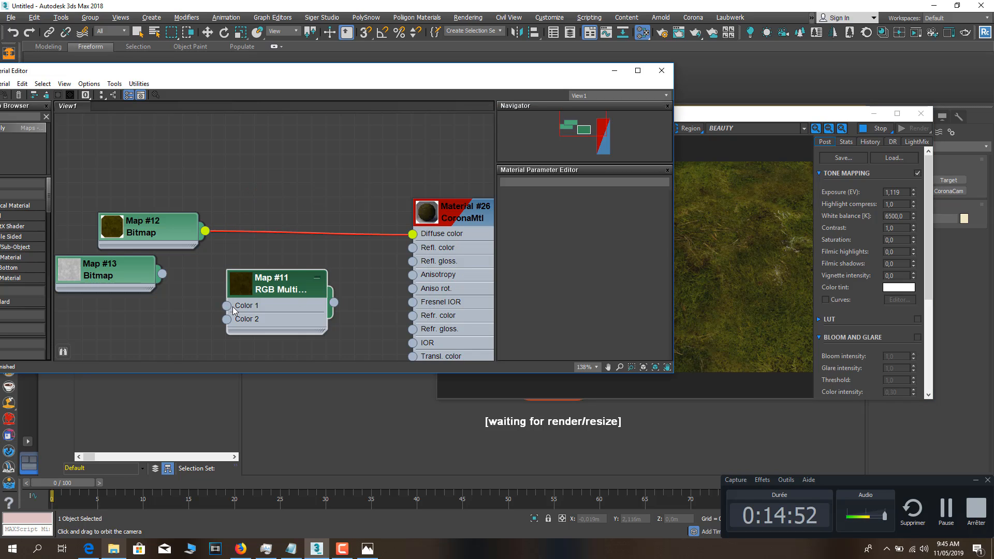
drag(228, 304, 218, 245)
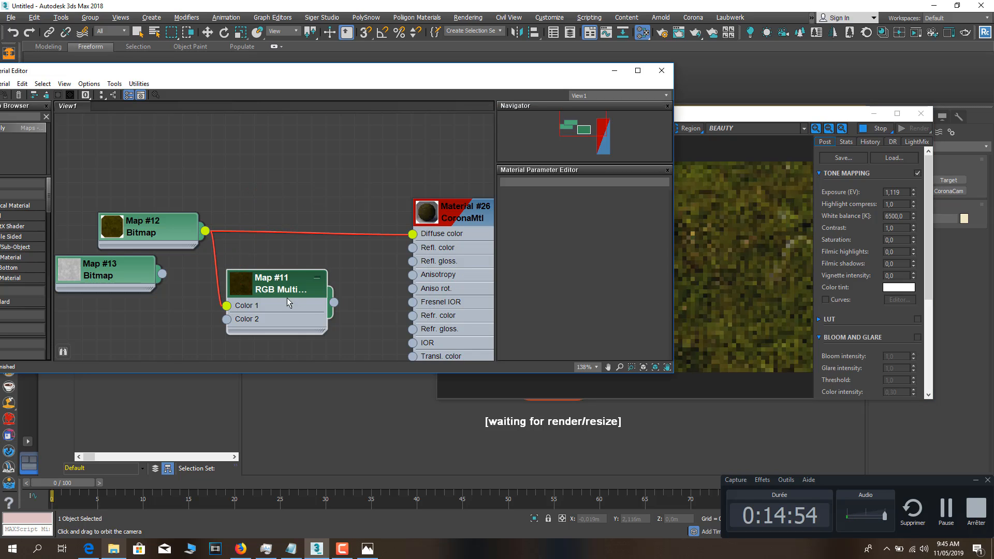
drag(333, 302, 412, 233)
drag(289, 286, 317, 214)
drag(151, 277, 194, 280)
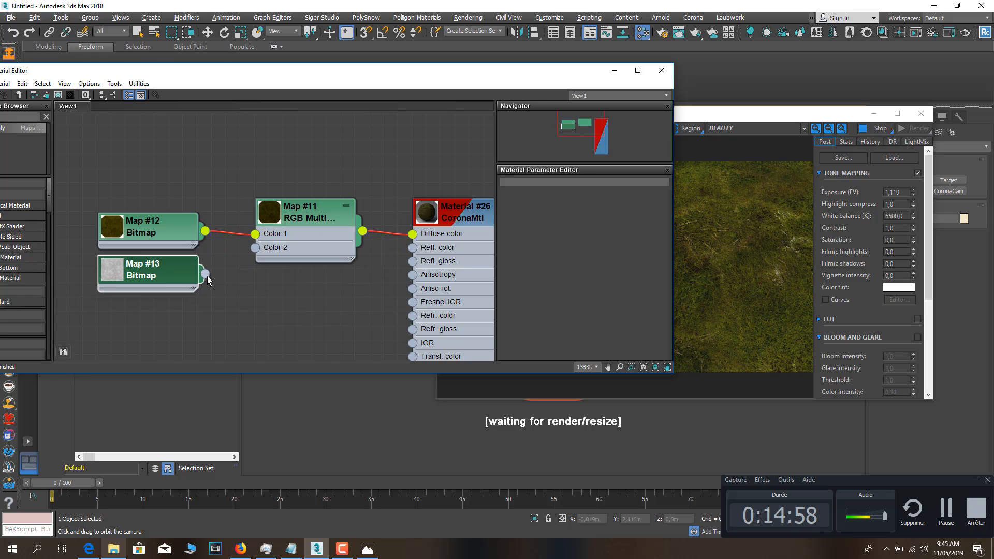
drag(253, 248, 255, 248)
click(710, 200)
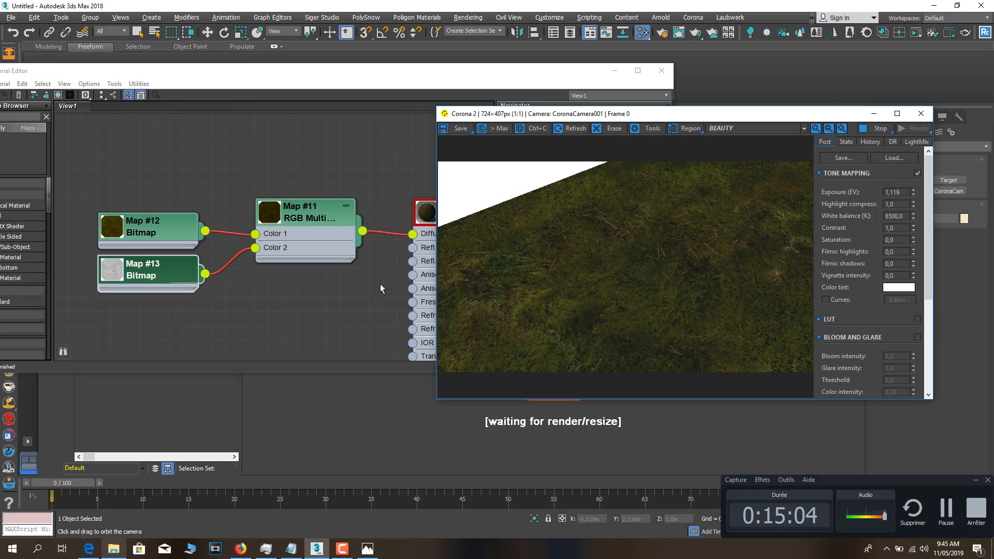
Load the se4rwei_8K_Normal texture from the Moss_Ground_se4rwei folder into the node view as a bitmap below the AO map.
click(361, 281)
middle_drag(364, 289, 343, 253)
click(115, 551)
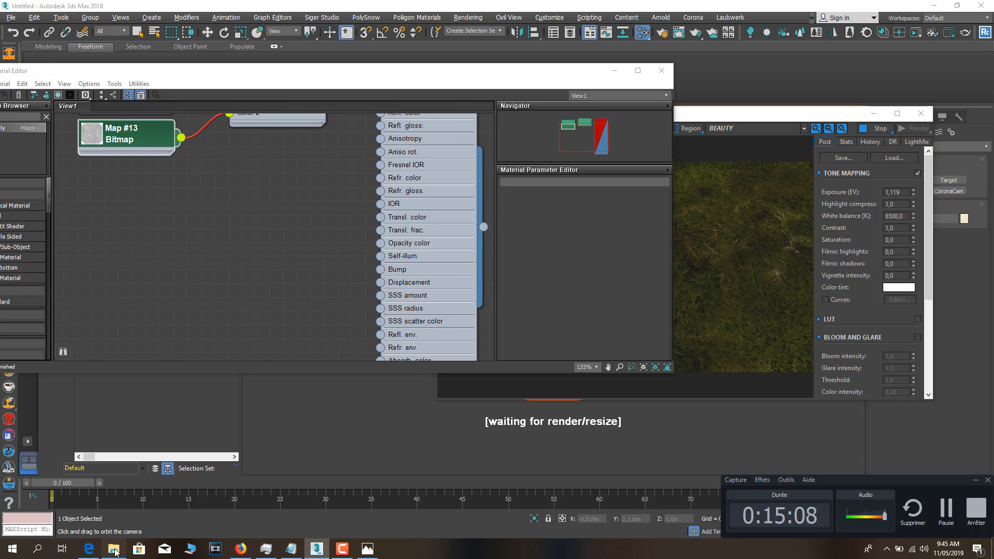
drag(804, 392, 142, 236)
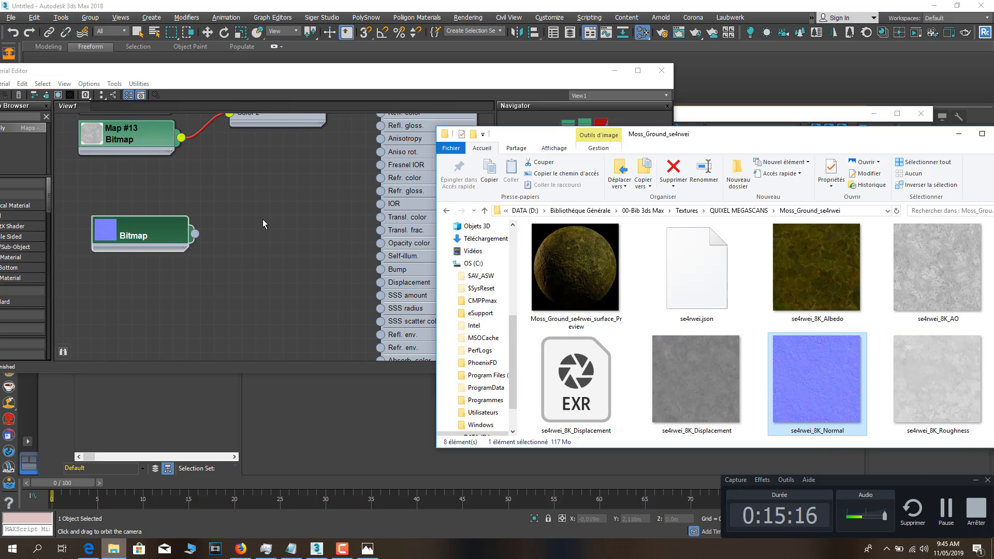
Add a CoronaNormal map fed by the normal bitmap, connect it to the material's Bump input, and align the bitmap node with it.
right_click(222, 227)
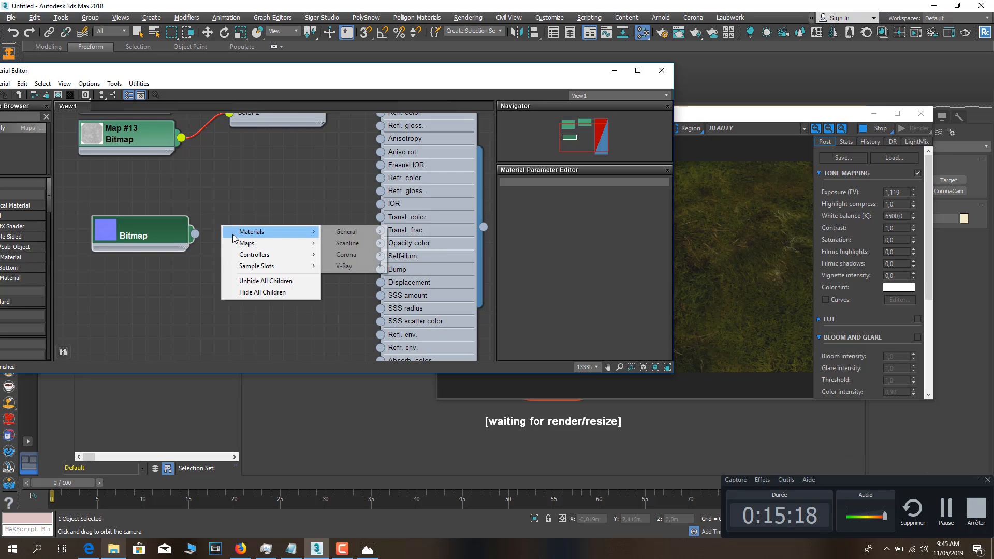
mouse_move(243, 245)
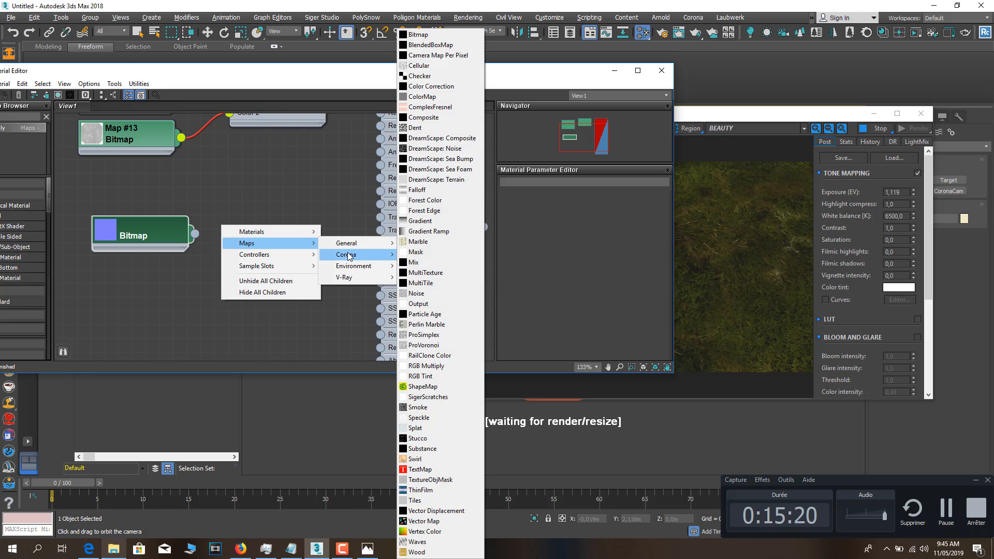
mouse_move(347, 255)
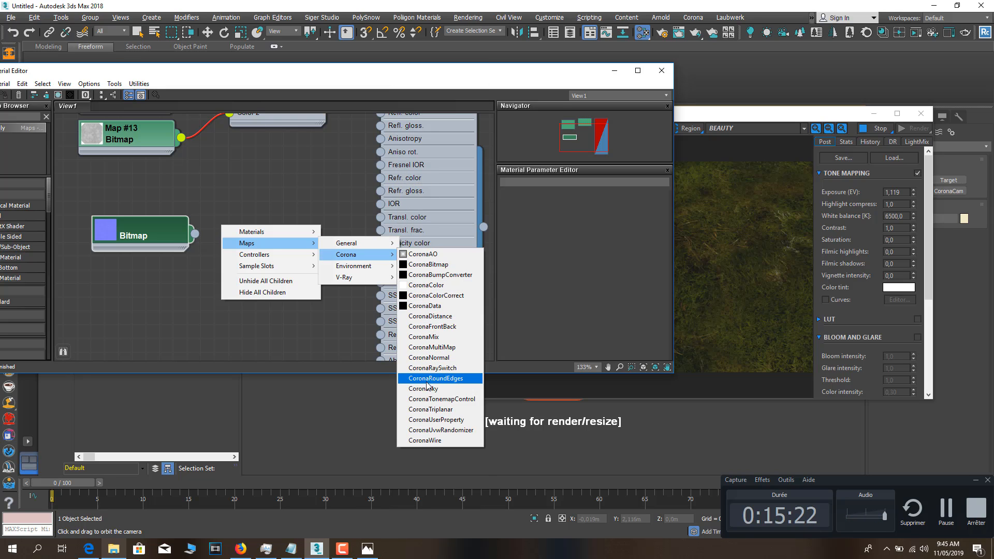
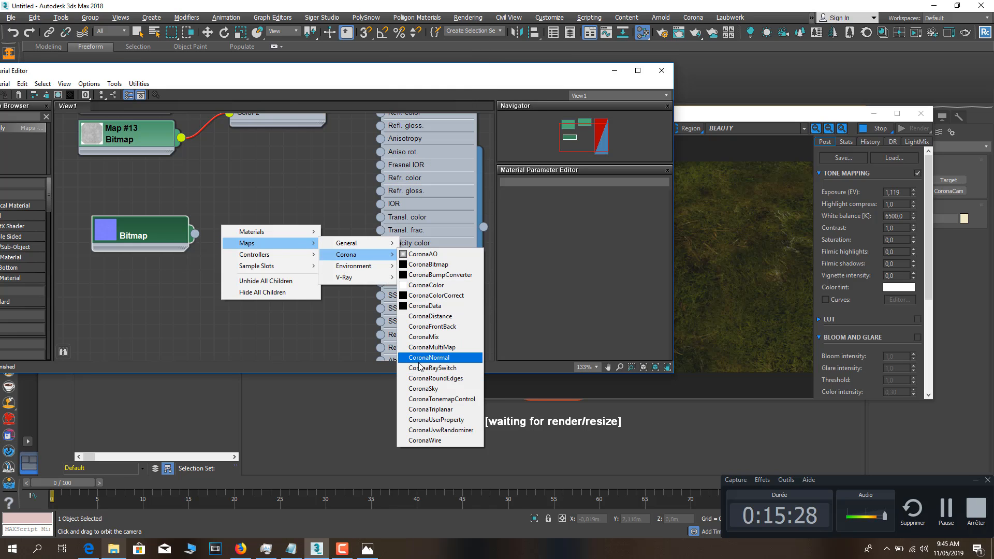
click(428, 358)
drag(239, 245, 301, 232)
drag(242, 264, 195, 233)
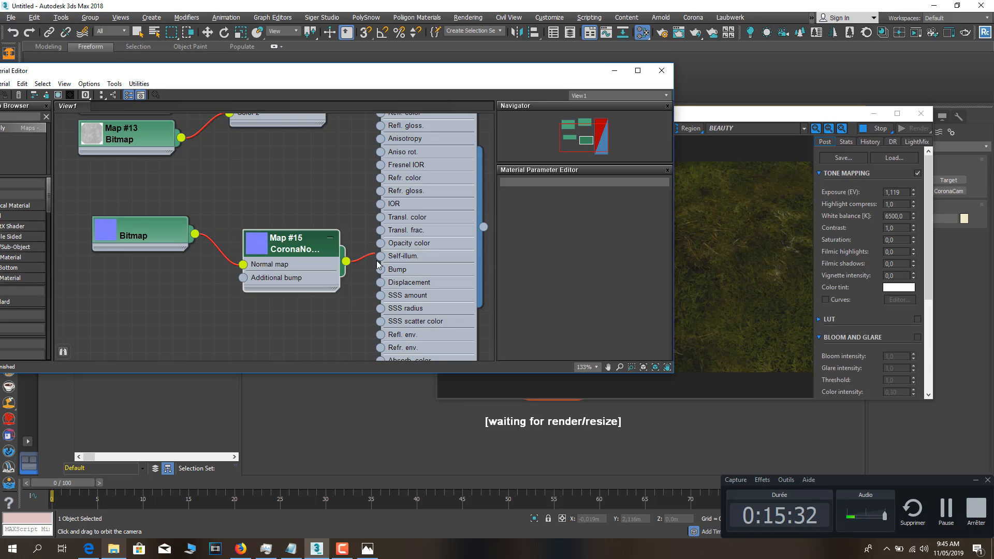
drag(378, 264, 380, 269)
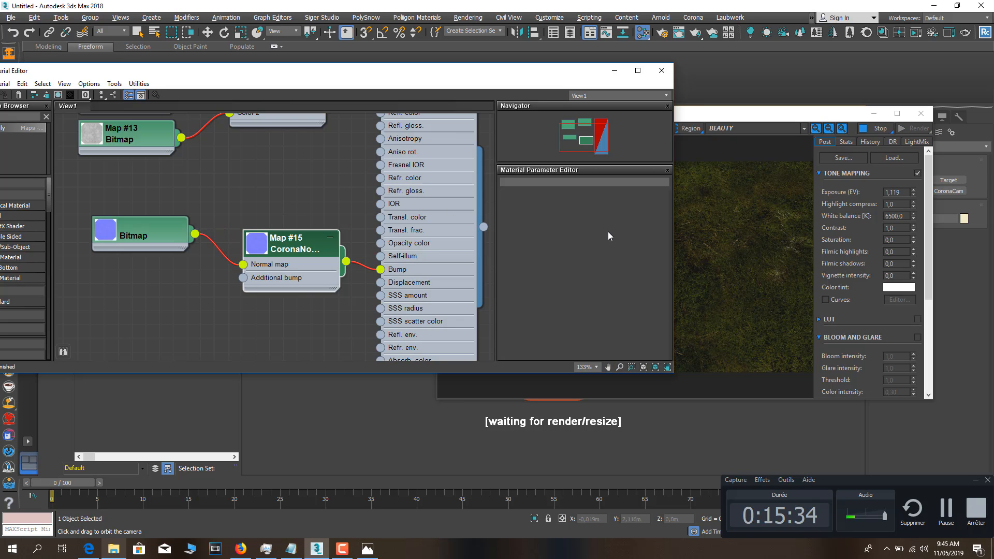
click(716, 228)
drag(157, 240, 156, 254)
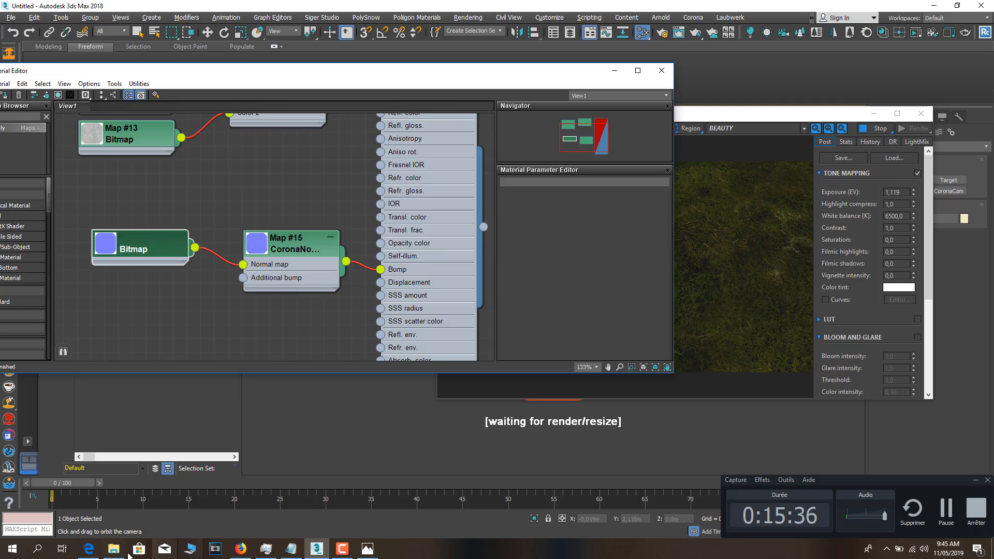
Load the se4rwei_8K_Roughness texture as a bitmap and connect it to the material's Refl. gloss. input.
click(113, 548)
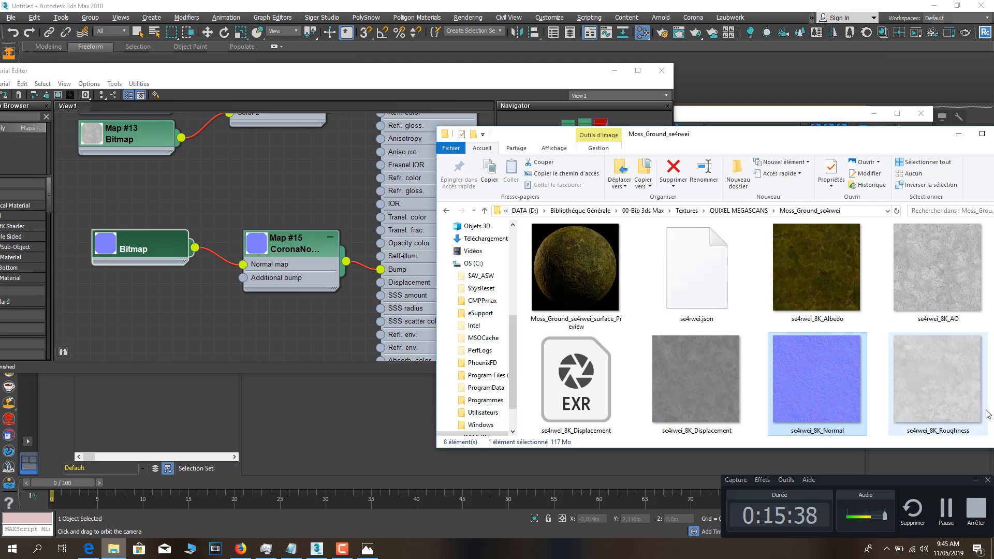
drag(947, 400, 254, 157)
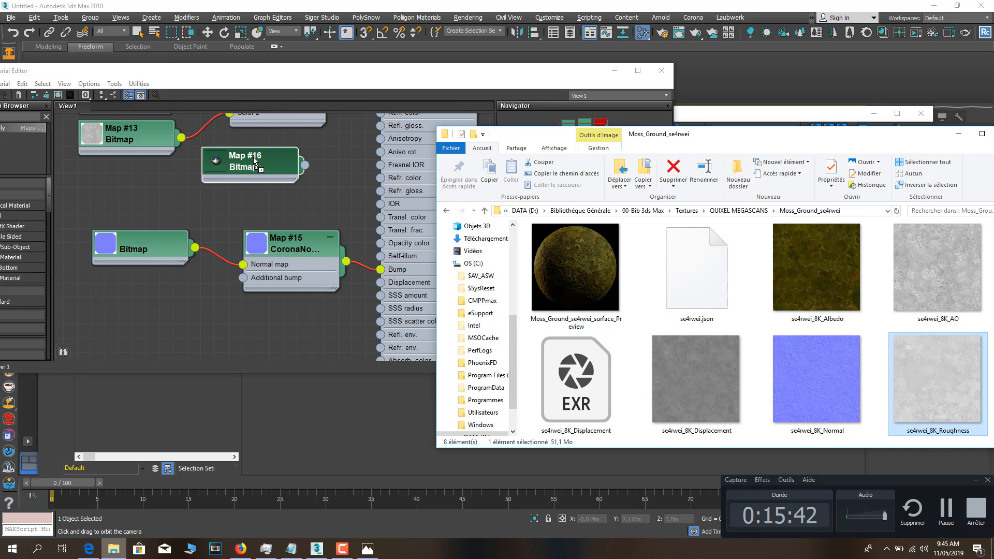
middle_drag(324, 162, 328, 254)
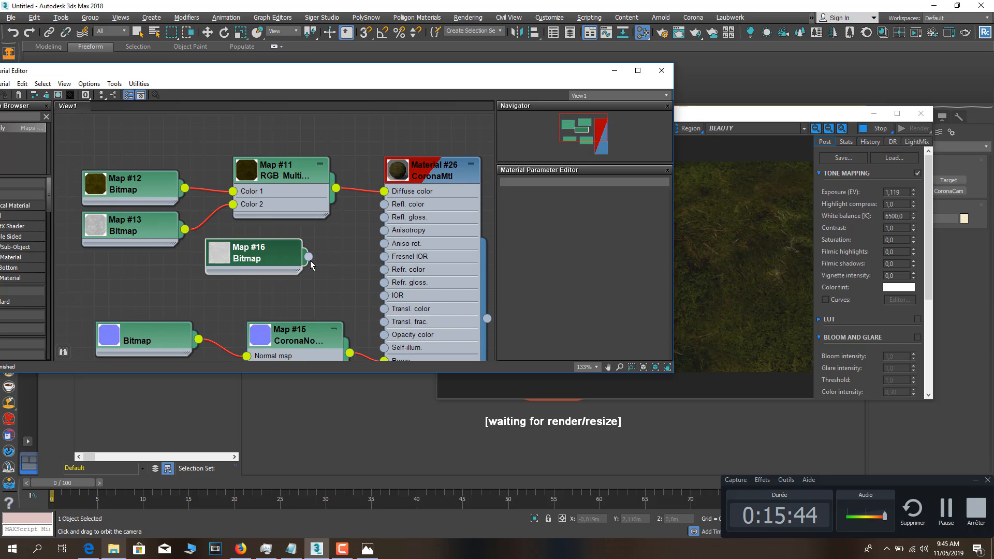
drag(309, 256, 383, 217)
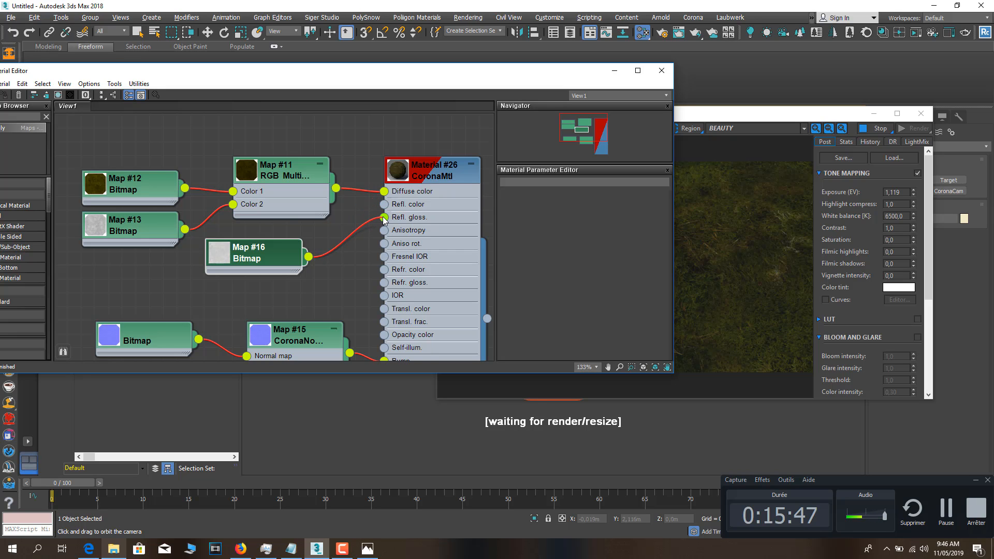
Enable Invert in the Roughness bitmap's output settings and place its node below the RGB Multiply map.
double_click(223, 259)
drag(224, 259, 222, 233)
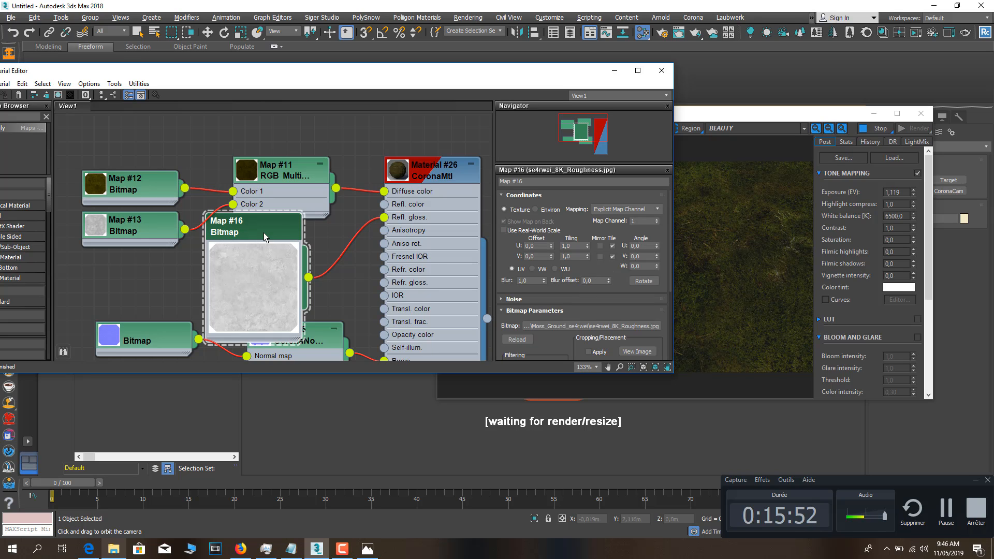
double_click(240, 268)
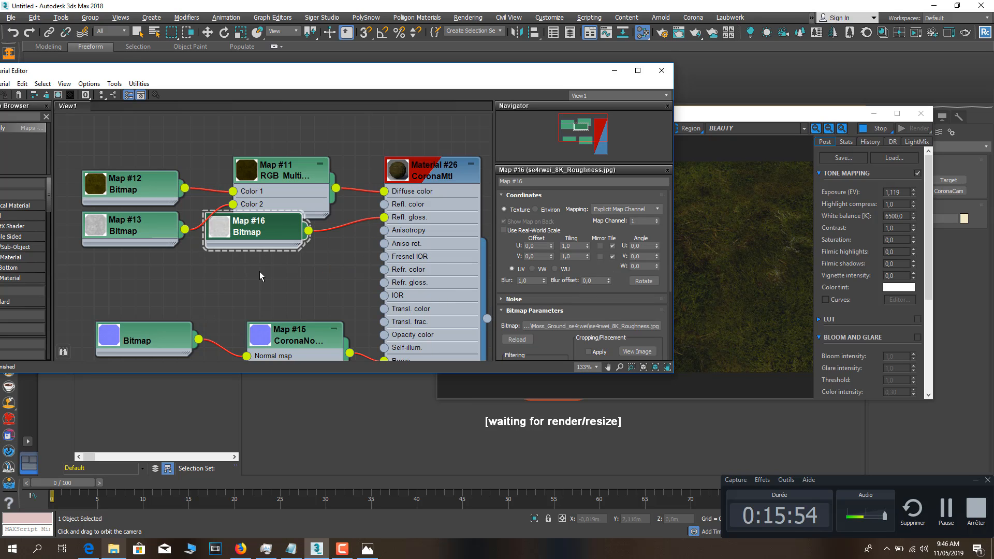
drag(248, 236, 276, 235)
scroll(515, 289, down, 3)
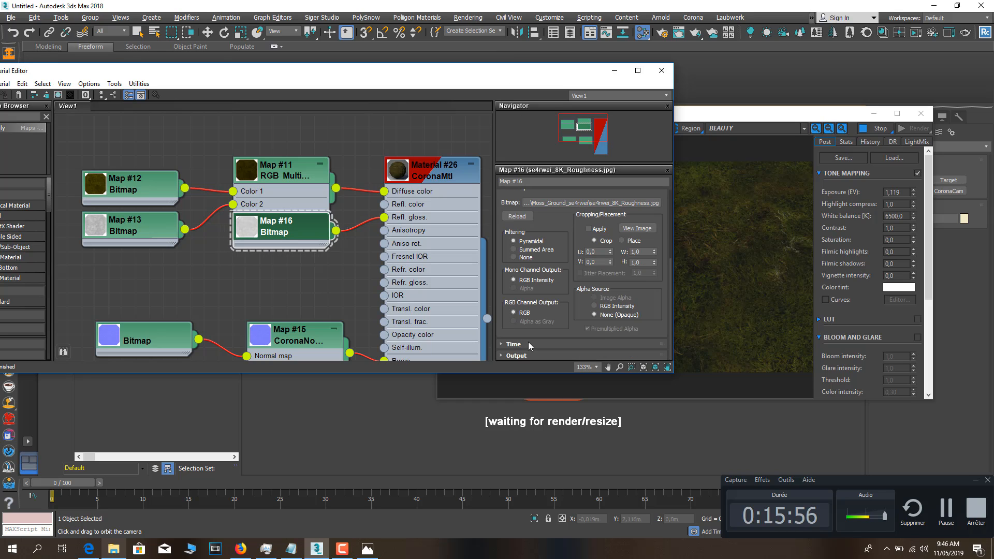
click(518, 356)
scroll(620, 264, down, 3)
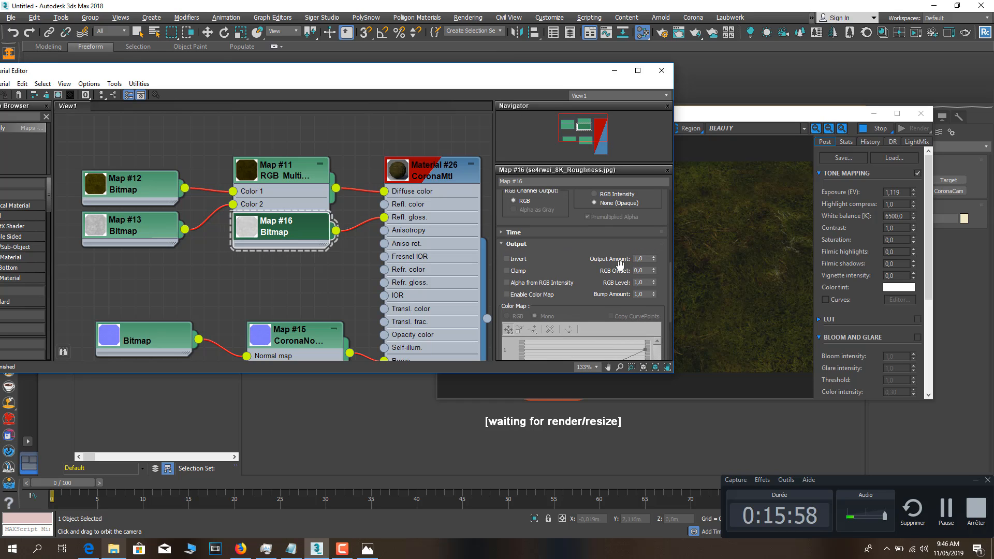
click(508, 258)
drag(300, 229, 300, 270)
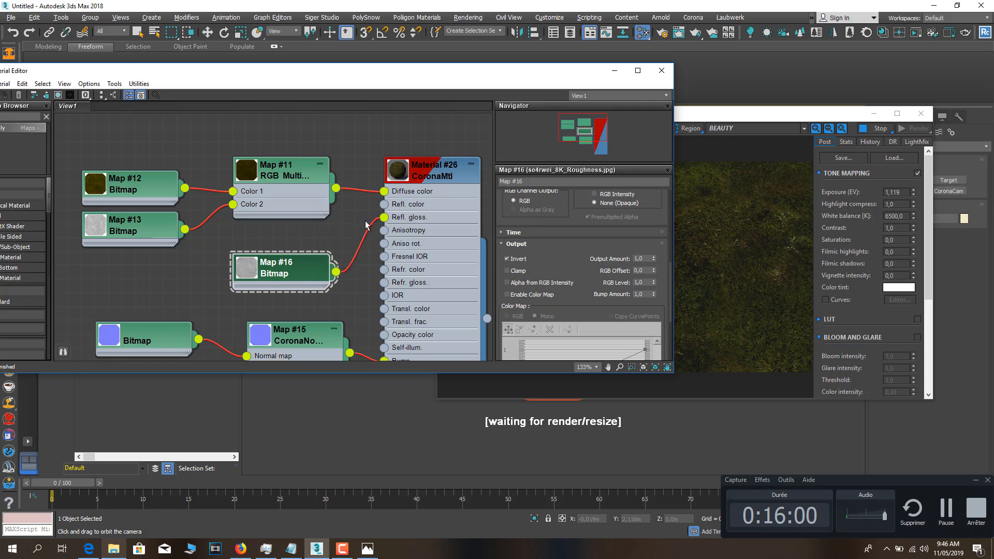
Test reflection levels of 0.2 and 0.28 on the CoronaMtl against the render and settle on 0.1.
double_click(398, 171)
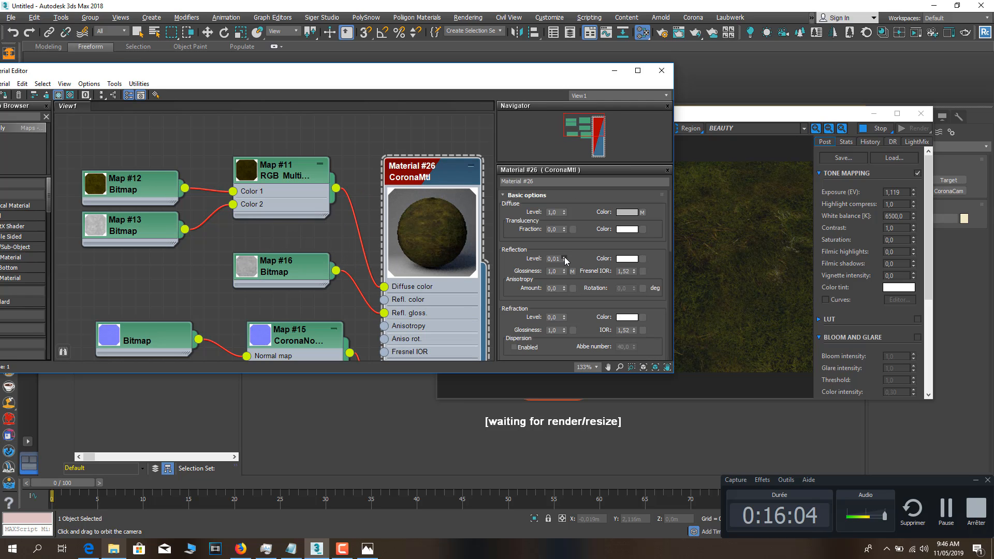
drag(565, 259, 562, 247)
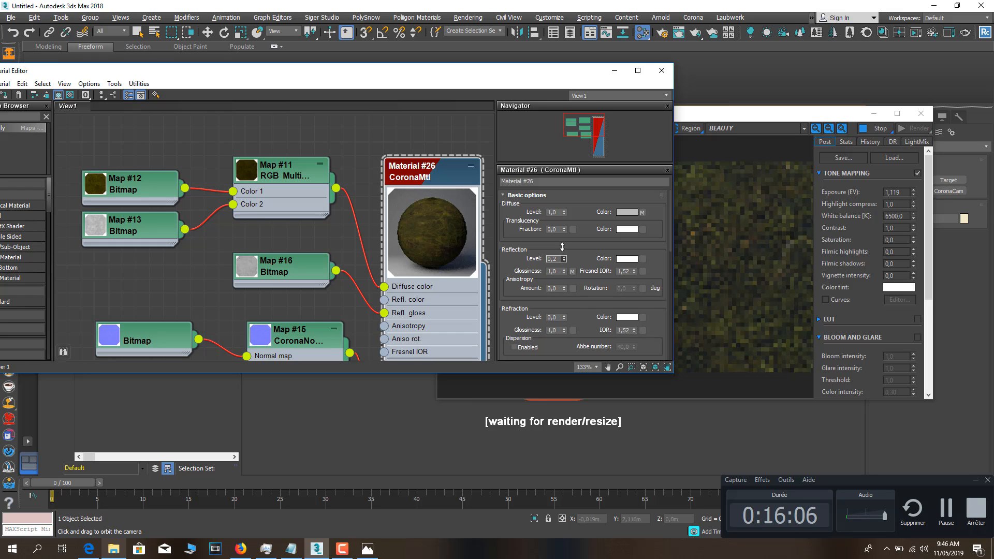
click(723, 268)
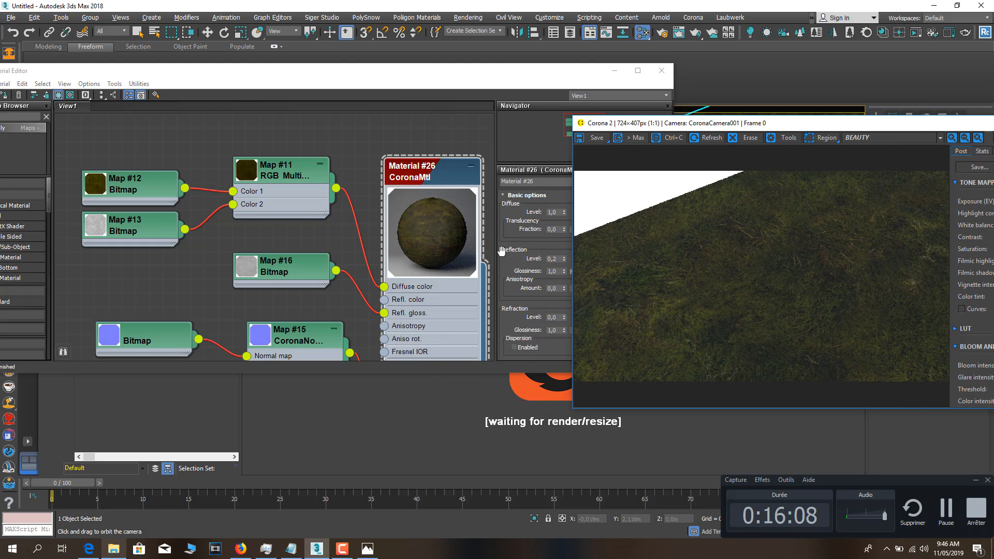
click(528, 257)
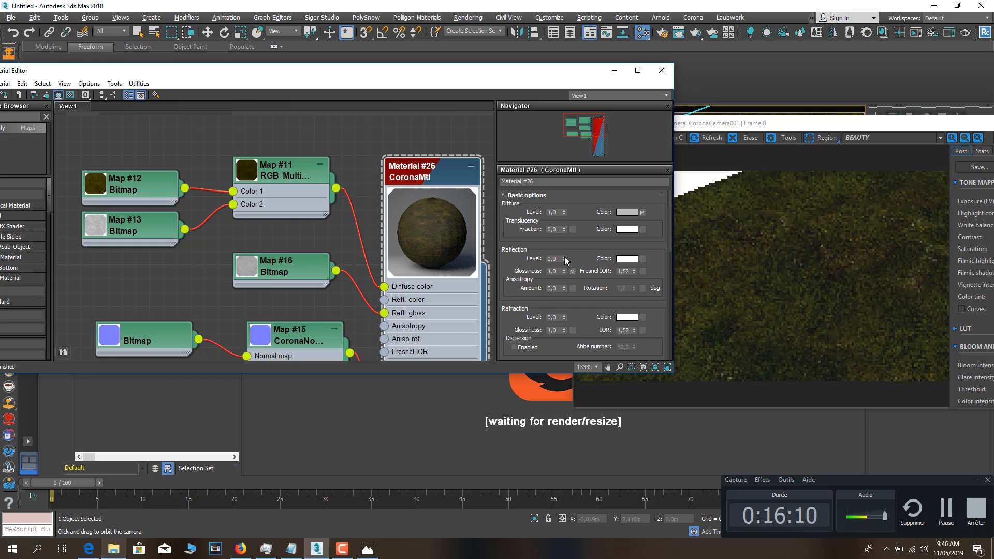
mouse_move(564, 259)
mouse_down()
mouse_move(568, 231)
mouse_move(569, 245)
mouse_up()
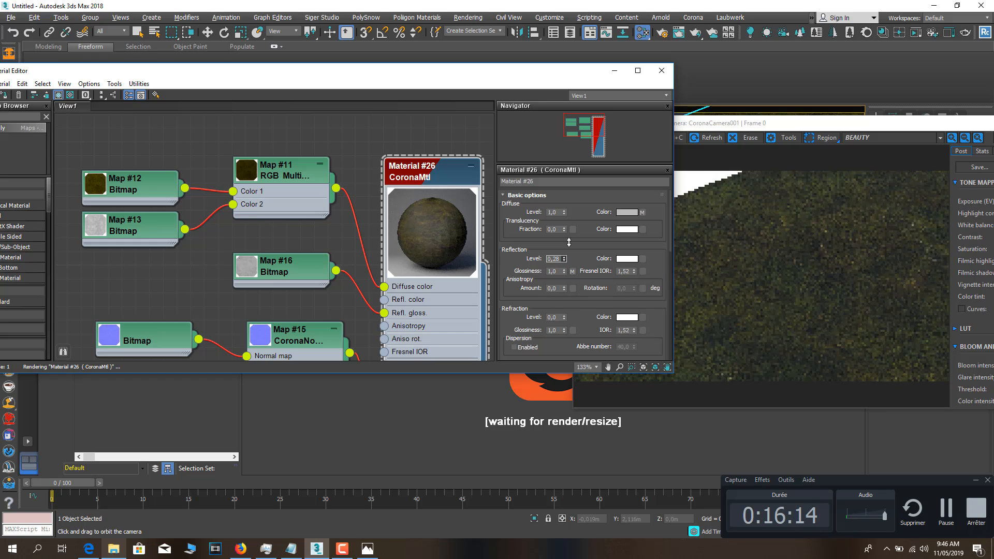
click(241, 549)
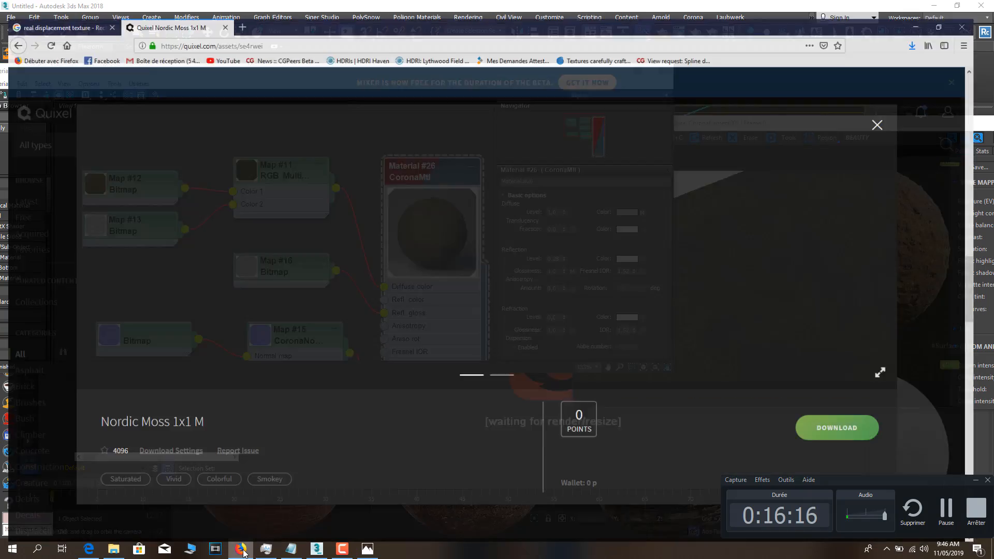
click(242, 550)
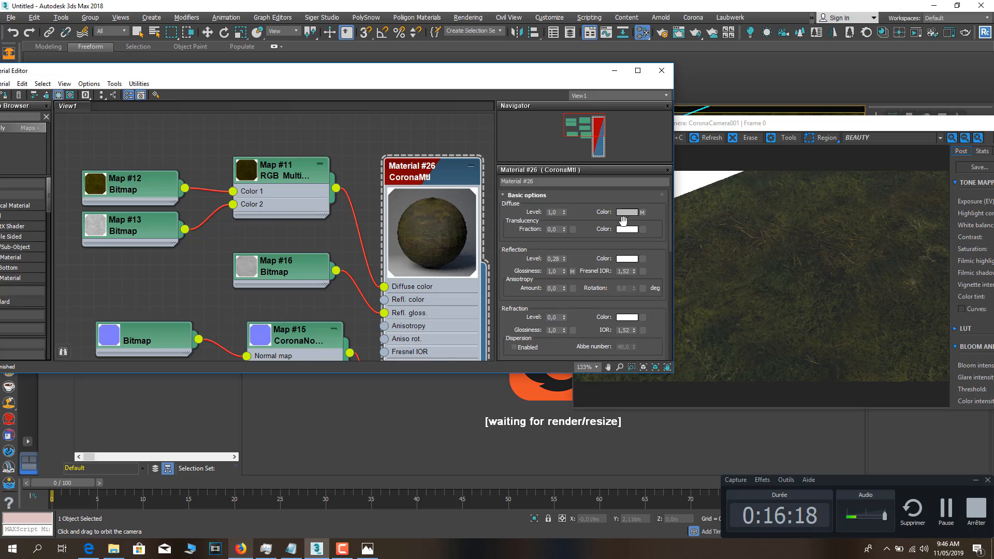
drag(556, 260, 567, 258)
key(BackSpace)
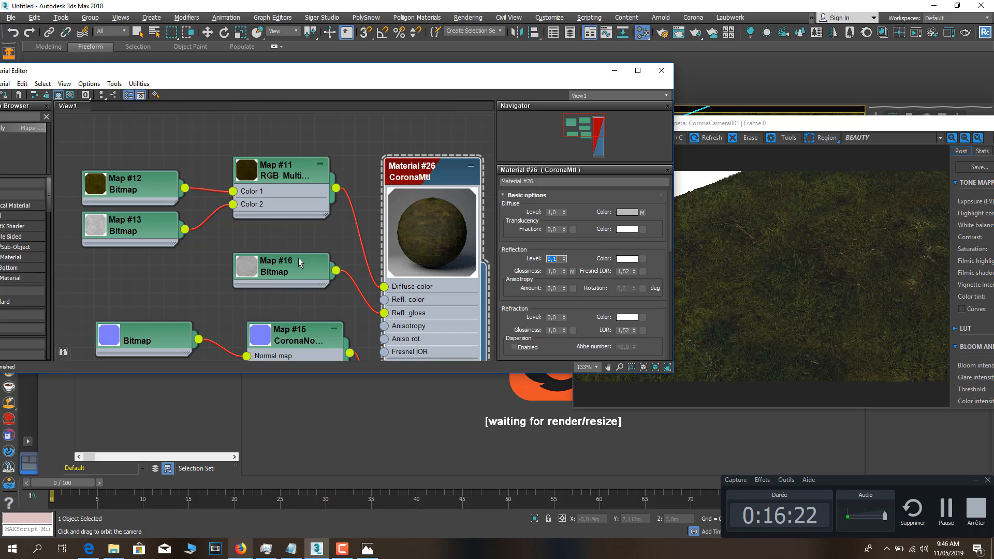
Load the se4rwei_8K_Displacement image as a bitmap below the CoronaNormal map and connect it to the material's Displacement input.
drag(298, 258, 312, 230)
scroll(311, 172, down, 1)
middle_drag(309, 170, 307, 175)
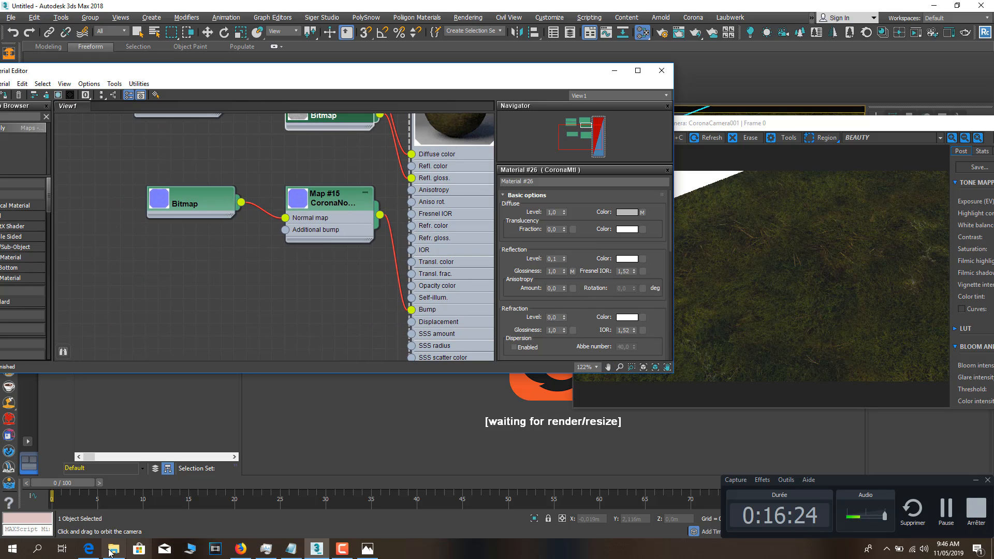
click(113, 548)
click(721, 395)
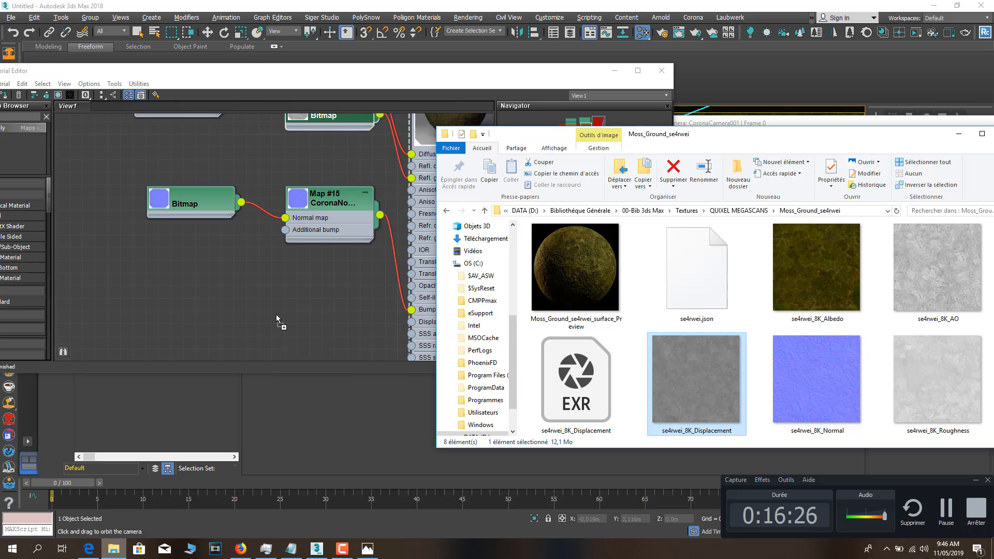
drag(276, 314, 348, 312)
Set the displacement max level to 0.2 m and clear the Material Editor away to inspect the displaced render.
scroll(573, 310, down, 5)
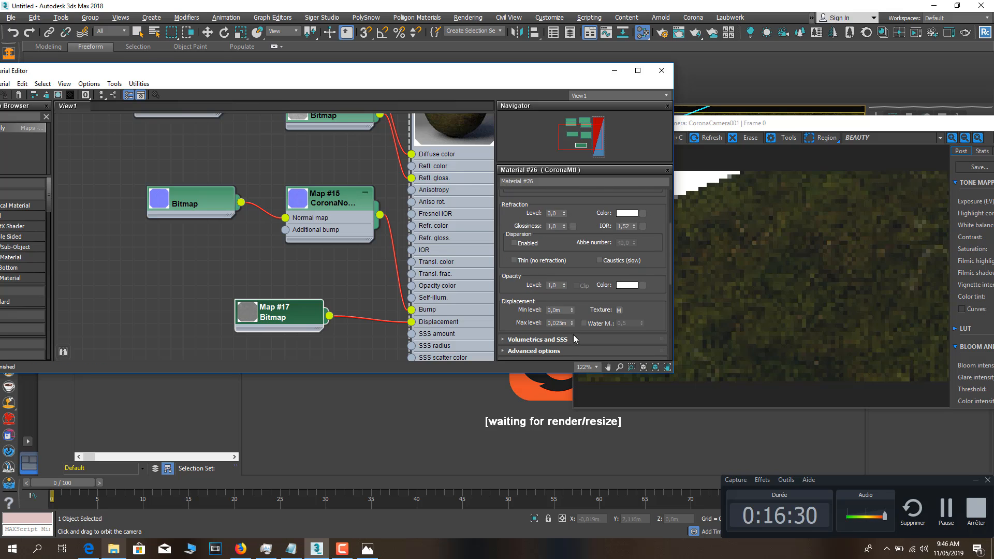
click(552, 323)
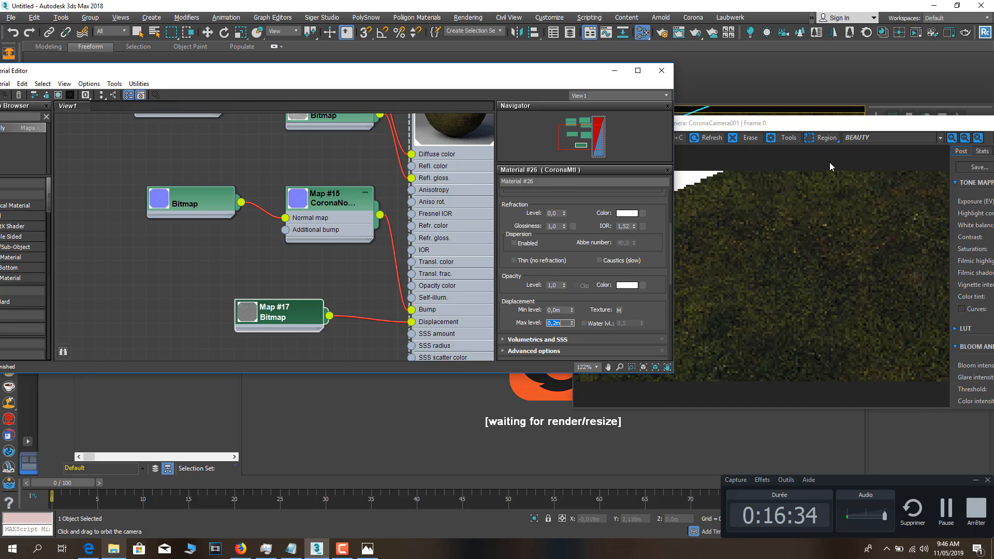
drag(789, 129, 491, 137)
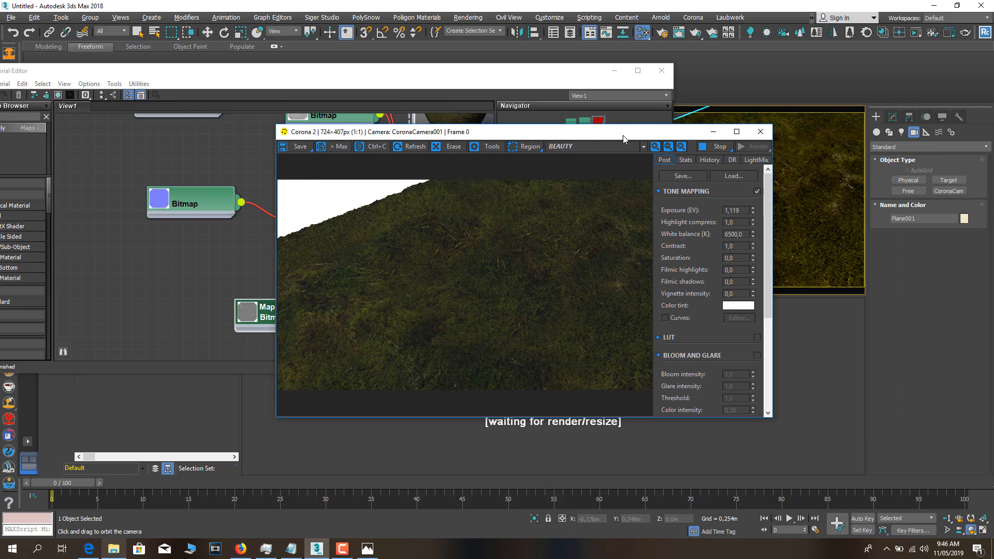
drag(624, 139, 534, 149)
click(614, 71)
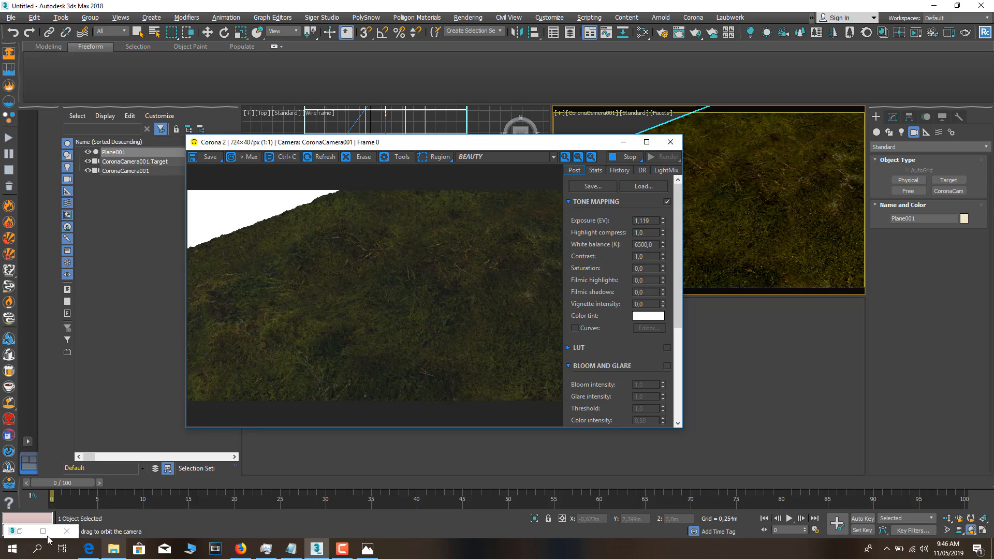
Restore the Material Editor, move the Roughness bitmap node clear of the RGB Multiply map, and review the material's connections.
click(20, 531)
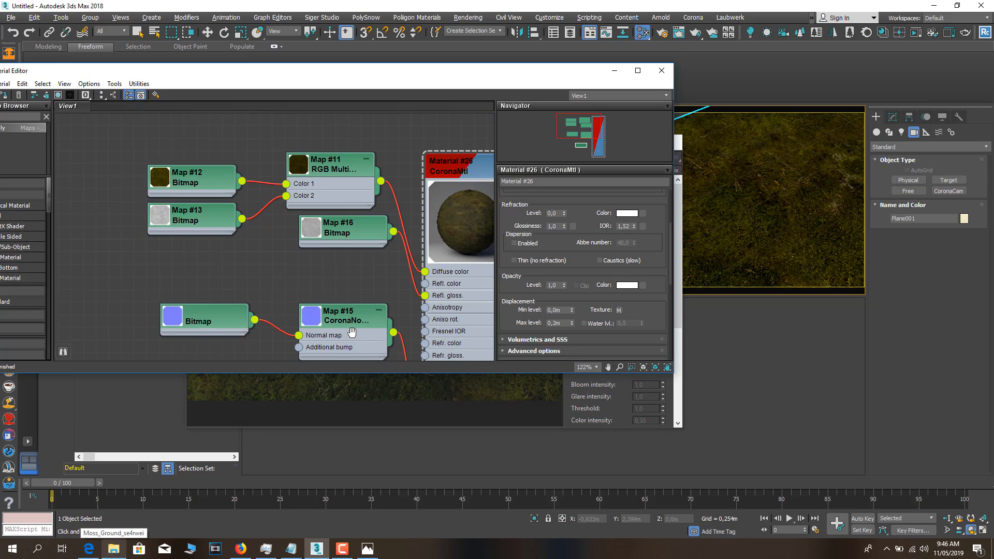
scroll(352, 331, down, 1)
drag(333, 241, 311, 274)
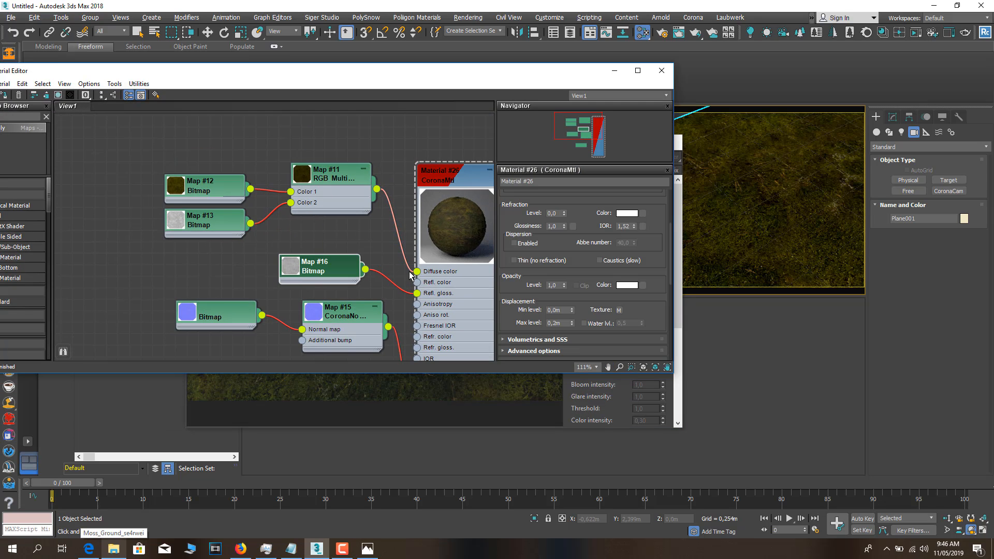
middle_drag(414, 300, 422, 192)
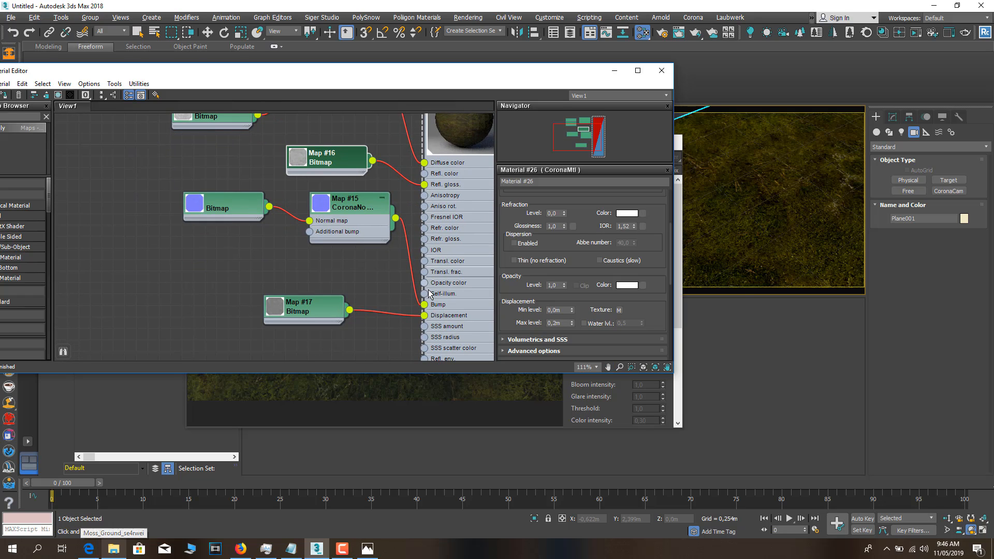
Line up the displacement Bitmap, RGB Multiply and CoronaNormal nodes beside the CoronaMtl, and minimize the Material Editor to reveal the render.
drag(293, 304, 337, 304)
middle_drag(311, 117, 319, 239)
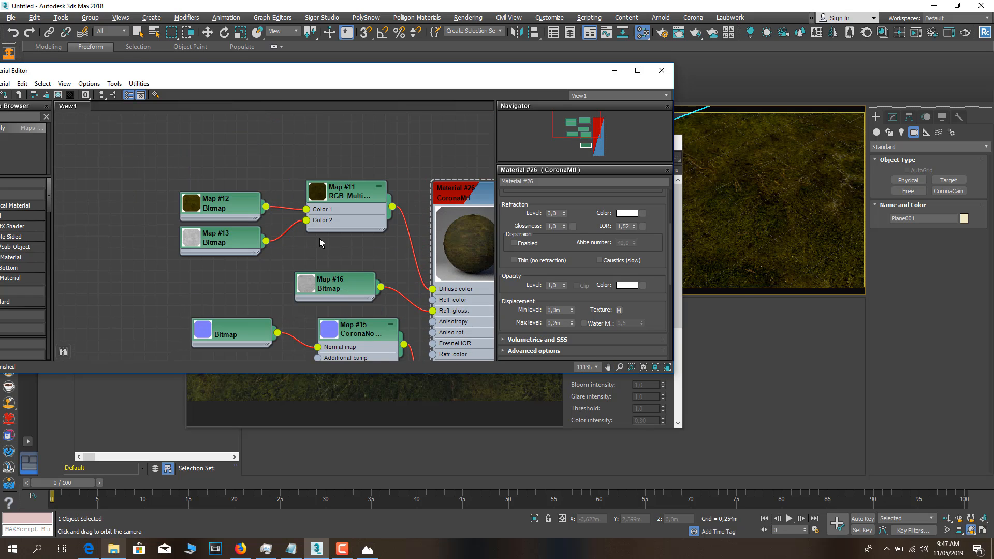
scroll(334, 201, up, 2)
click(350, 200)
scroll(321, 200, down, 1)
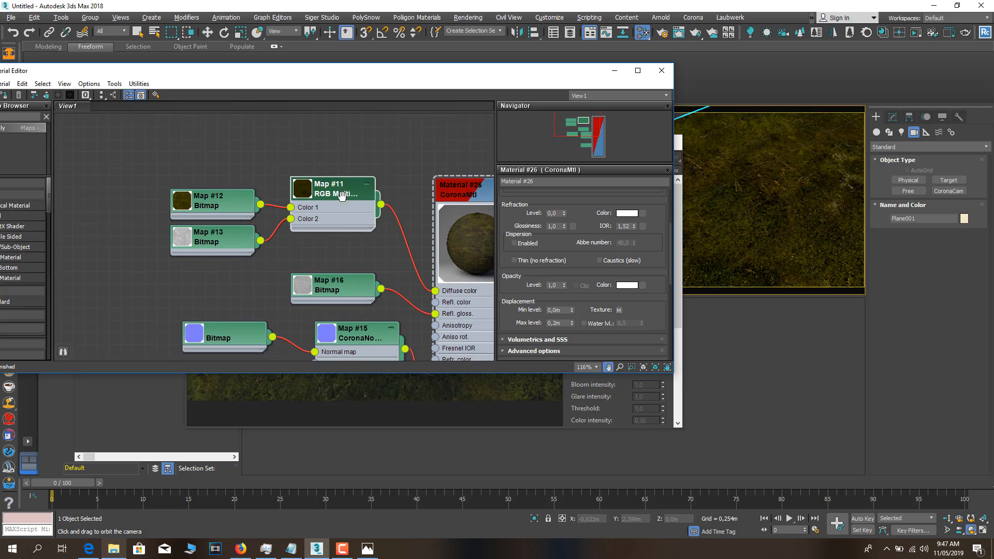
middle_drag(340, 199, 341, 120)
drag(363, 253, 339, 253)
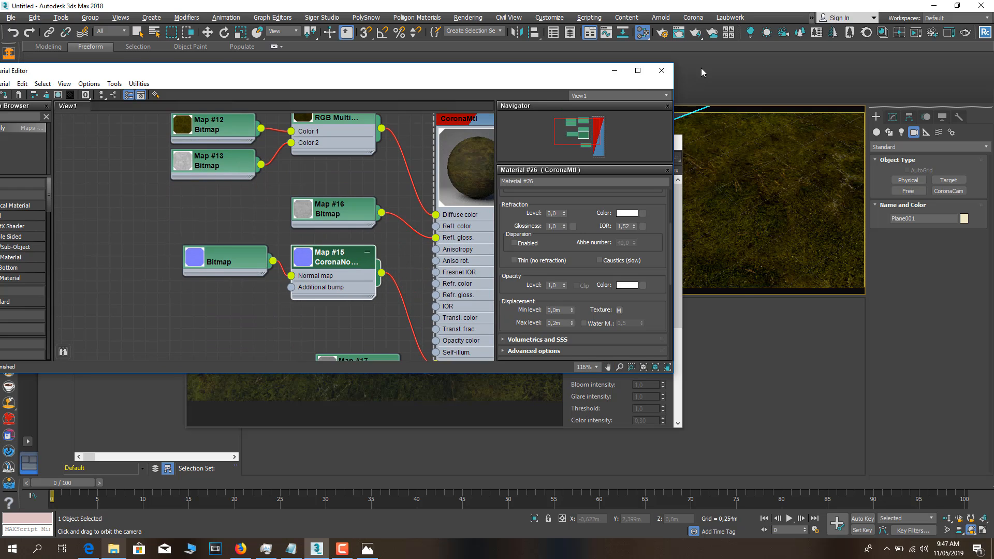
click(620, 72)
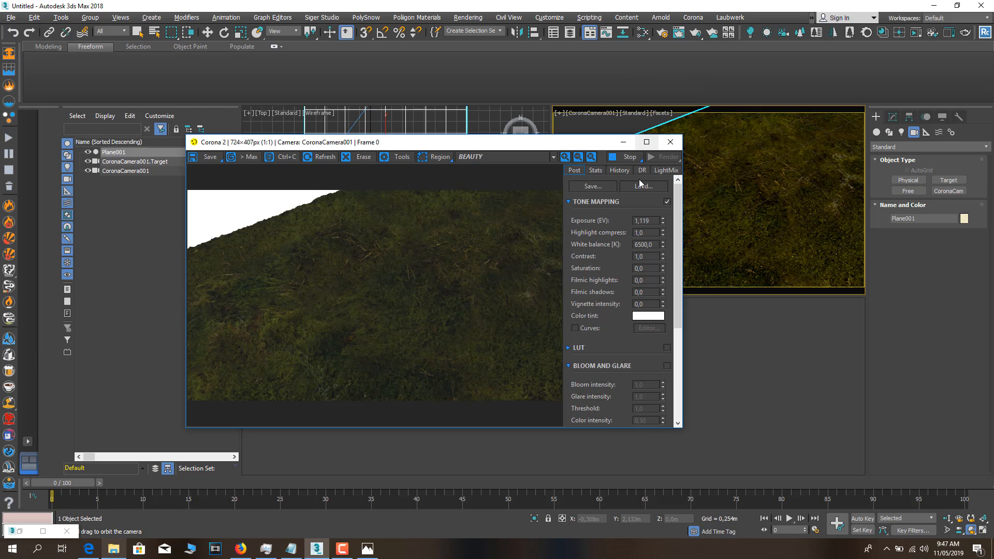
Dolly CoronaCamera001 closer to the plane and orbit it to a low angle to examine the displaced moss near the horizon.
click(947, 519)
drag(788, 212, 765, 161)
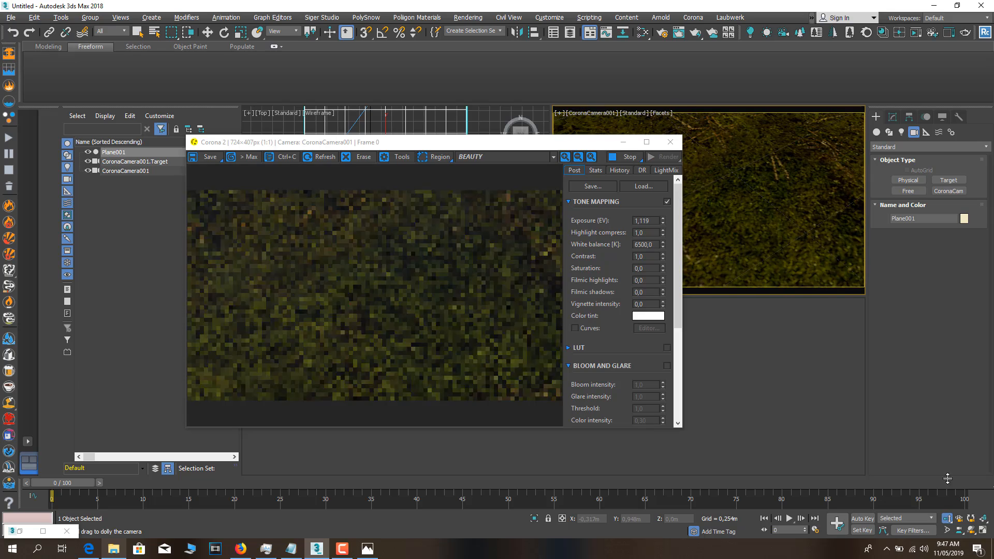
click(971, 530)
mouse_move(781, 222)
mouse_down()
mouse_move(781, 190)
mouse_move(758, 245)
mouse_move(759, 222)
mouse_move(758, 264)
mouse_move(774, 256)
mouse_move(752, 233)
mouse_move(766, 252)
mouse_move(787, 244)
mouse_move(784, 205)
mouse_move(777, 228)
mouse_up()
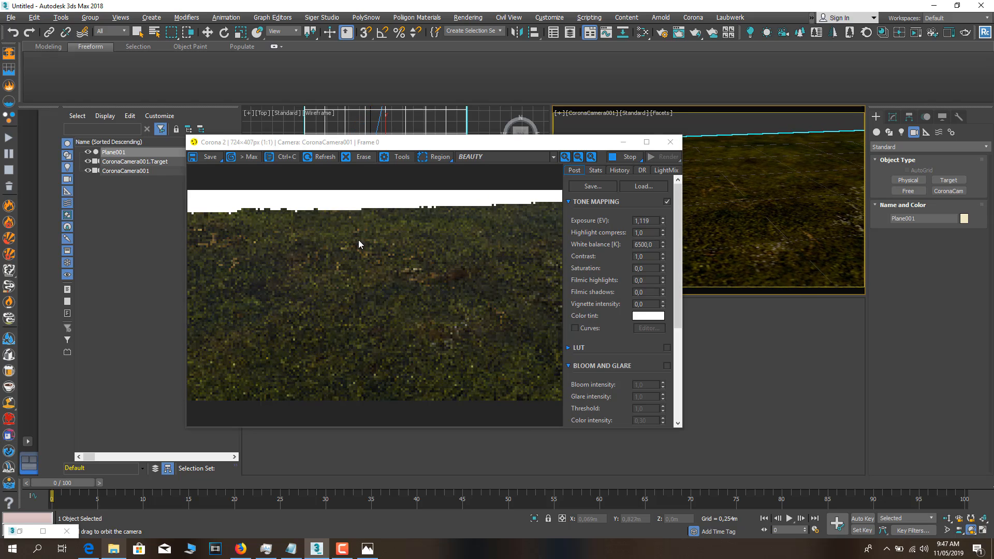
Orbit the camera to a steep downward view and compare the render with the Quixel Nordic Moss 1x1 M preview in Firefox.
click(241, 548)
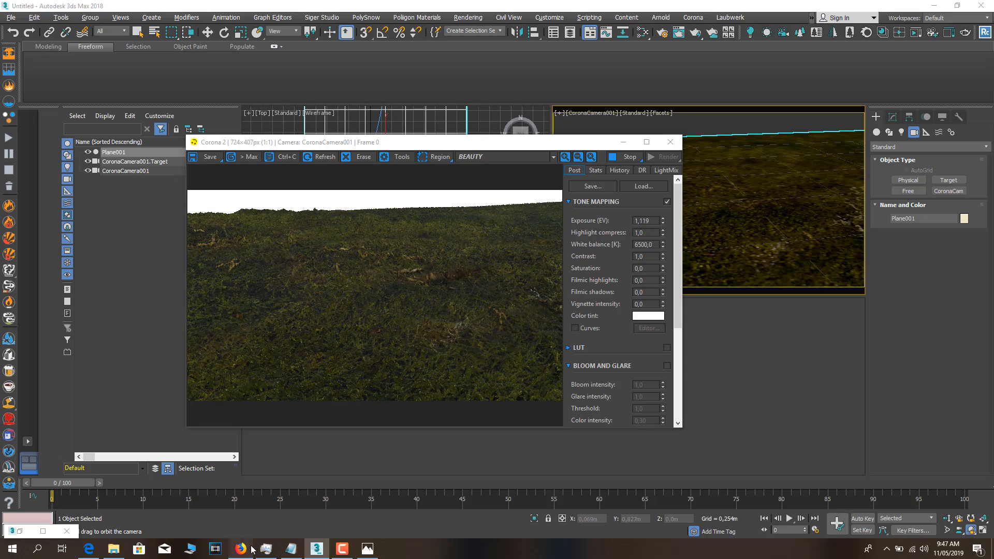
click(241, 549)
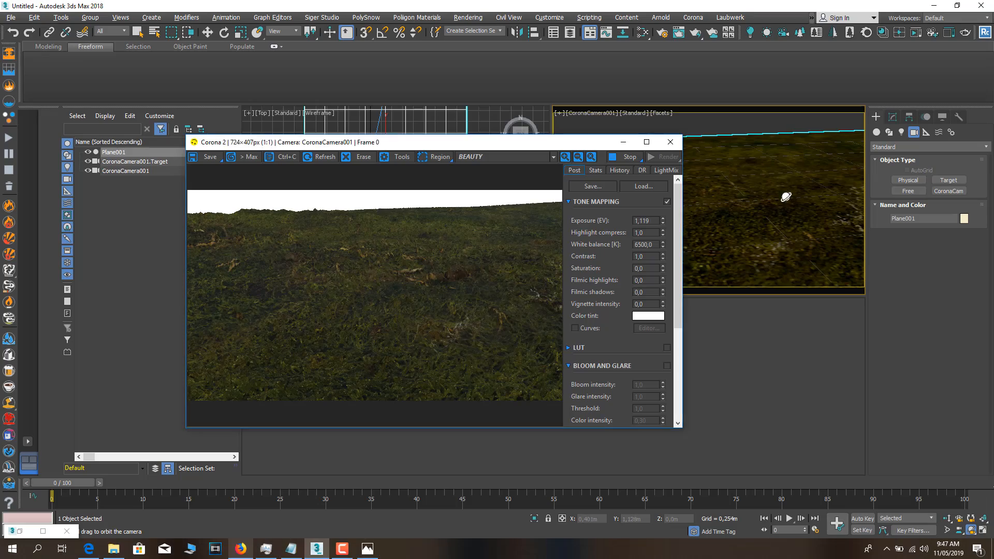
drag(786, 197, 789, 239)
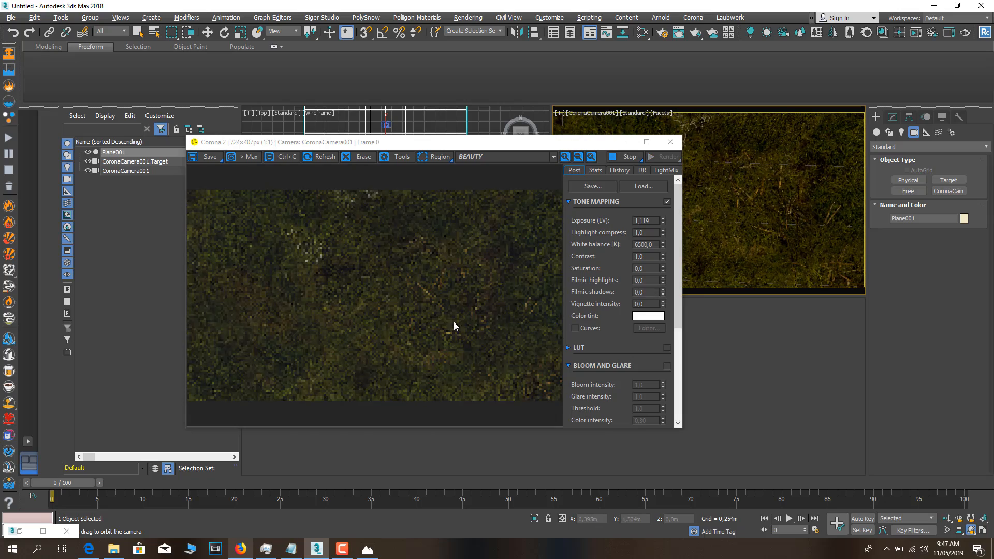
click(241, 548)
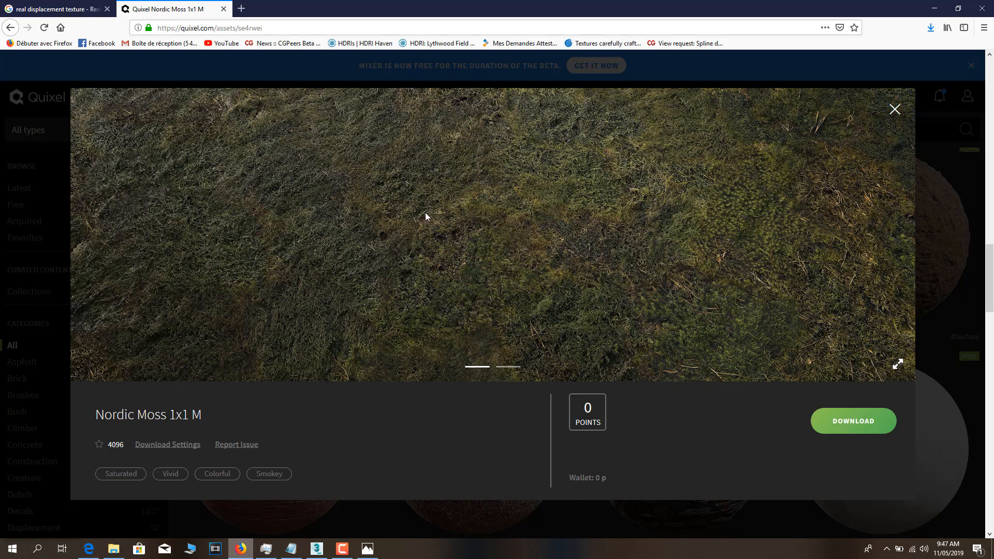
click(316, 549)
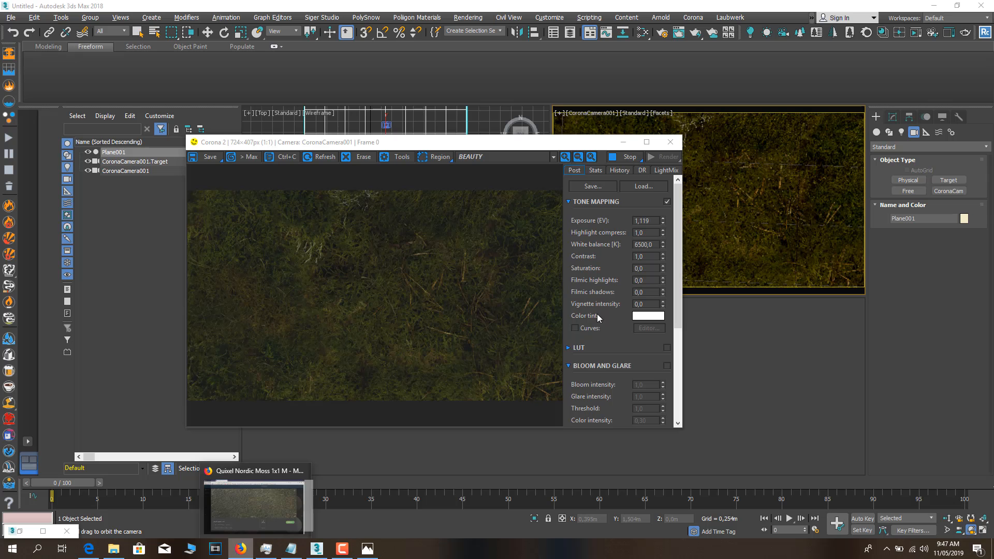
Dolly and orbit the camera to a grazing view, adjust its field of view, and examine the foreground moss close up in the render.
click(947, 517)
drag(811, 147, 807, 181)
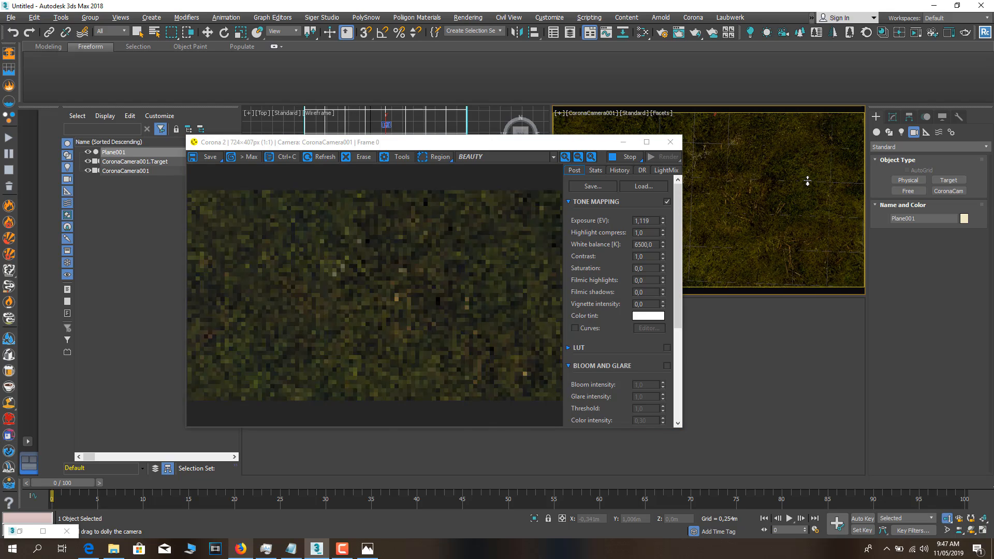
drag(770, 211, 799, 234)
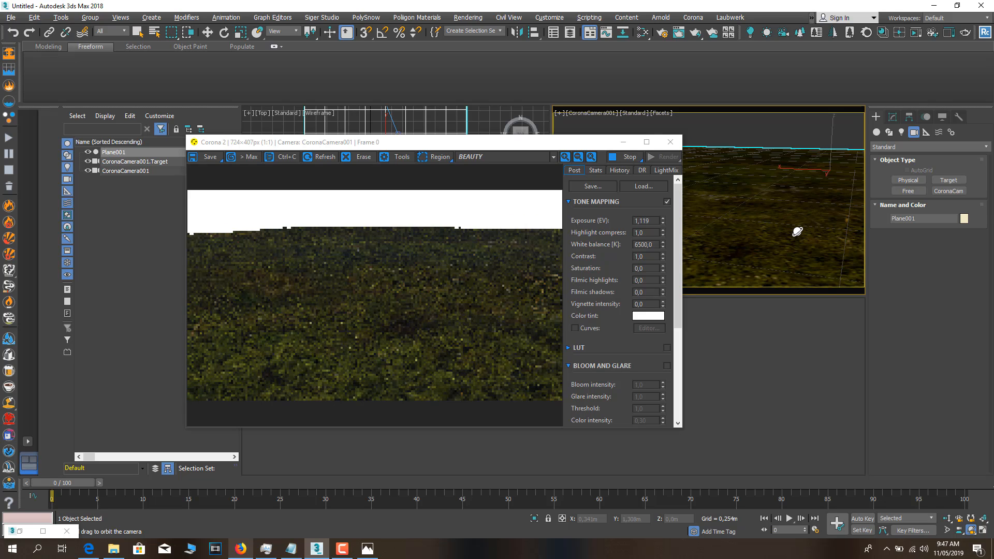
click(950, 529)
drag(772, 175, 764, 134)
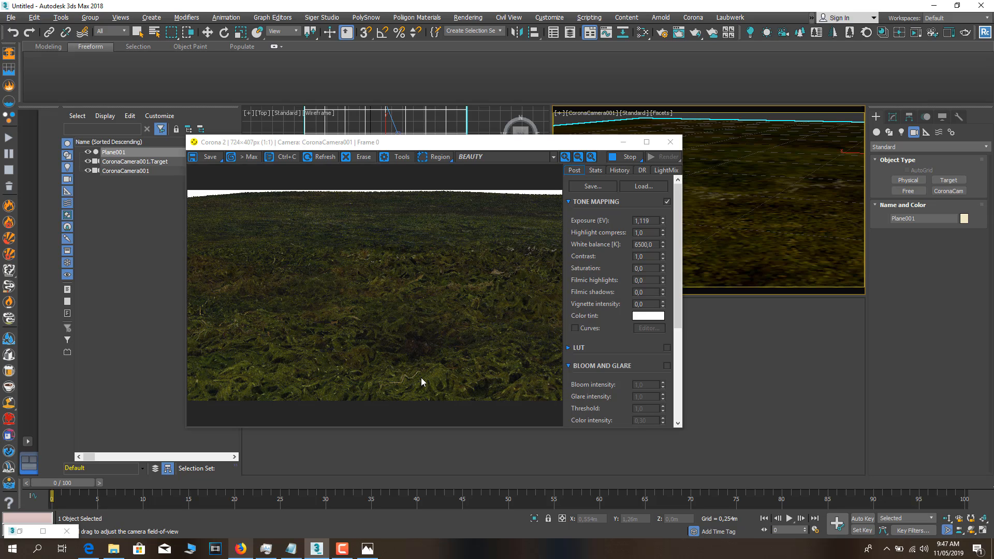
scroll(451, 371, up, 2)
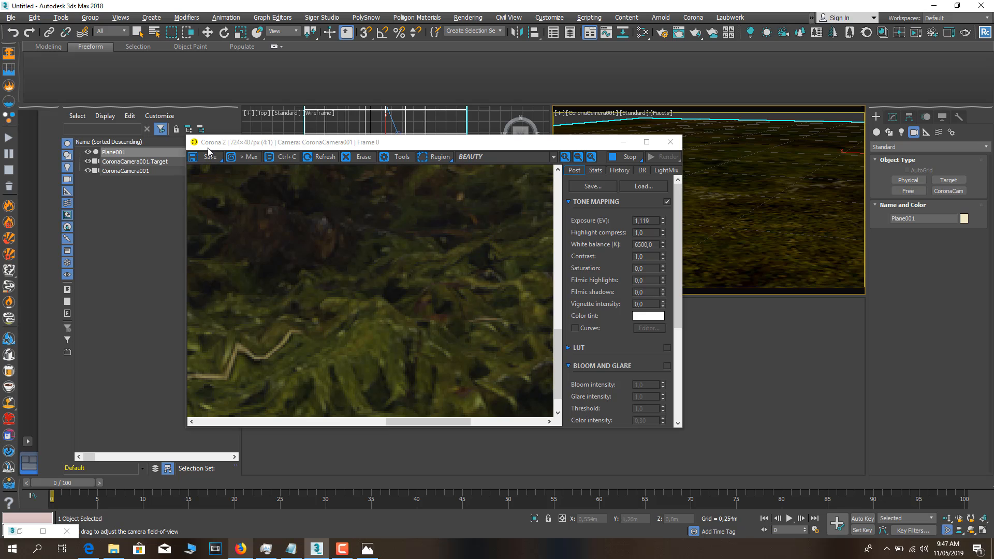
scroll(386, 384, down, 2)
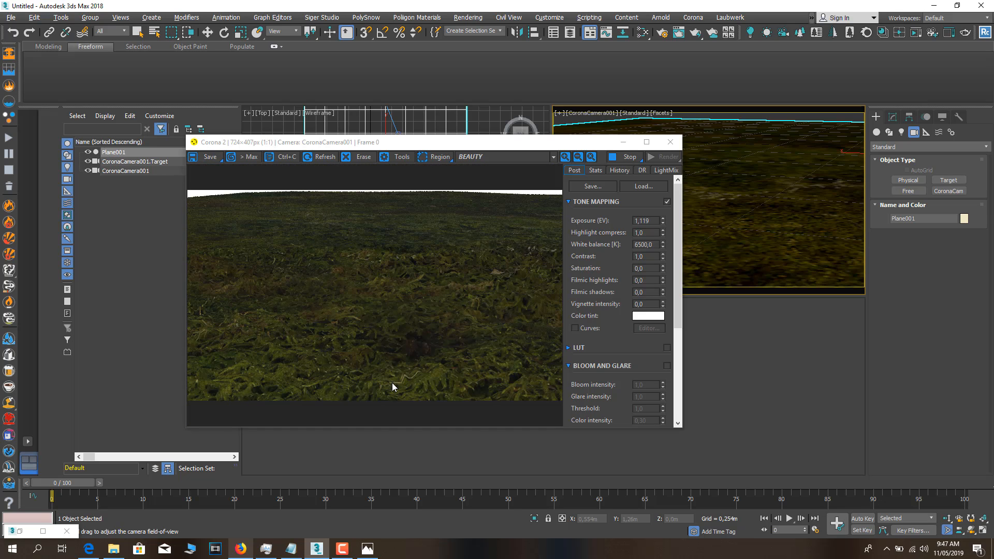
drag(727, 197, 740, 221)
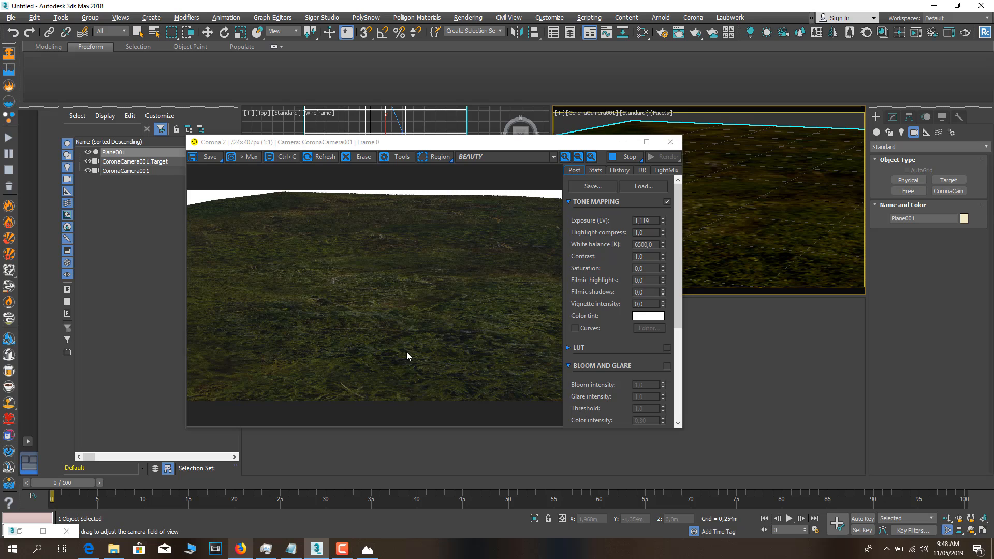
Restart the Corona render, and orbit and pan the camera around the plane to inspect the displacement from several angles.
click(671, 143)
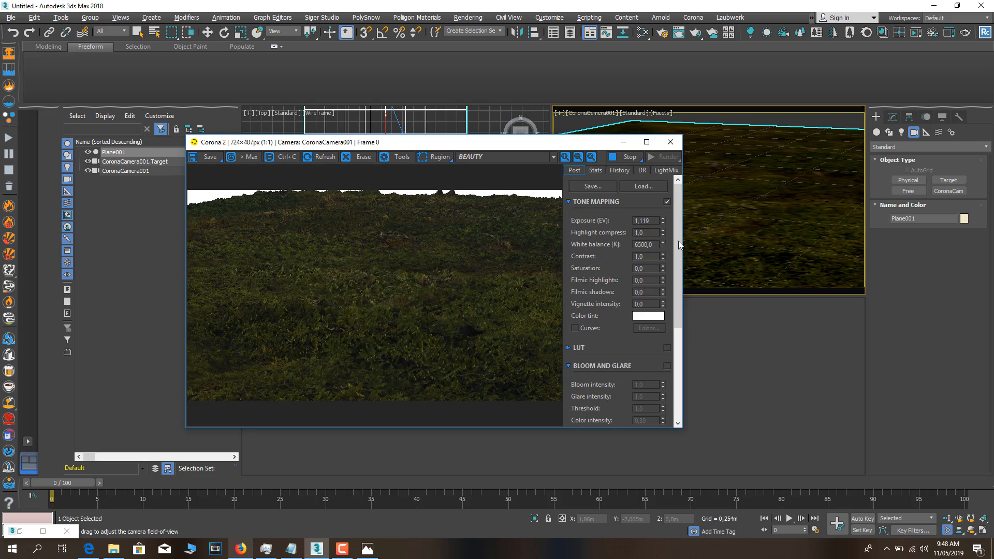
click(973, 533)
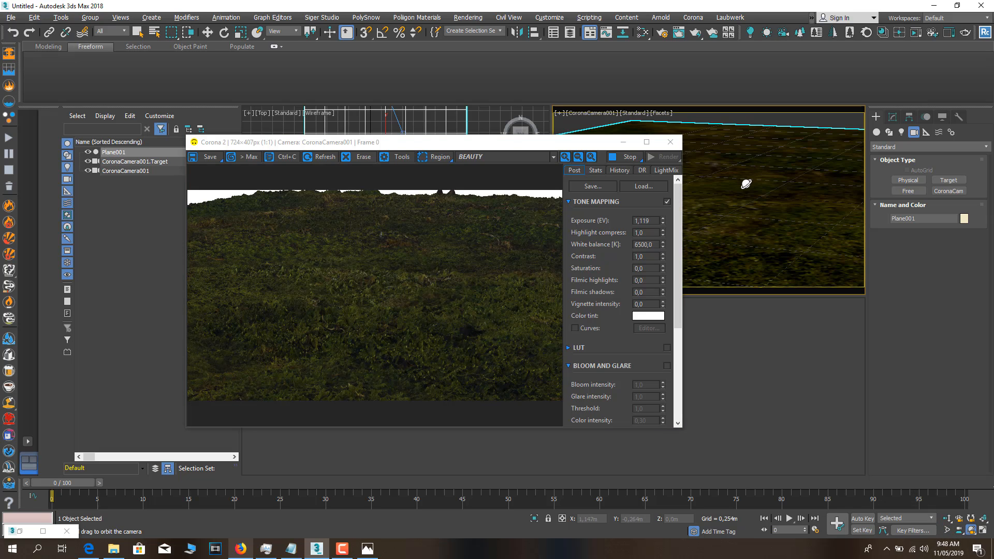
drag(745, 183, 791, 229)
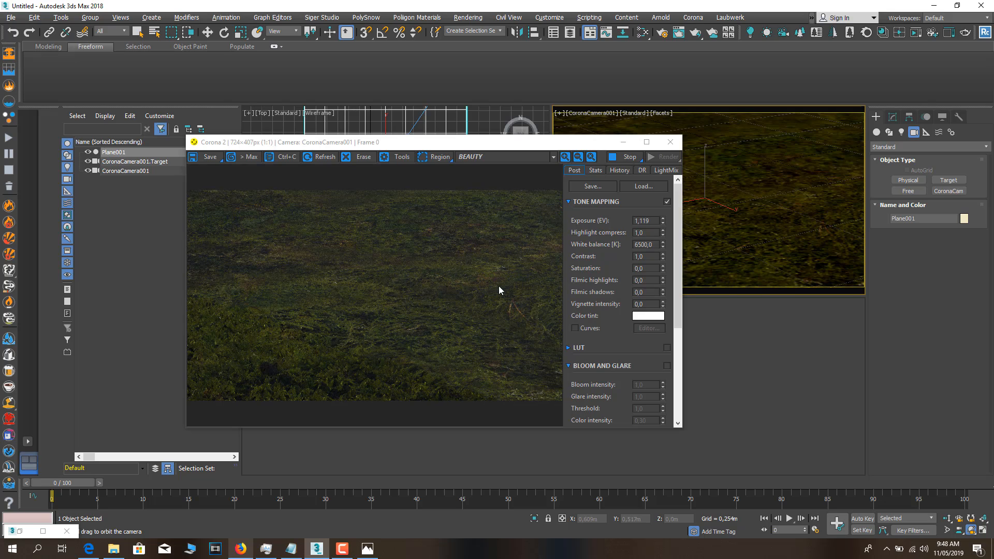
drag(723, 218, 739, 257)
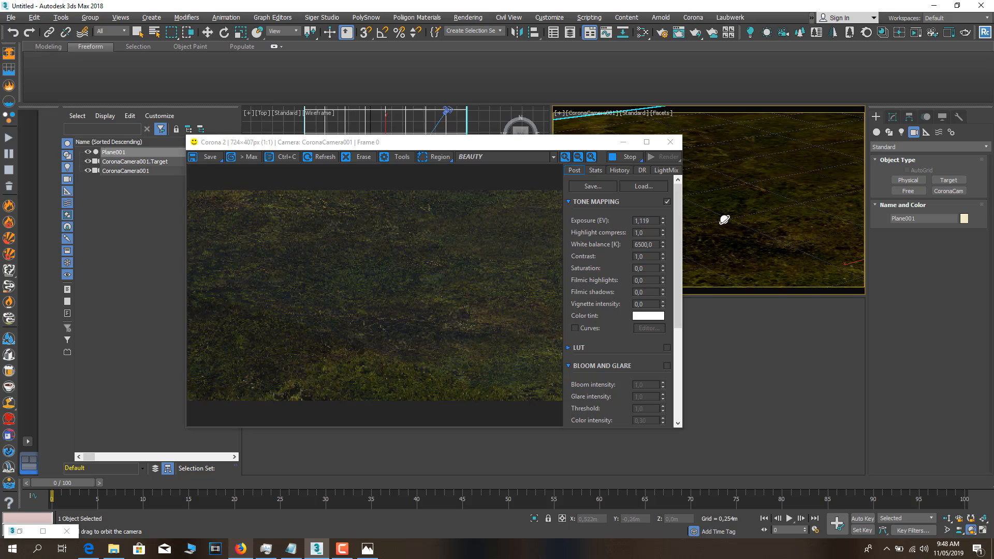
drag(725, 220, 745, 236)
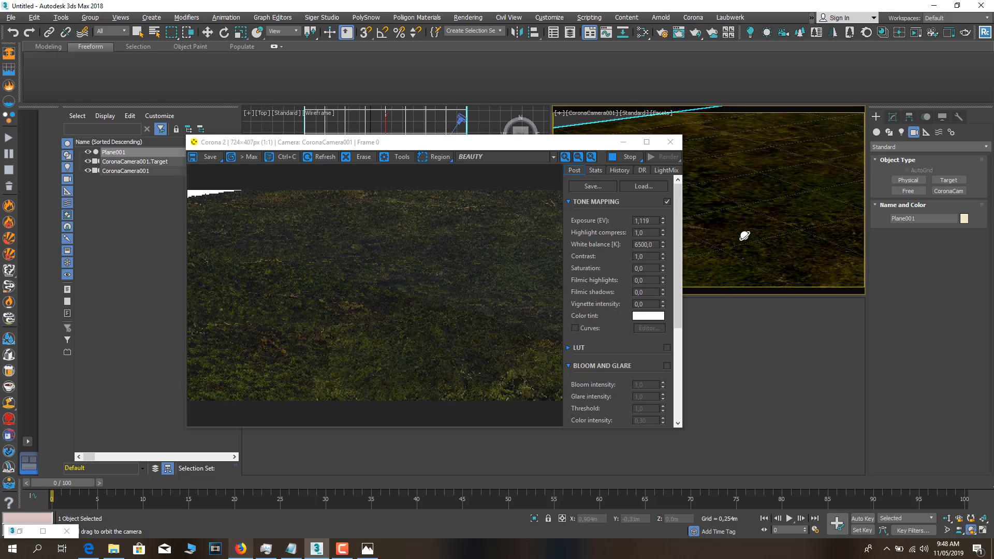
middle_drag(745, 236, 828, 211)
middle_drag(741, 226, 823, 199)
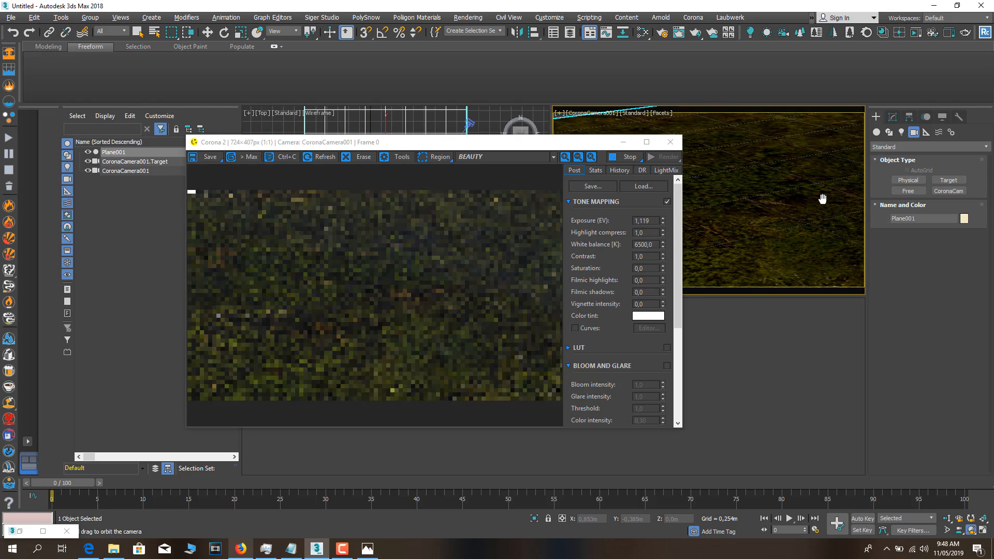
Limit rendering to a region over the foreground moss and inspect its detail at 2:1 magnification.
click(434, 157)
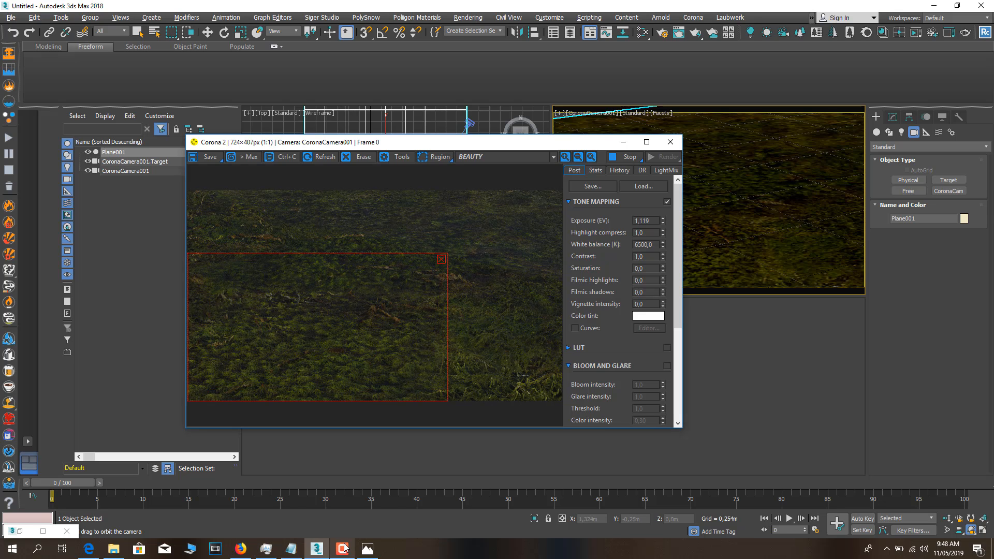
mouse_move(344, 548)
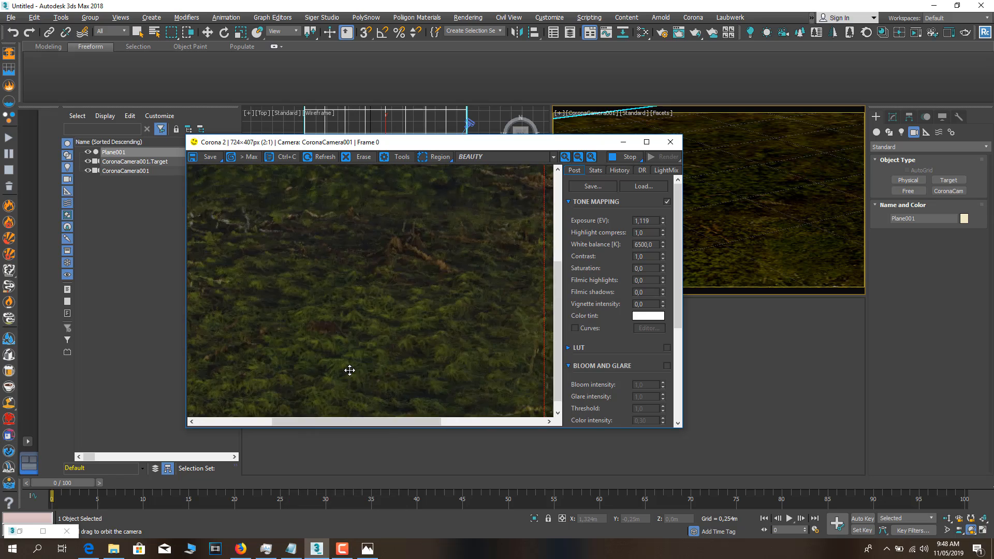
click(347, 517)
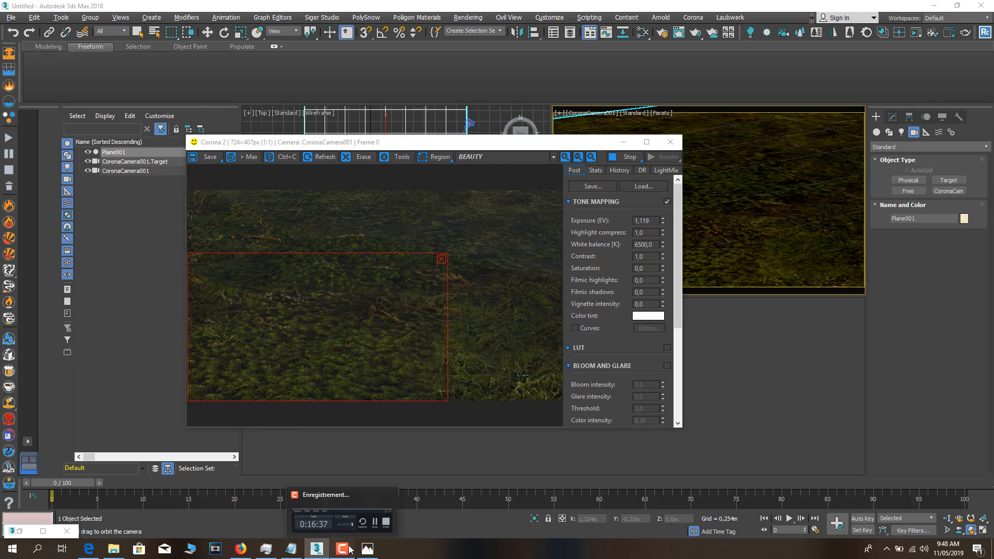